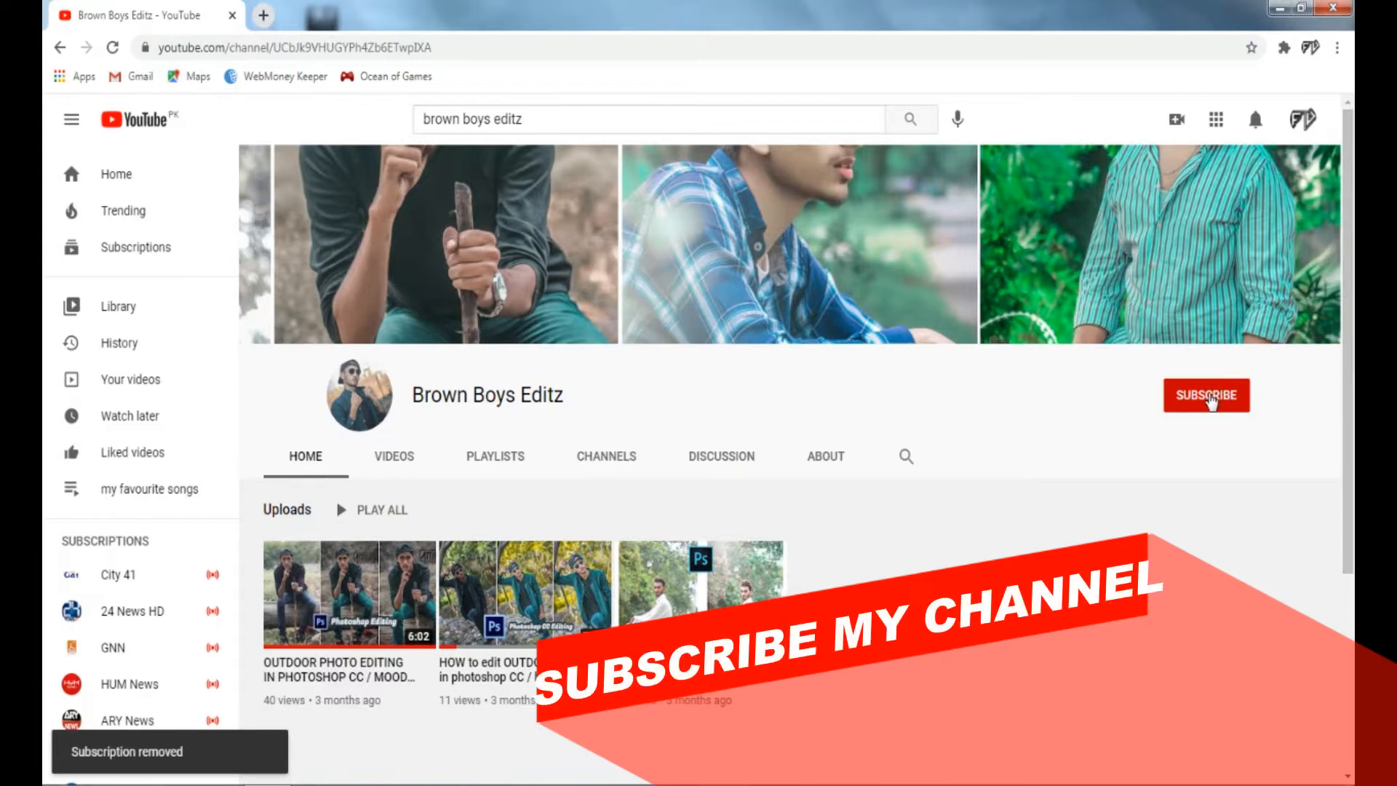
# Subscribe to the Brown Boys Editz channel and set its notification preference
pyautogui.click(1209, 400)
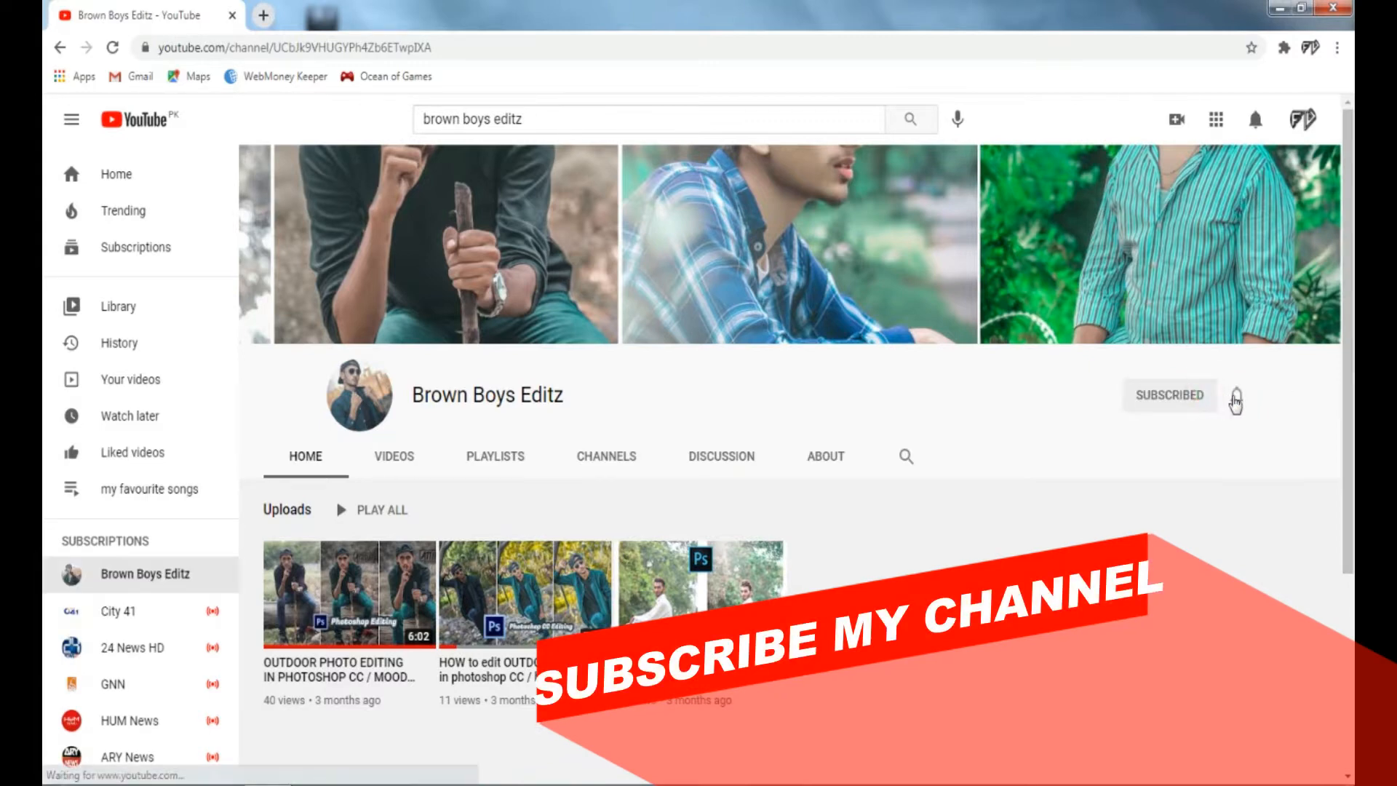
pyautogui.click(1234, 399)
pyautogui.click(1189, 437)
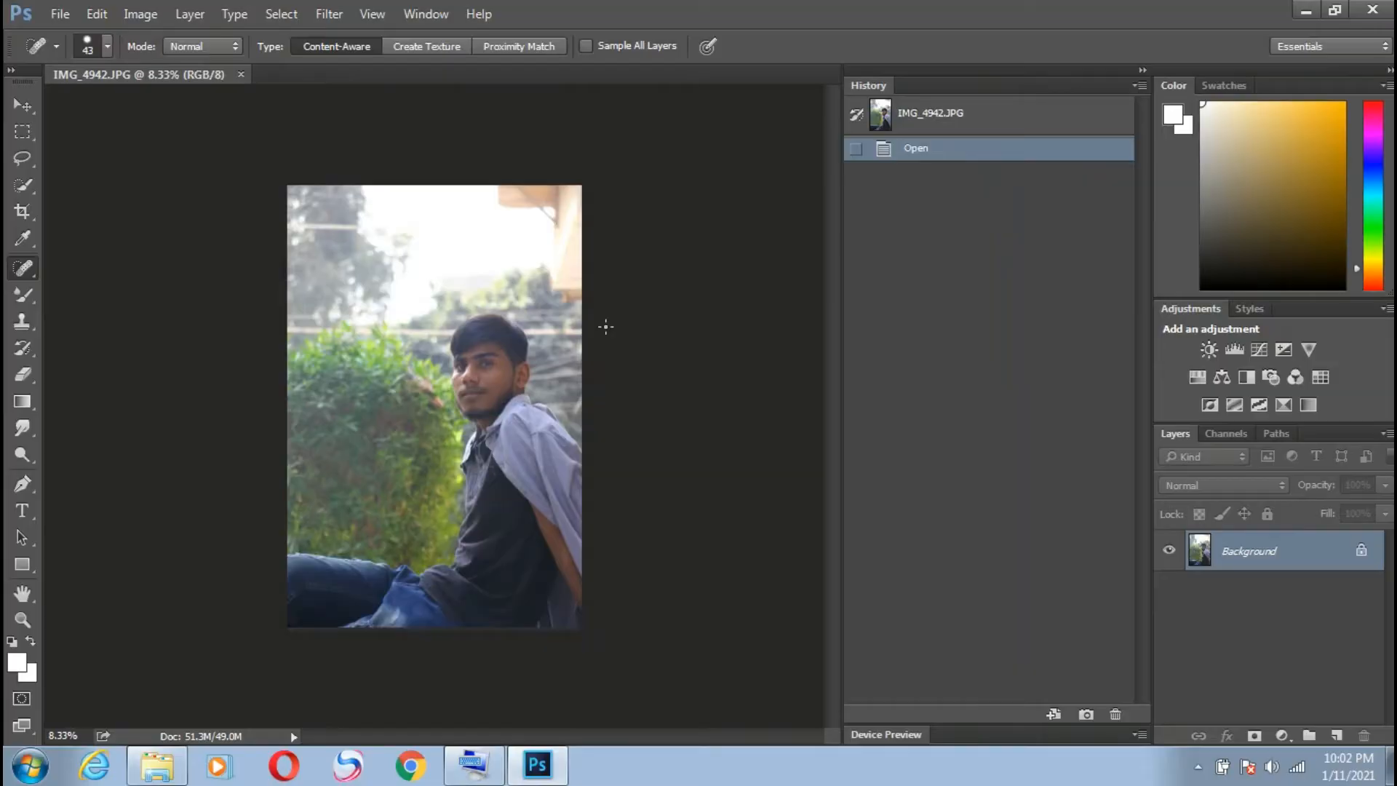
# Remove small blemishes from the man's face and nose with the Spot Healing Brush
pyautogui.scroll(2, 605, 325)
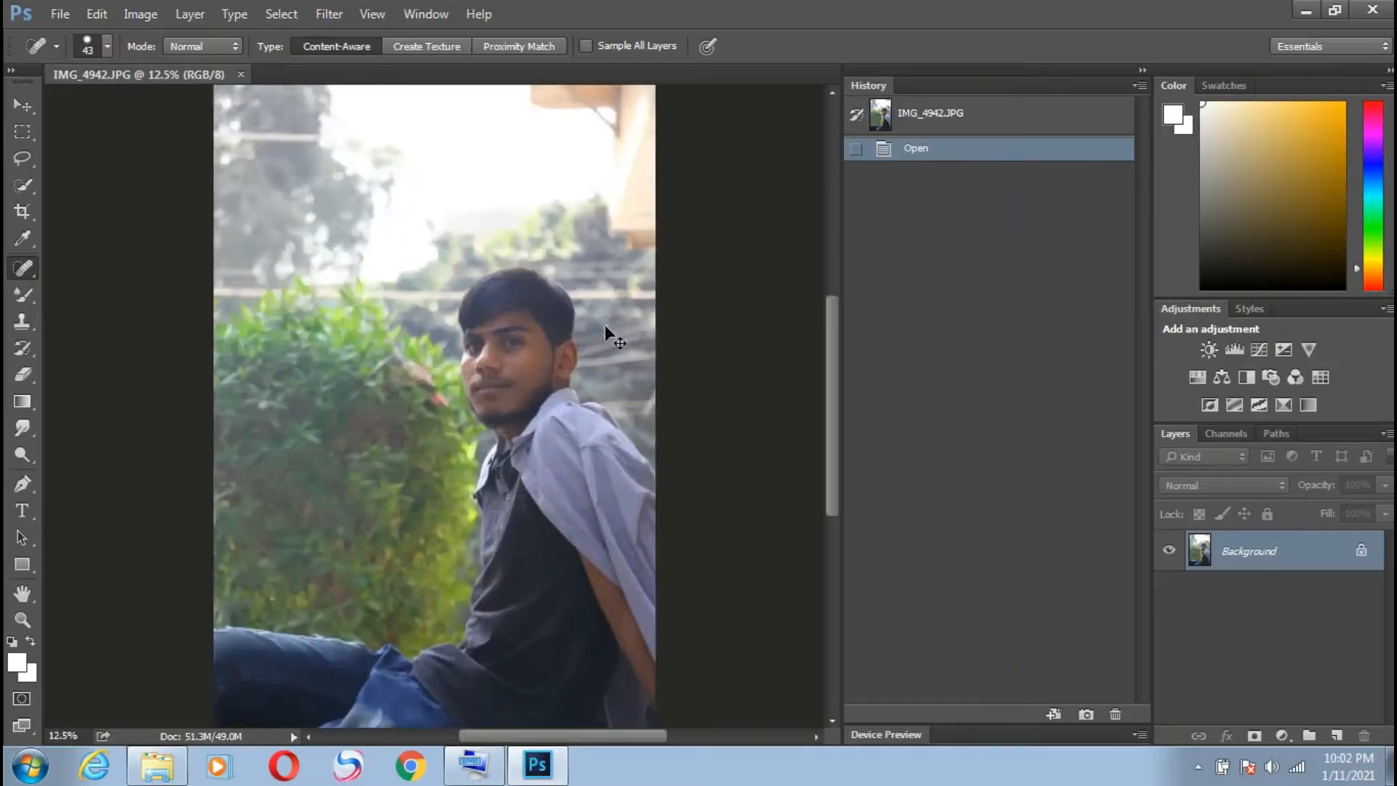
pyautogui.hotkey('ctrl', '+')
pyautogui.hotkey('ctrl', '+')
pyautogui.moveTo(587, 737); pyautogui.dragTo(610, 737)
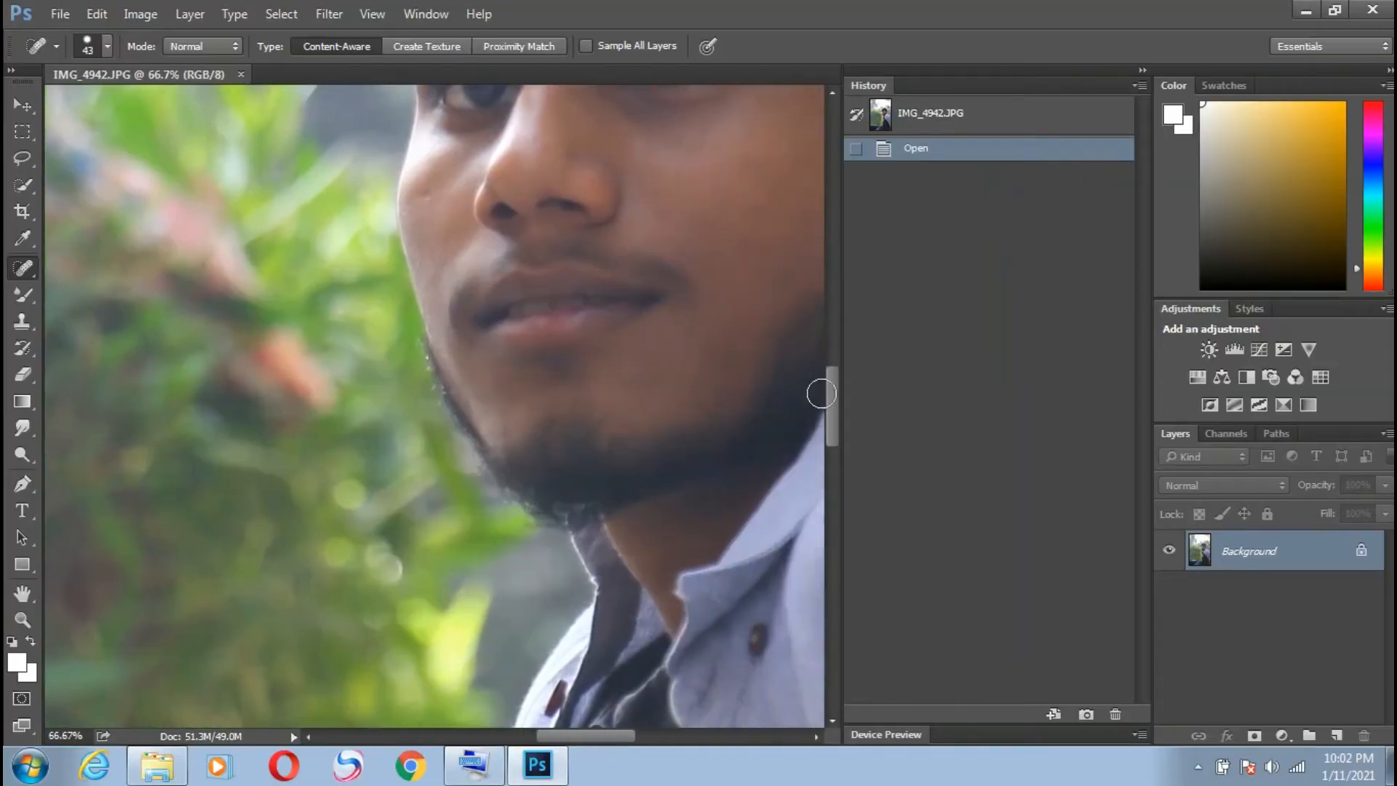
pyautogui.moveTo(832, 408); pyautogui.dragTo(832, 377)
pyautogui.click(428, 416)
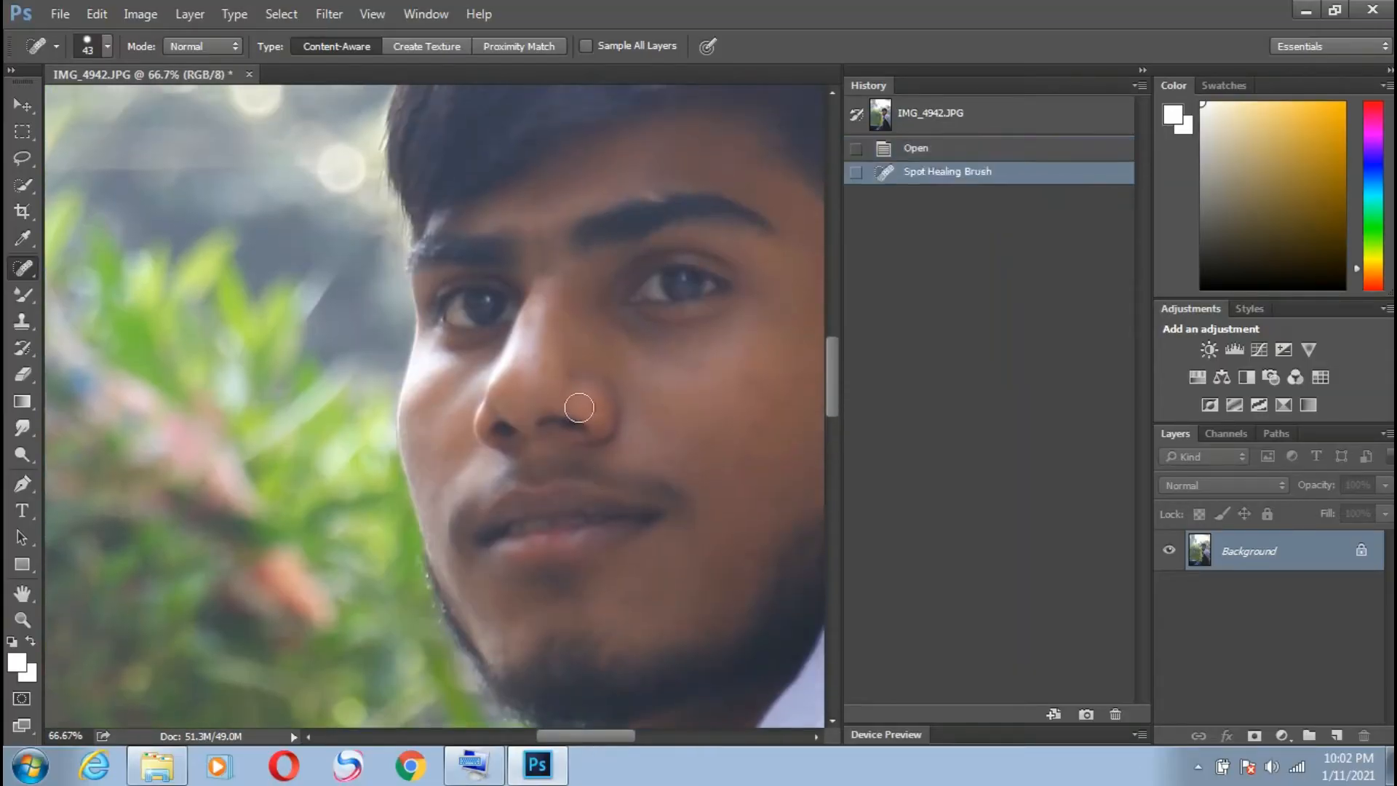
pyautogui.click(548, 366)
pyautogui.moveTo(635, 736)
pyautogui.mouseDown()
pyautogui.moveTo(687, 738)
pyautogui.moveTo(618, 741)
pyautogui.moveTo(634, 739)
pyautogui.mouseUp()
# Smooth the skin on the temple, near cheek and area around the nose and mouth with the Mixer Brush
pyautogui.press('b')
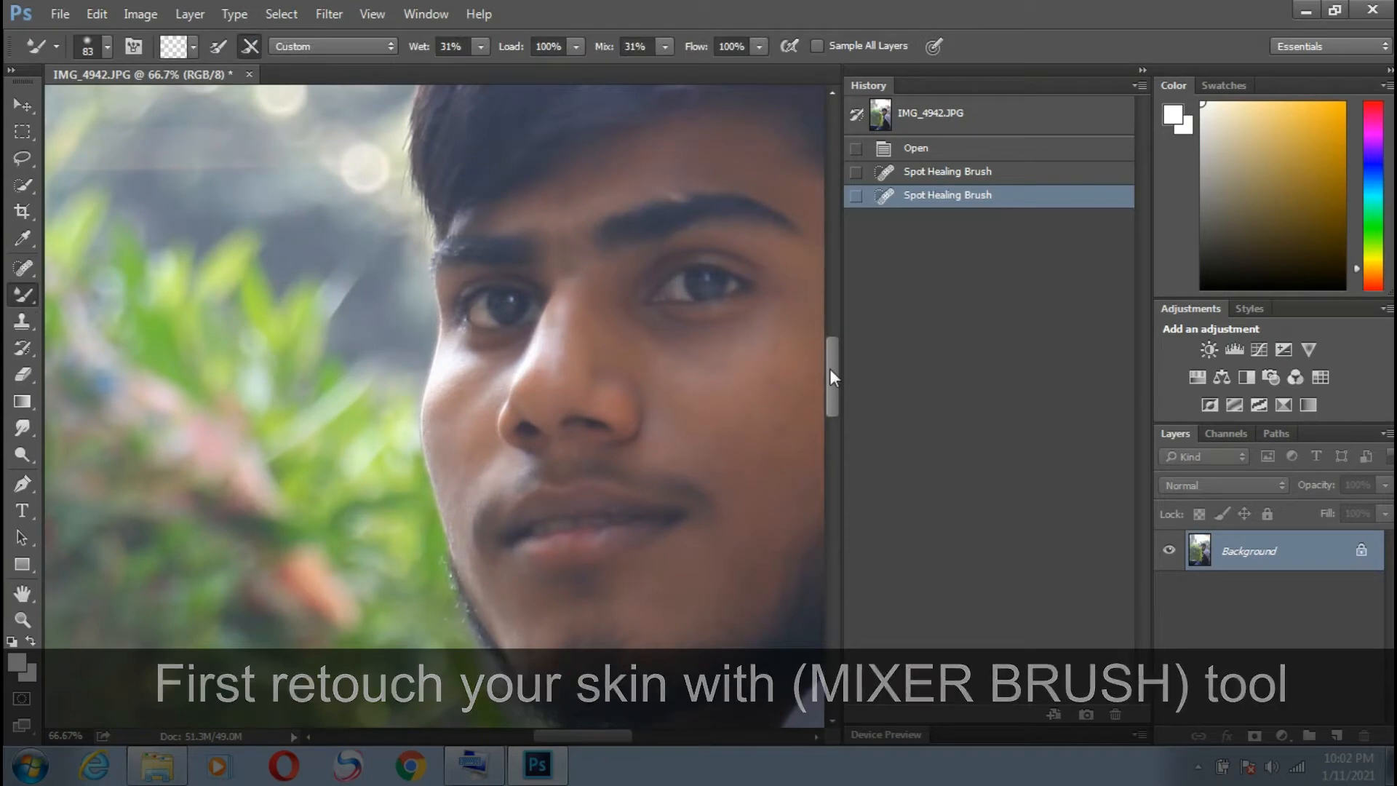
pyautogui.moveTo(829, 368); pyautogui.dragTo(830, 363)
pyautogui.moveTo(606, 739); pyautogui.dragTo(615, 738)
pyautogui.moveTo(739, 266); pyautogui.dragTo(788, 332)
pyautogui.moveTo(614, 738); pyautogui.dragTo(625, 738)
pyautogui.moveTo(705, 336)
pyautogui.mouseDown()
pyautogui.moveTo(723, 383)
pyautogui.moveTo(720, 466)
pyautogui.mouseUp()
pyautogui.moveTo(718, 472)
pyautogui.mouseDown()
pyautogui.moveTo(716, 515)
pyautogui.moveTo(687, 555)
pyautogui.mouseUp()
pyautogui.moveTo(692, 504); pyautogui.dragTo(687, 542)
pyautogui.moveTo(664, 366); pyautogui.dragTo(684, 484)
pyautogui.moveTo(658, 336)
pyautogui.mouseDown()
pyautogui.moveTo(670, 422)
pyautogui.moveTo(654, 580)
pyautogui.mouseUp()
pyautogui.moveTo(644, 521)
pyautogui.mouseDown()
pyautogui.moveTo(624, 487)
pyautogui.moveTo(605, 627)
pyautogui.moveTo(655, 445)
pyautogui.moveTo(609, 483)
pyautogui.moveTo(586, 556)
pyautogui.mouseUp()
pyautogui.moveTo(587, 642); pyautogui.dragTo(588, 651)
pyautogui.moveTo(627, 376)
pyautogui.mouseDown()
pyautogui.moveTo(597, 437)
pyautogui.moveTo(577, 412)
pyautogui.moveTo(491, 424)
pyautogui.moveTo(509, 460)
pyautogui.mouseUp()
# Blend the near cheek below the eye and beside the mouth further with the Mixer Brush
pyautogui.hotkey('ctrl', '-')
pyautogui.hotkey('ctrl', '-')
pyautogui.hotkey('ctrl', '-')
pyautogui.hotkey('ctrl', '-')
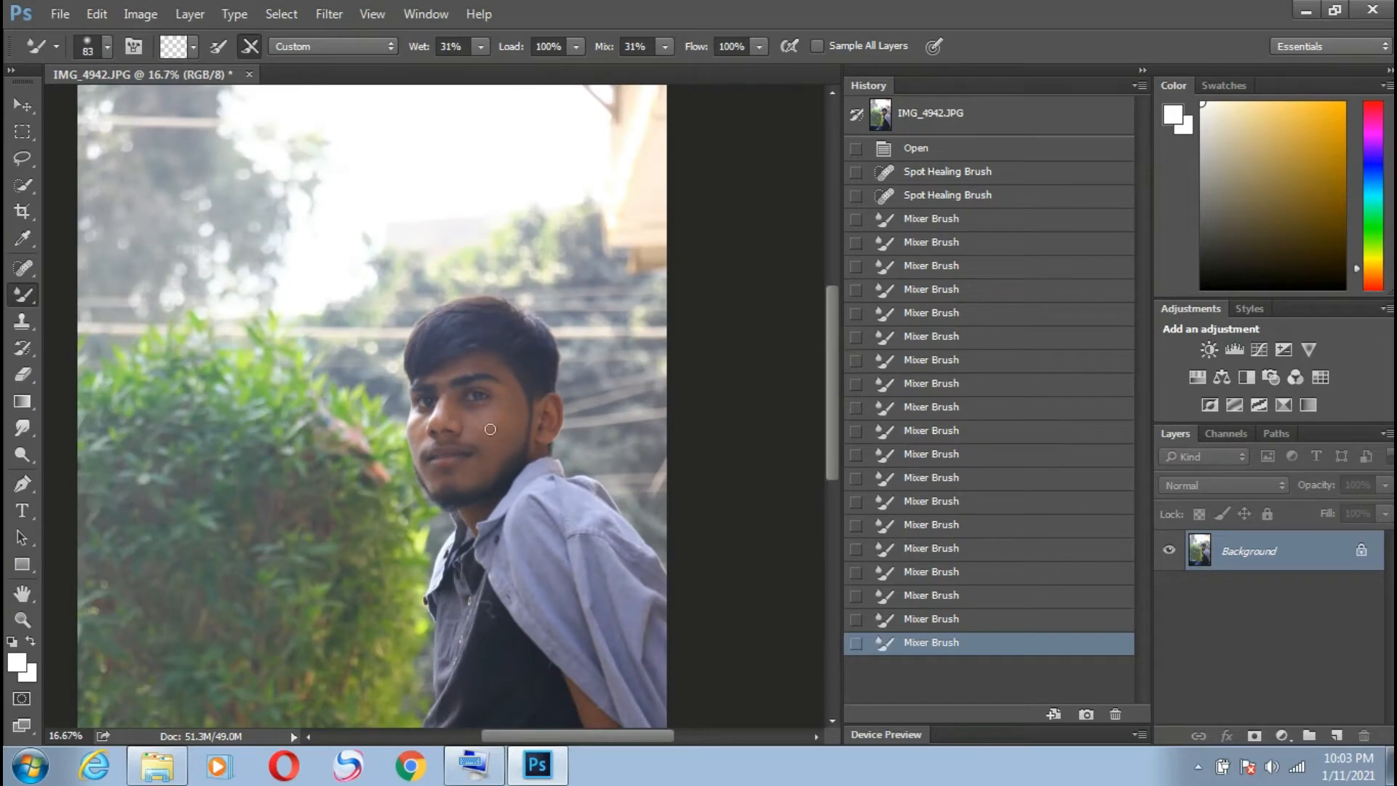
pyautogui.hotkey('ctrl', '+')
pyautogui.hotkey('ctrl', '+')
pyautogui.hotkey('ctrl', '+')
pyautogui.hotkey('ctrl', '+')
pyautogui.moveTo(698, 449); pyautogui.dragTo(624, 461)
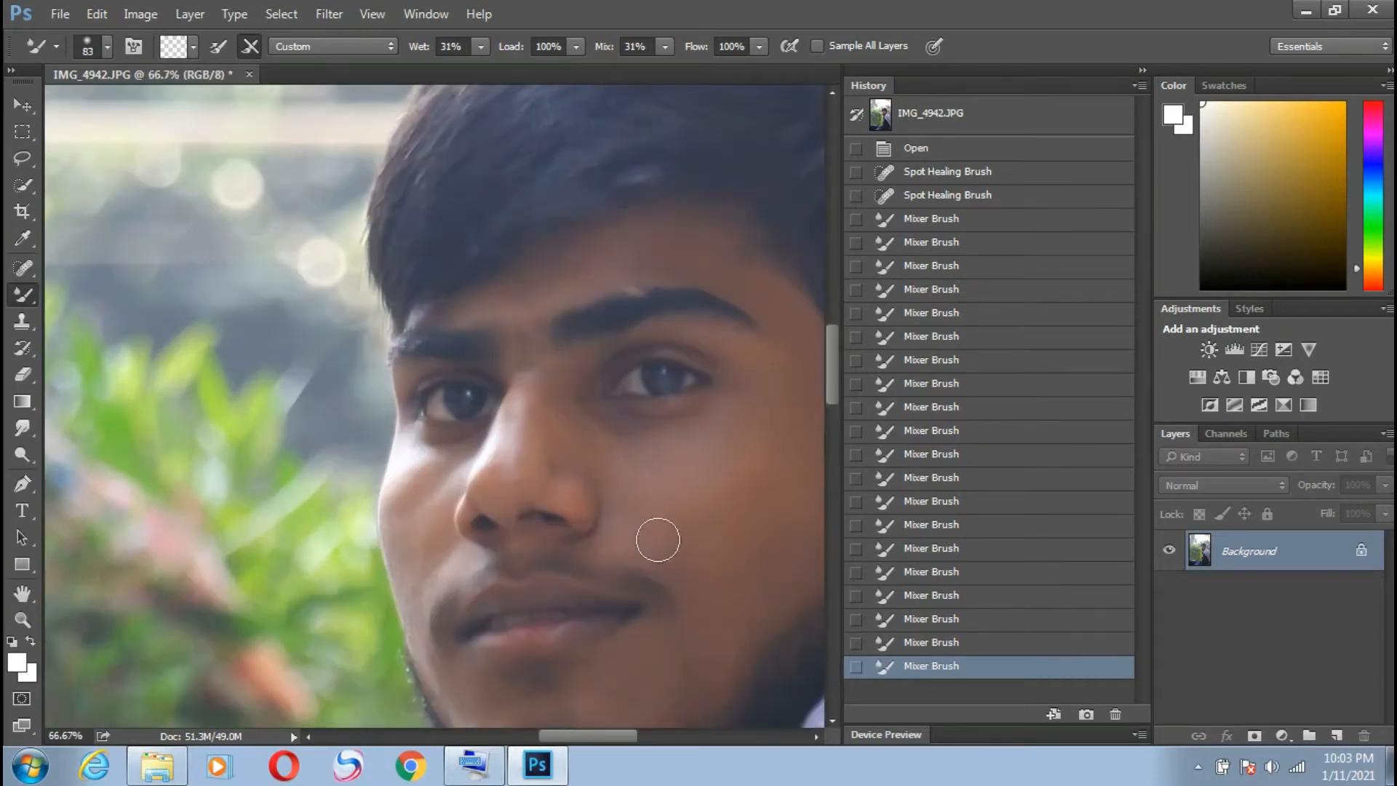
pyautogui.moveTo(658, 540)
pyautogui.mouseDown()
pyautogui.moveTo(694, 519)
pyautogui.moveTo(738, 541)
pyautogui.moveTo(749, 456)
pyautogui.moveTo(745, 569)
pyautogui.moveTo(735, 534)
pyautogui.moveTo(713, 591)
pyautogui.mouseUp()
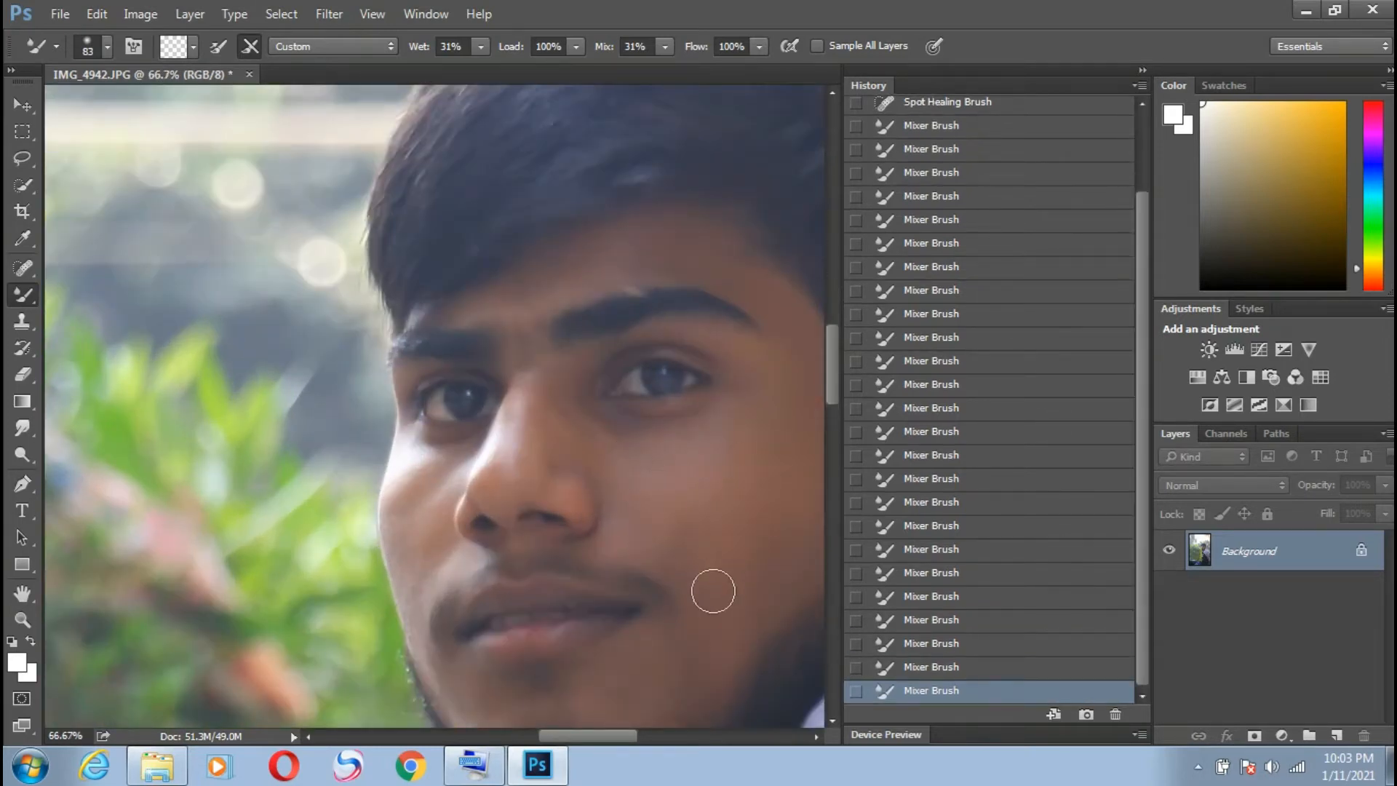
# Smooth the skin between the mouth corner and the bearded jaw with the Mixer Brush
pyautogui.hotkey('ctrl', '-')
pyautogui.hotkey('ctrl', '-')
pyautogui.hotkey('ctrl', '+')
pyautogui.hotkey('ctrl', '+')
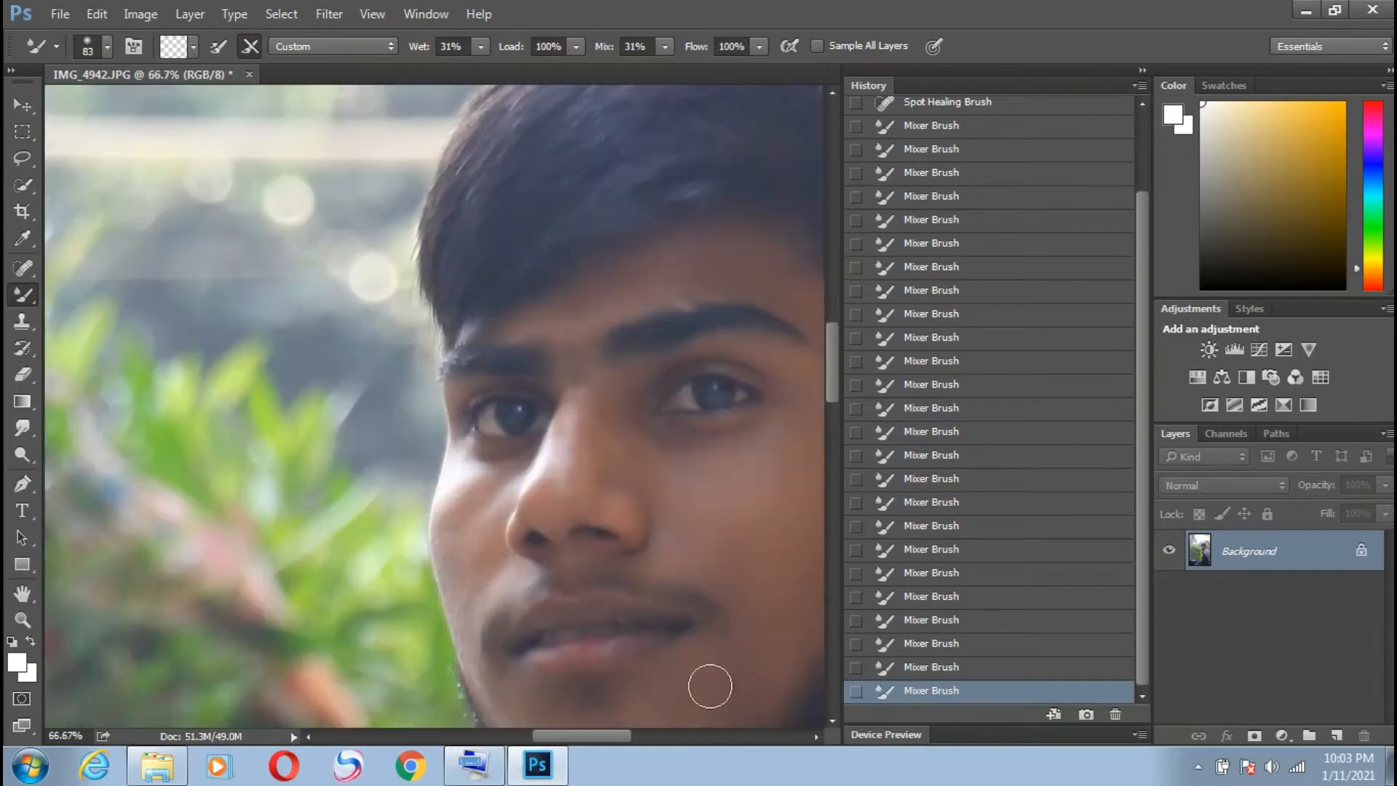
pyautogui.moveTo(595, 739); pyautogui.dragTo(610, 739)
pyautogui.moveTo(832, 379); pyautogui.dragTo(831, 392)
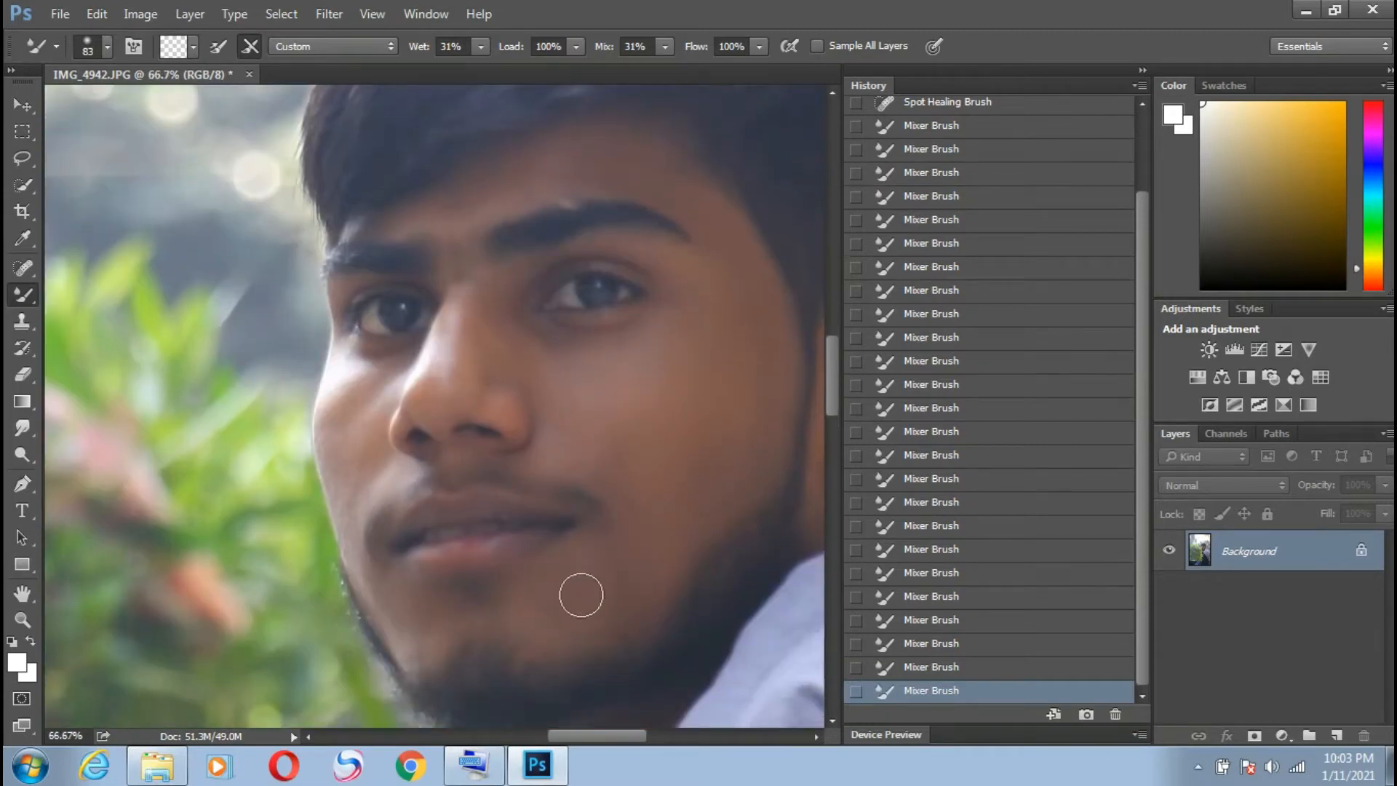
pyautogui.moveTo(582, 595); pyautogui.dragTo(614, 608)
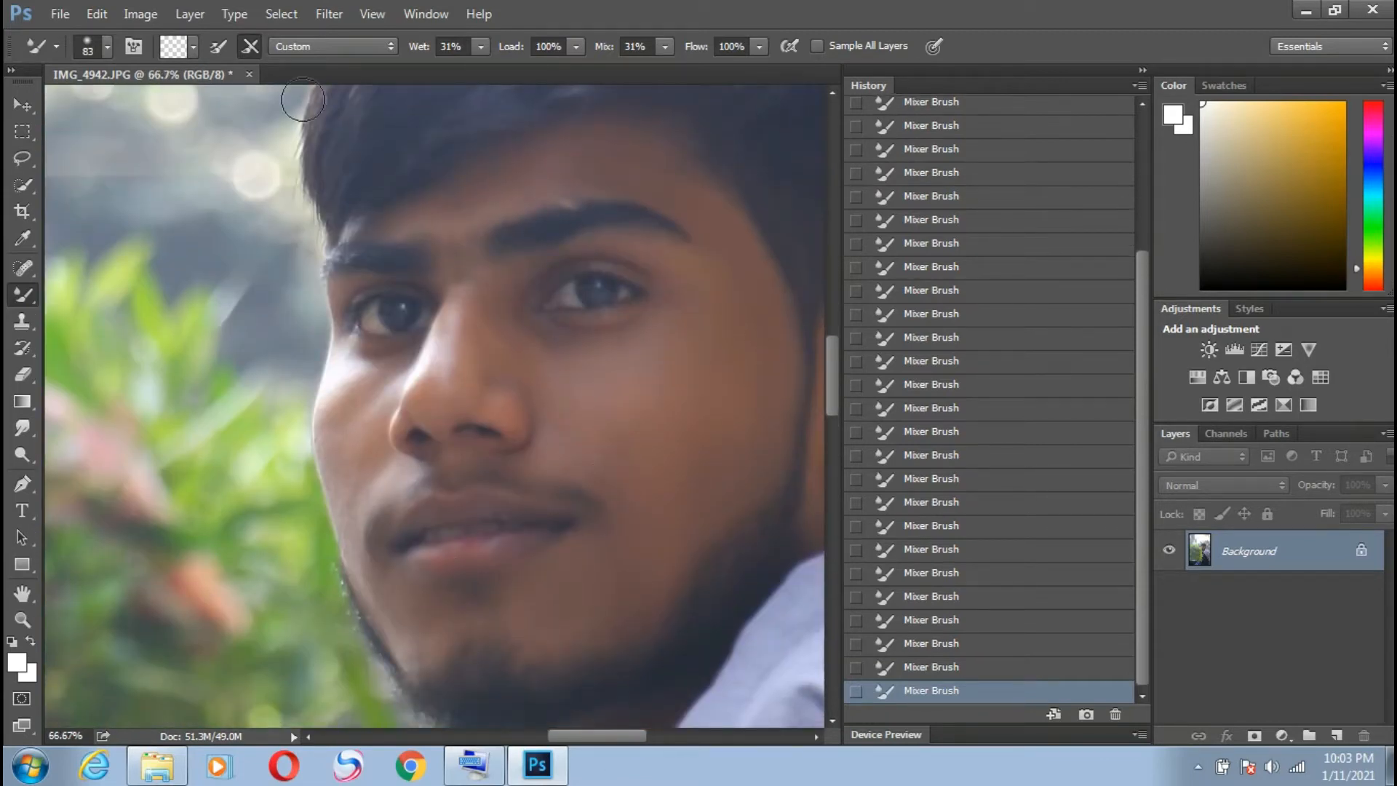
# Smooth the forehead above the eyebrows and the far cheek beside the nose with the Mixer Brush
pyautogui.moveTo(663, 173); pyautogui.dragTo(616, 170)
pyautogui.moveTo(538, 190); pyautogui.dragTo(575, 167)
pyautogui.moveTo(598, 156); pyautogui.dragTo(640, 142)
pyautogui.moveTo(461, 227); pyautogui.dragTo(454, 227)
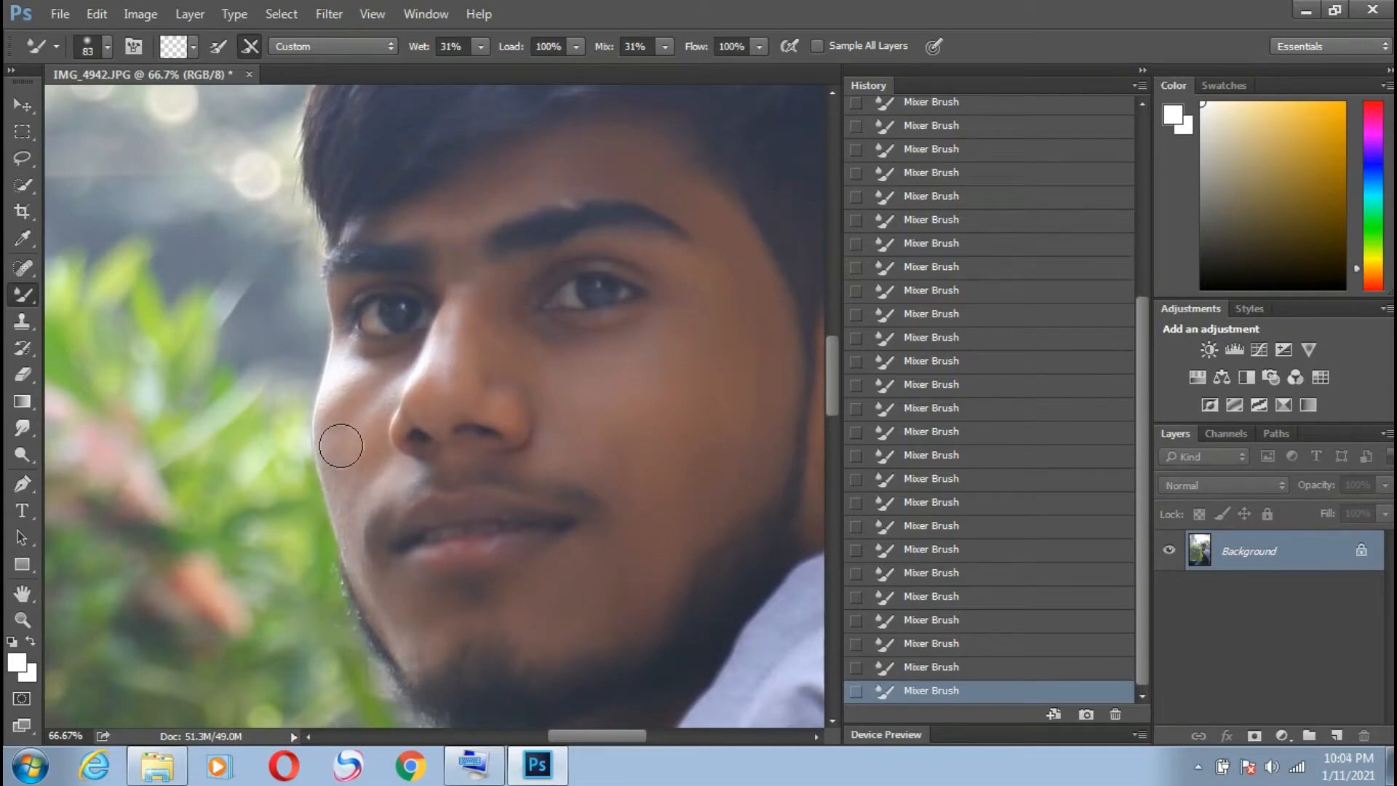
pyautogui.moveTo(341, 446); pyautogui.dragTo(345, 481)
pyautogui.moveTo(371, 394)
pyautogui.mouseDown()
pyautogui.moveTo(369, 437)
pyautogui.moveTo(366, 398)
pyautogui.moveTo(386, 398)
pyautogui.moveTo(366, 419)
pyautogui.moveTo(366, 476)
pyautogui.moveTo(342, 400)
pyautogui.moveTo(335, 427)
pyautogui.moveTo(368, 380)
pyautogui.moveTo(349, 480)
pyautogui.mouseUp()
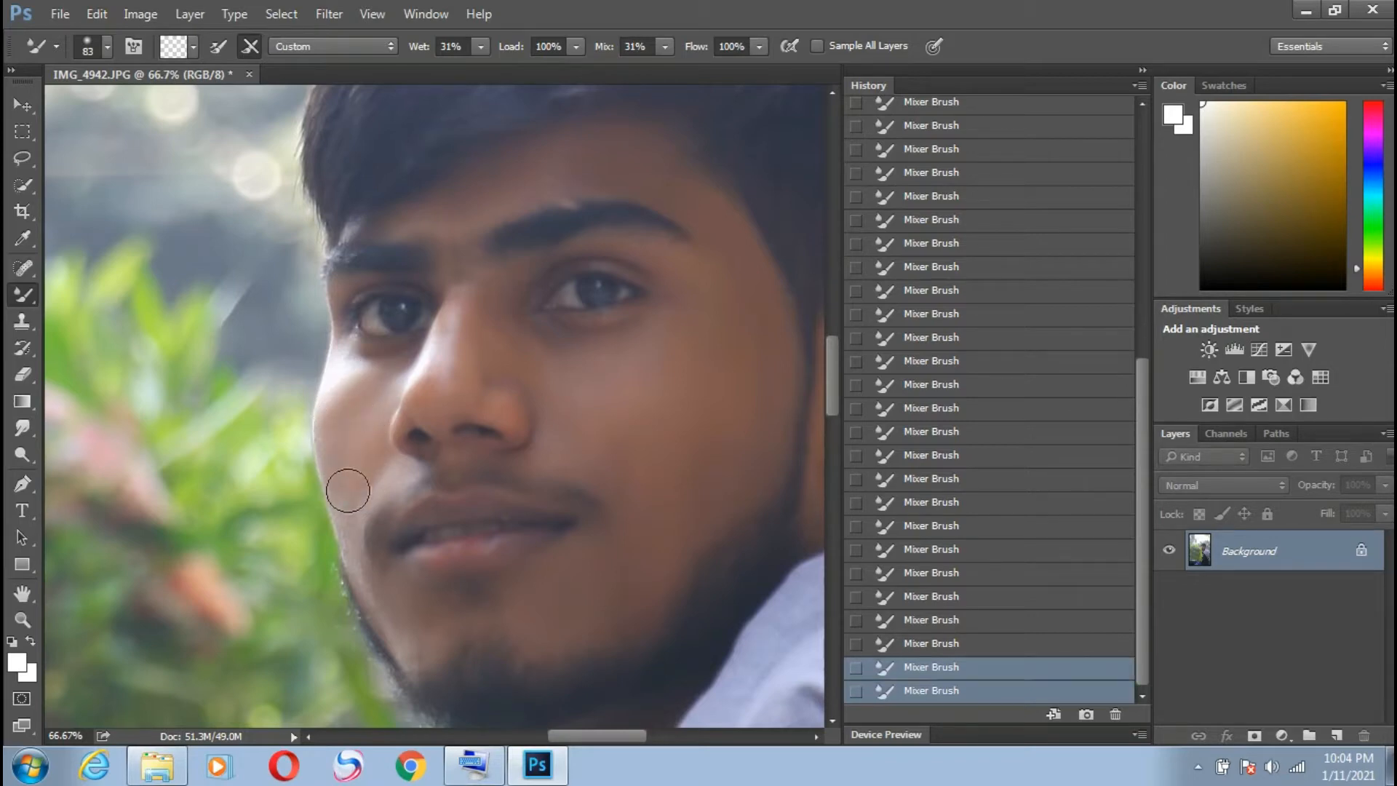
# Reduce the Mixer Brush size to 48 and smooth the skin around the eyes and along the nose
pyautogui.click(109, 51)
pyautogui.moveTo(170, 115); pyautogui.dragTo(150, 116)
pyautogui.press('Return')
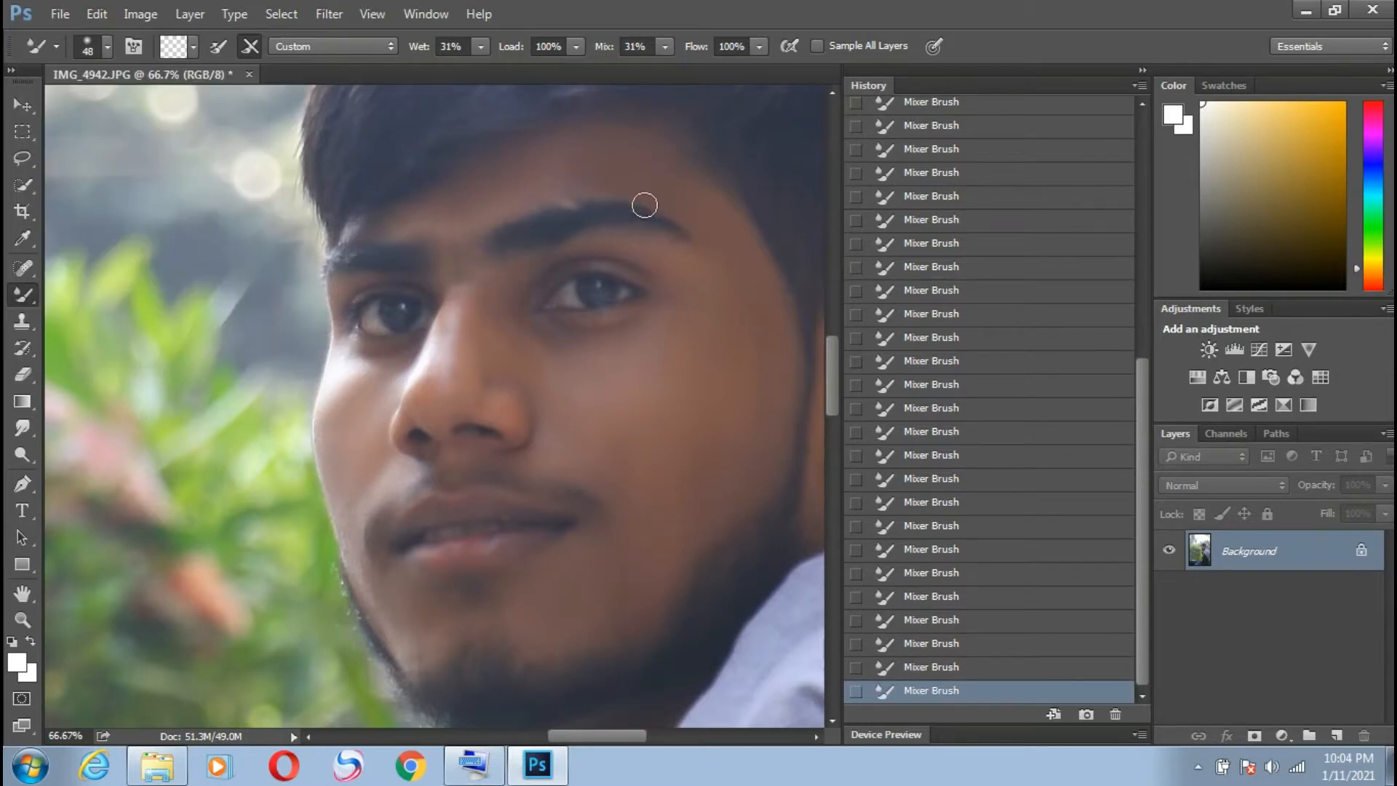
pyautogui.moveTo(617, 247); pyautogui.dragTo(669, 260)
pyautogui.moveTo(345, 299); pyautogui.dragTo(339, 288)
pyautogui.moveTo(500, 329); pyautogui.dragTo(528, 351)
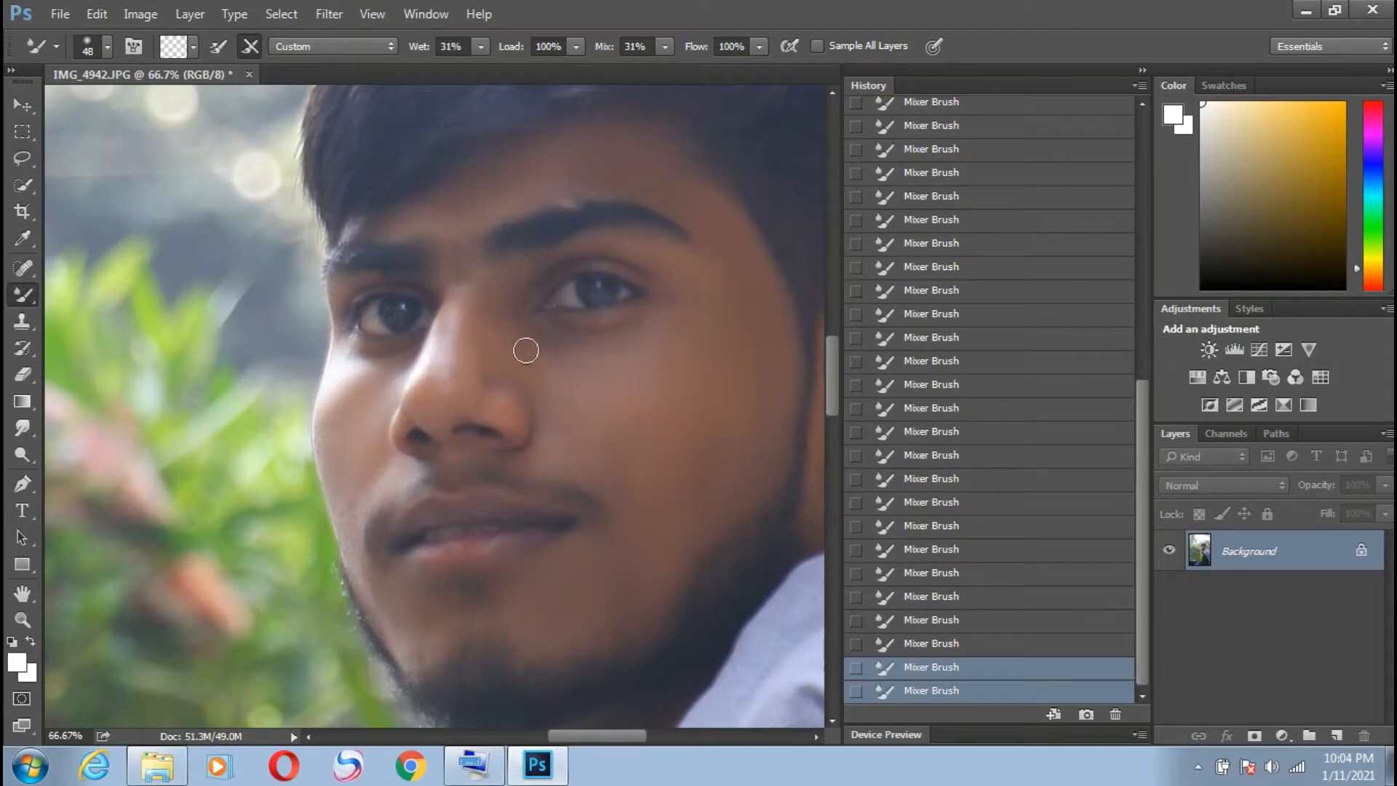
pyautogui.moveTo(463, 310)
pyautogui.mouseDown()
pyautogui.moveTo(456, 339)
pyautogui.moveTo(495, 361)
pyautogui.mouseUp()
pyautogui.moveTo(498, 365); pyautogui.dragTo(492, 369)
pyautogui.moveTo(452, 325); pyautogui.dragTo(439, 369)
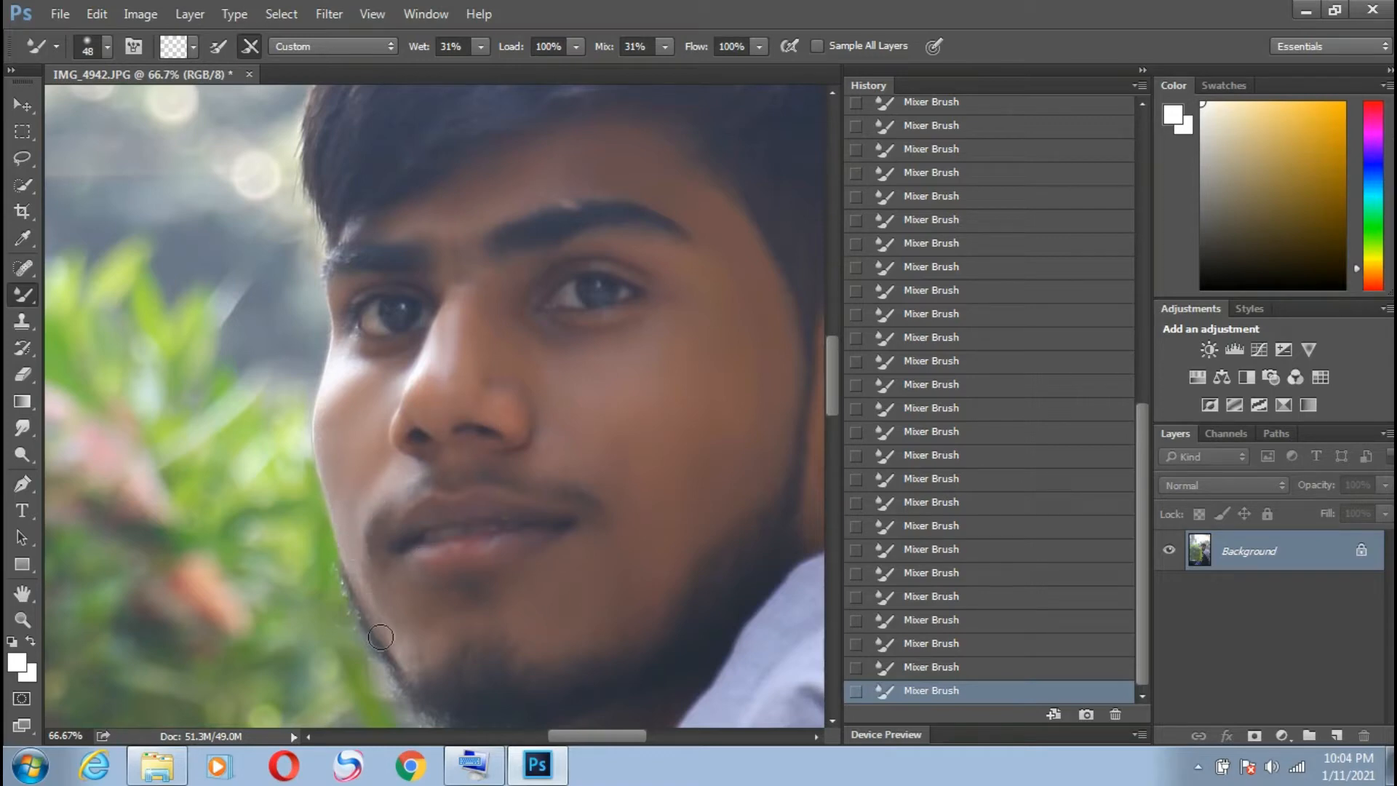
# Compare the whole photo before and after the skin retouching using the earliest and latest history states
pyautogui.hotkey('ctrl', '-')
pyautogui.hotkey('ctrl', '-')
pyautogui.hotkey('ctrl', '-')
pyautogui.hotkey('ctrl', '-')
pyautogui.hotkey('ctrl', '-')
pyautogui.hotkey('ctrl', '-')
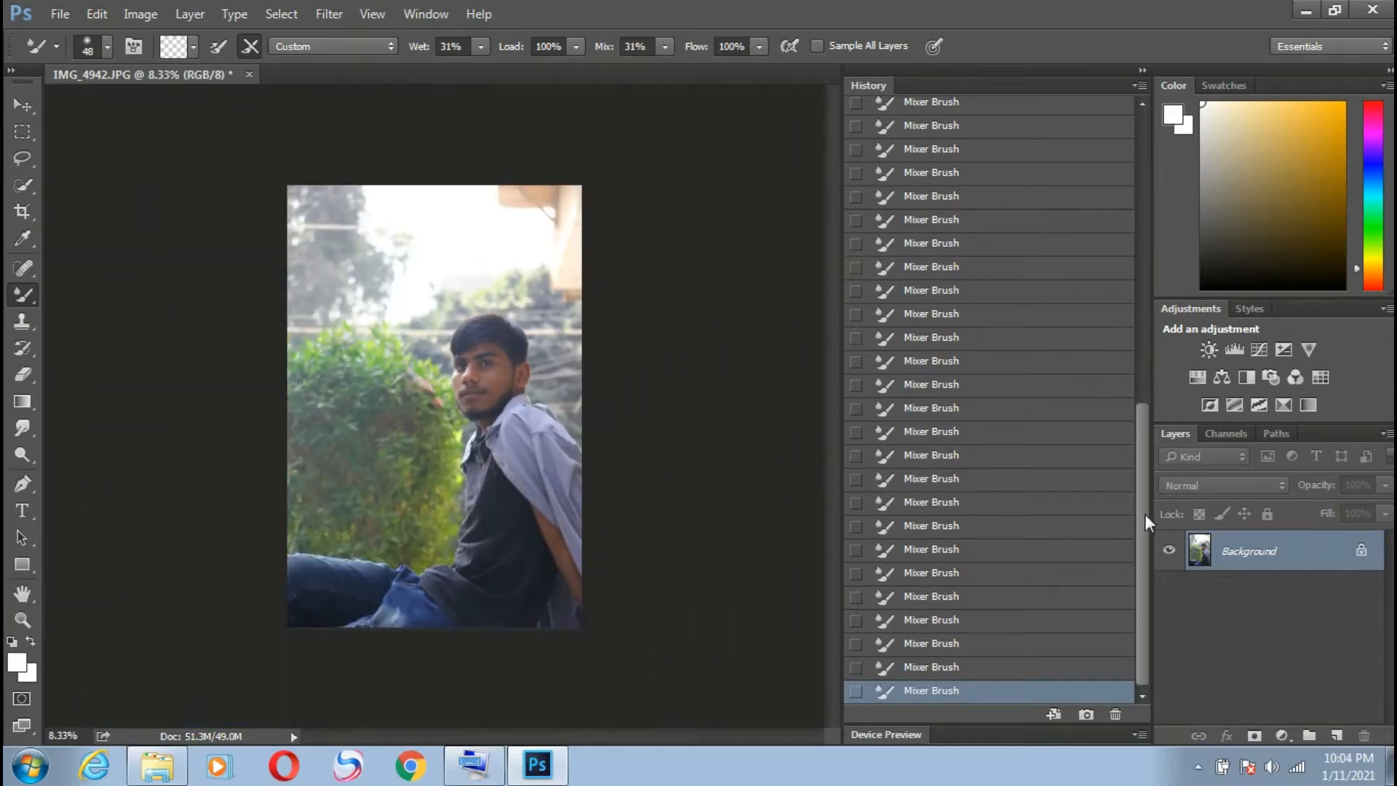
pyautogui.moveTo(1145, 514); pyautogui.dragTo(984, 159)
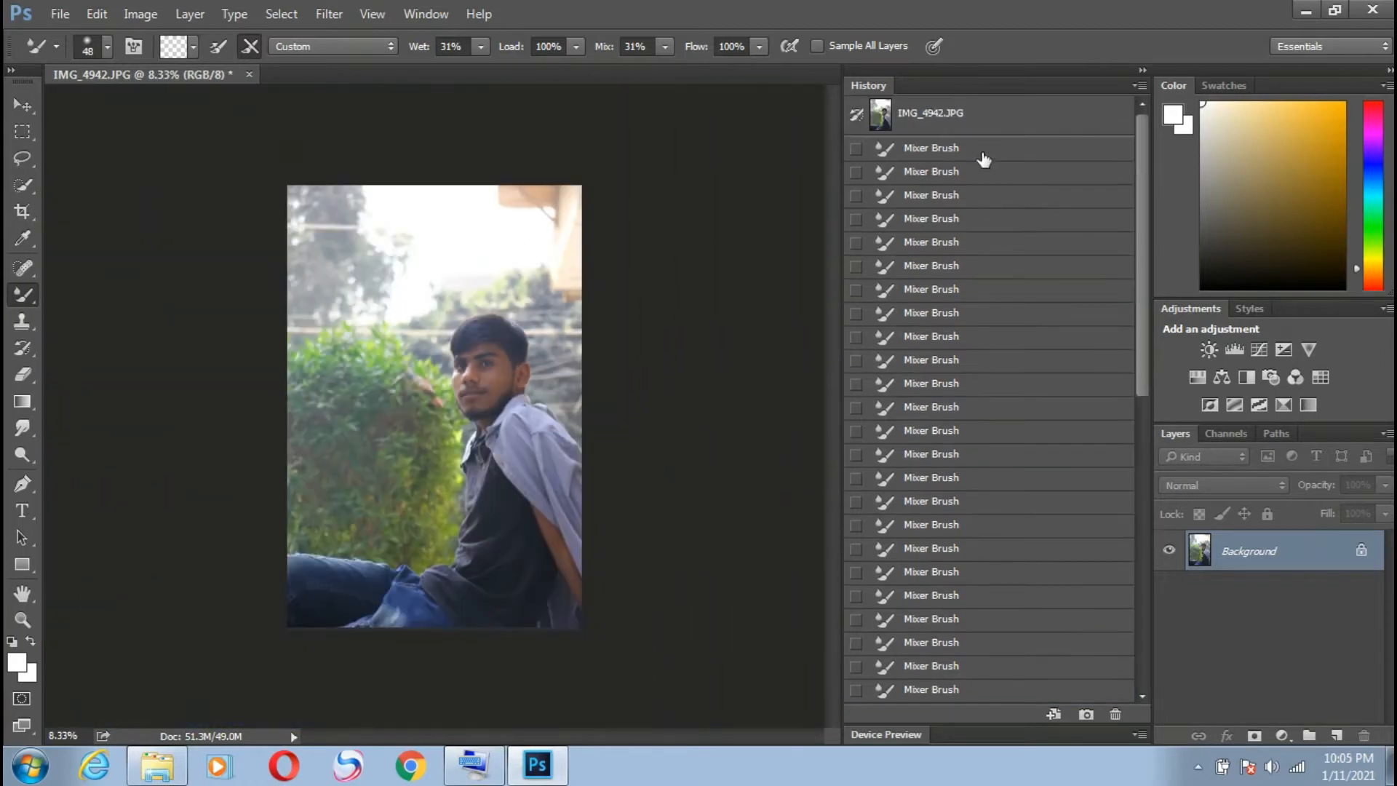
pyautogui.click(988, 132)
pyautogui.moveTo(1129, 233); pyautogui.dragTo(1157, 582)
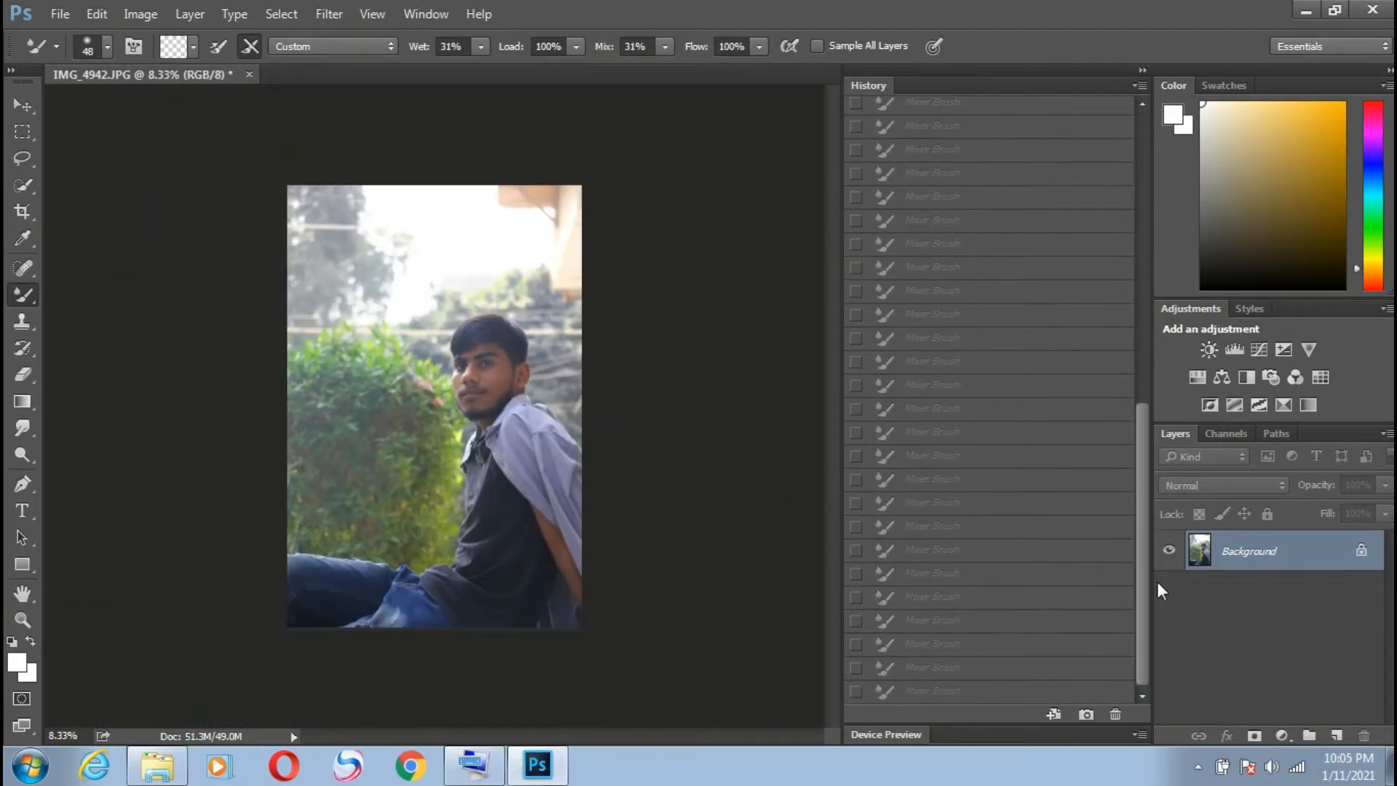
pyautogui.click(1009, 695)
# Apply the Imagenomic Portraiture 3 filter with the Smoothing: Normal preset and compare the result with the previous history state
pyautogui.click(329, 13)
pyautogui.moveTo(531, 444)
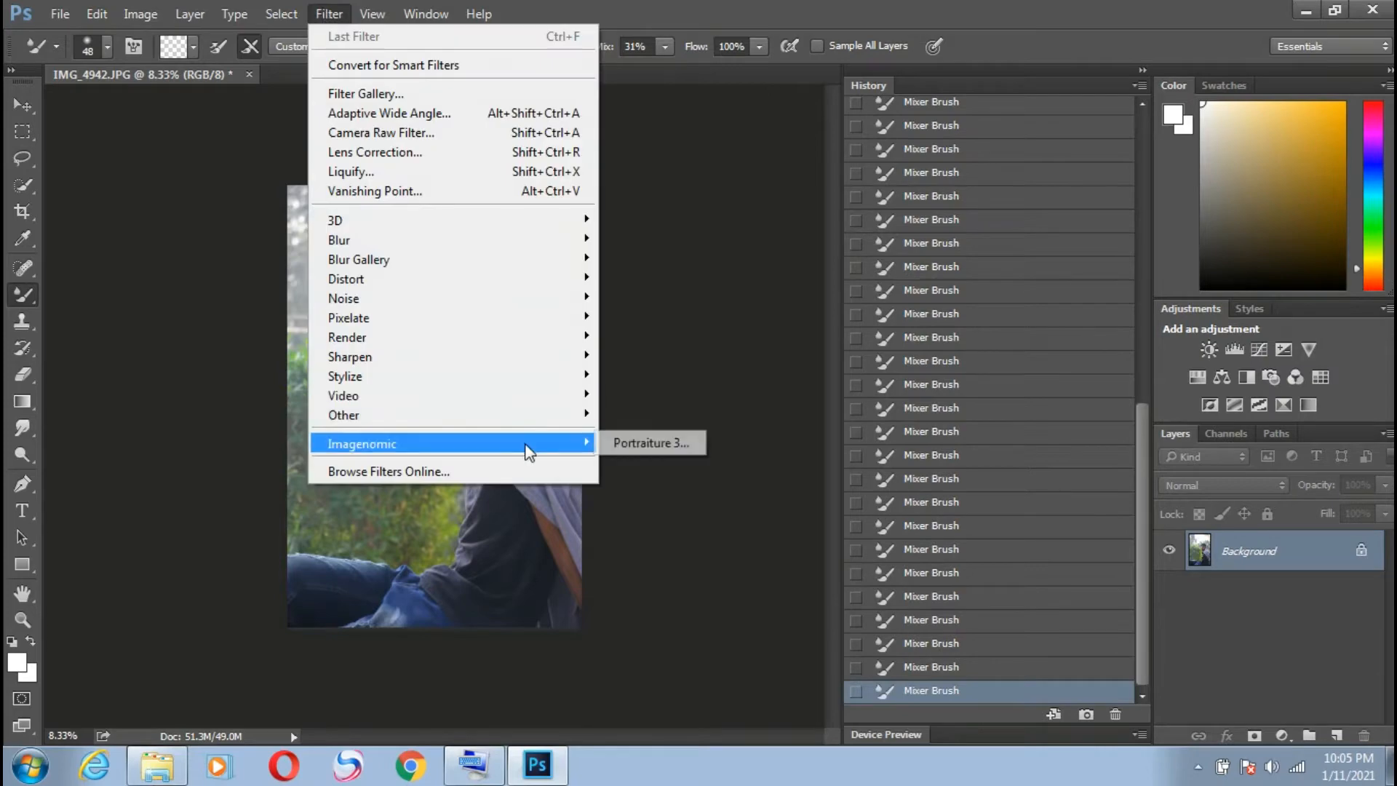
pyautogui.click(651, 443)
pyautogui.moveTo(474, 764)
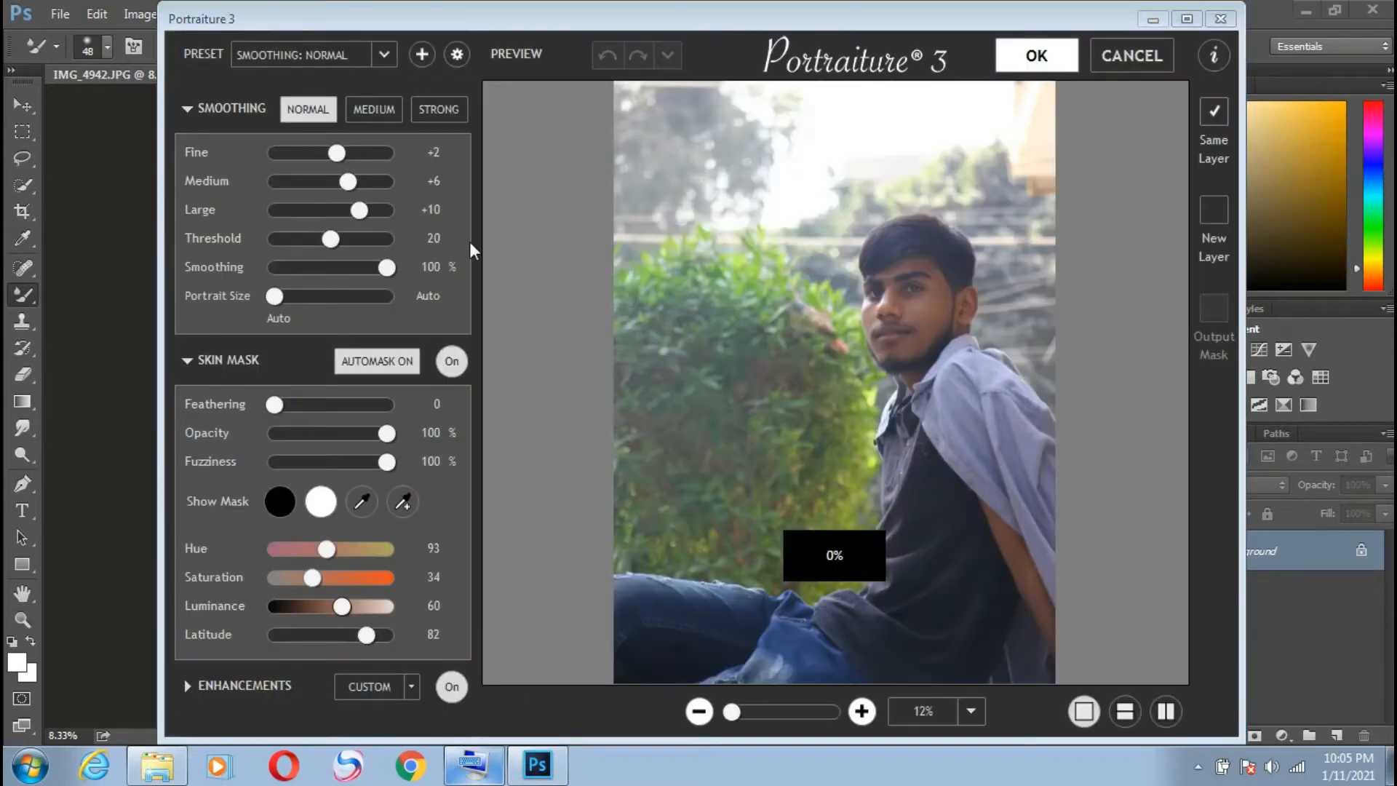
pyautogui.click(370, 115)
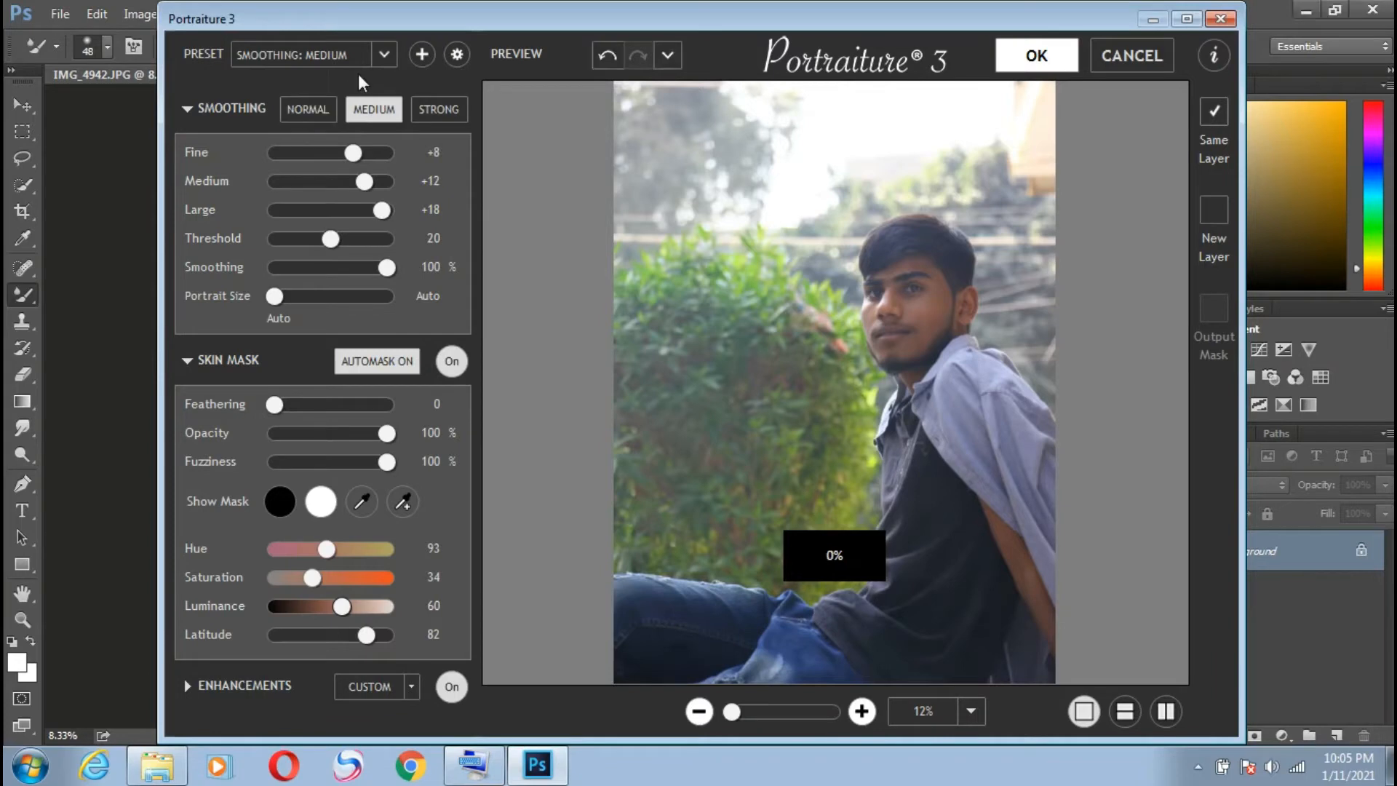
pyautogui.click(383, 56)
pyautogui.click(358, 169)
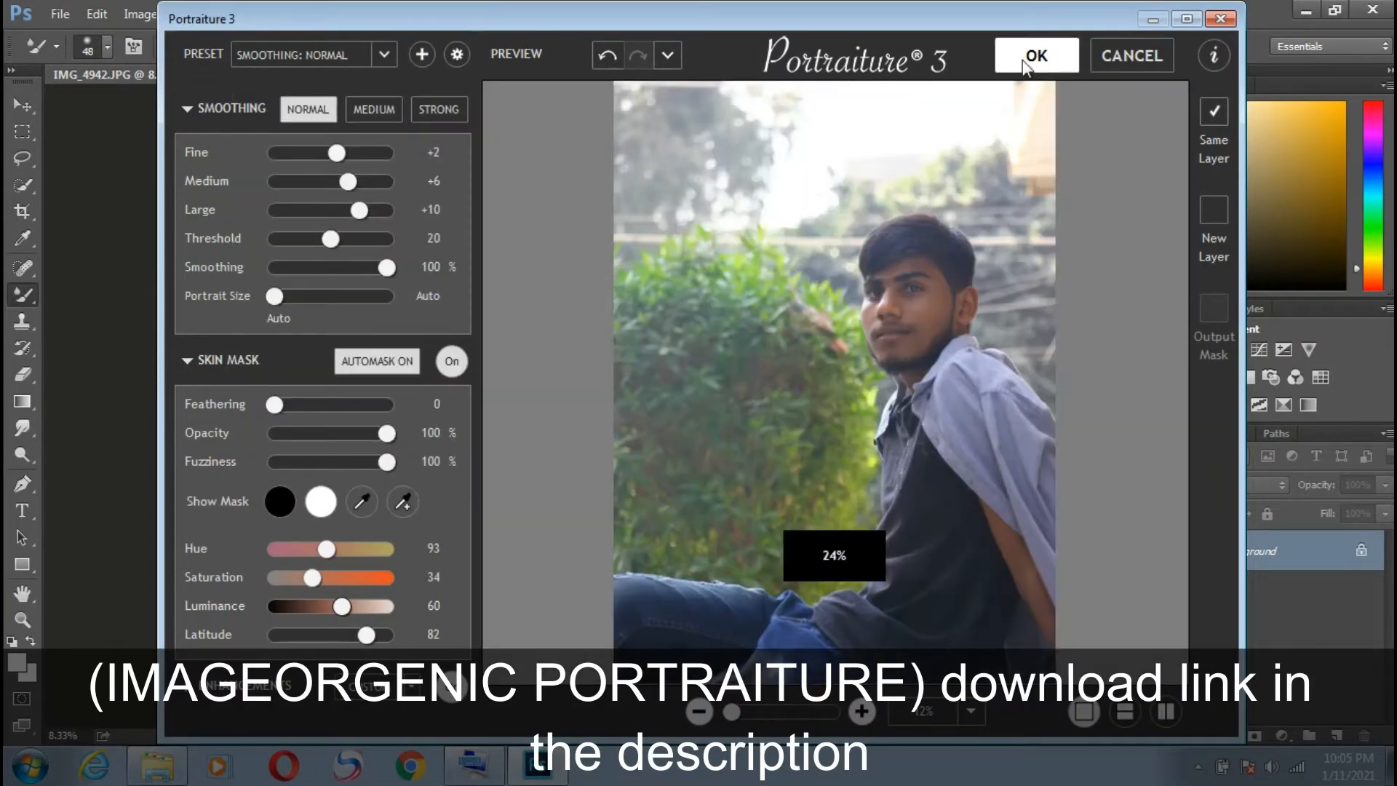
pyautogui.click(1025, 66)
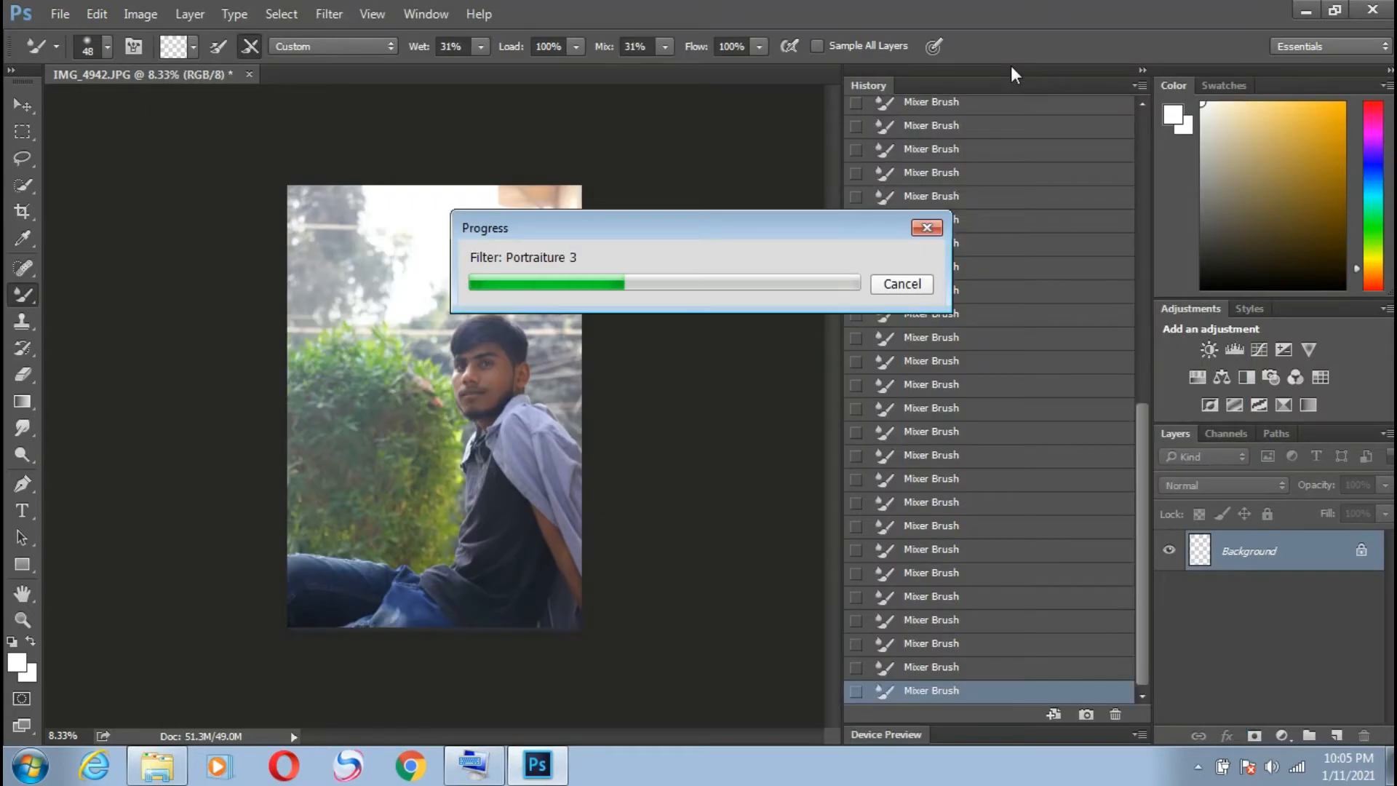
pyautogui.click(962, 668)
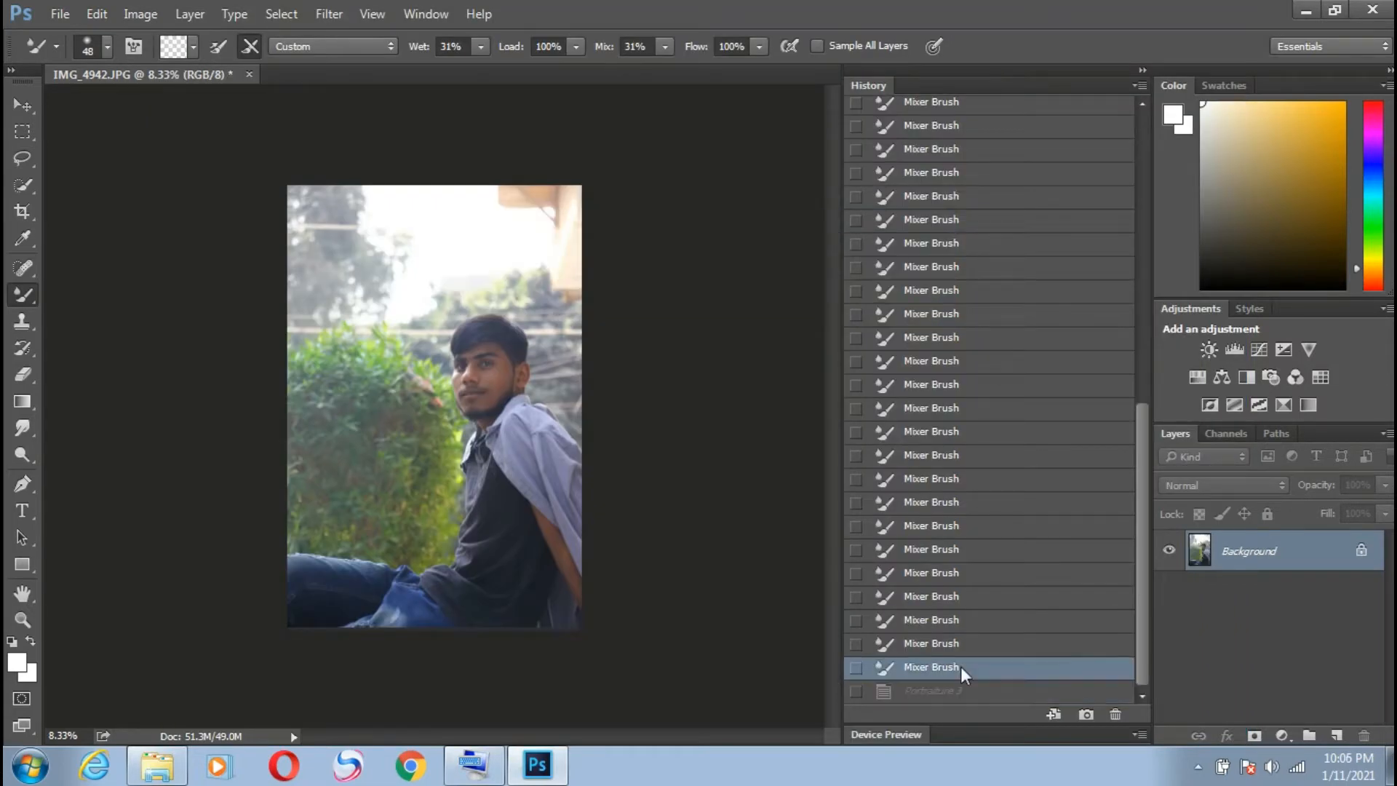
pyautogui.click(957, 692)
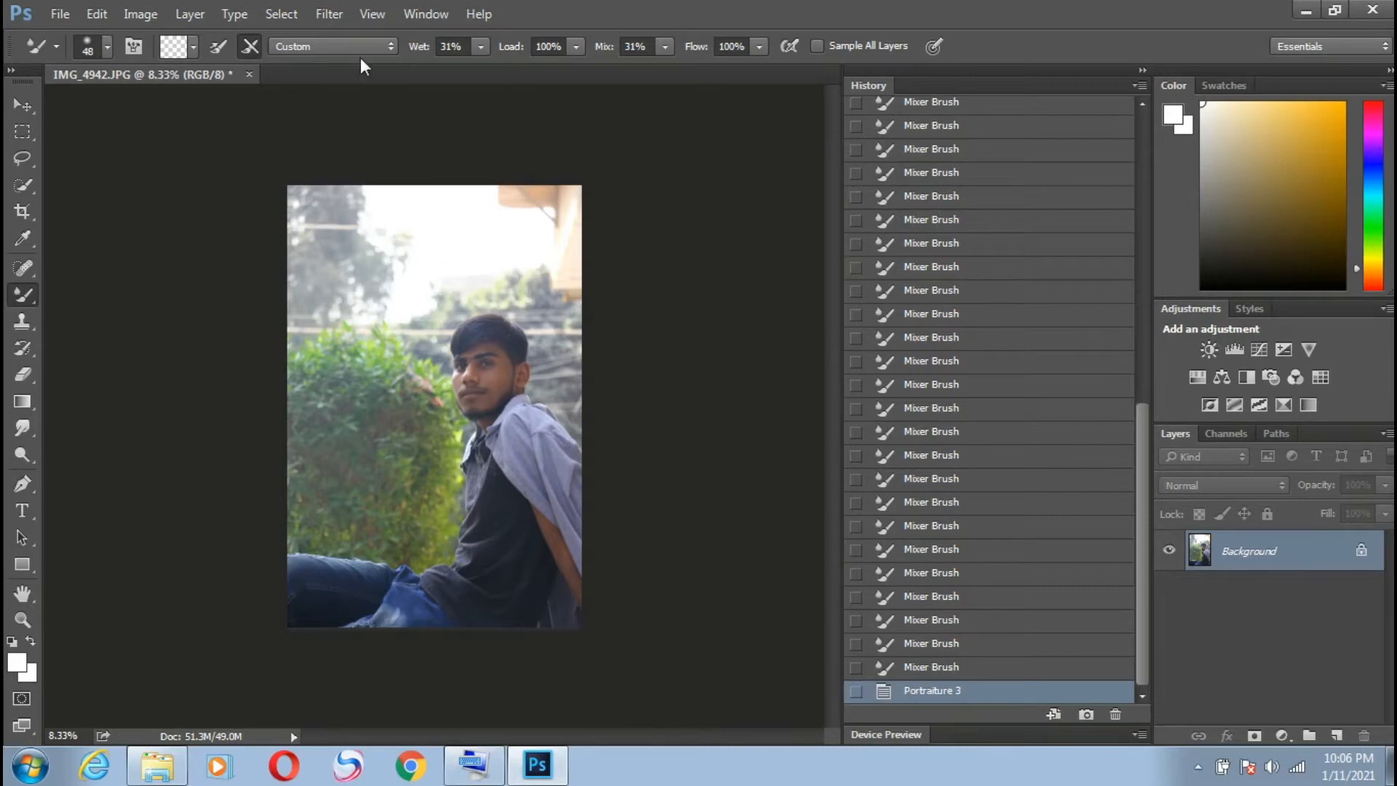
# Start the Camera Raw filter and set Contrast to -3, Highlights to -100, Shadows to +44, Whites to -53 and Blacks to +30
pyautogui.click(328, 16)
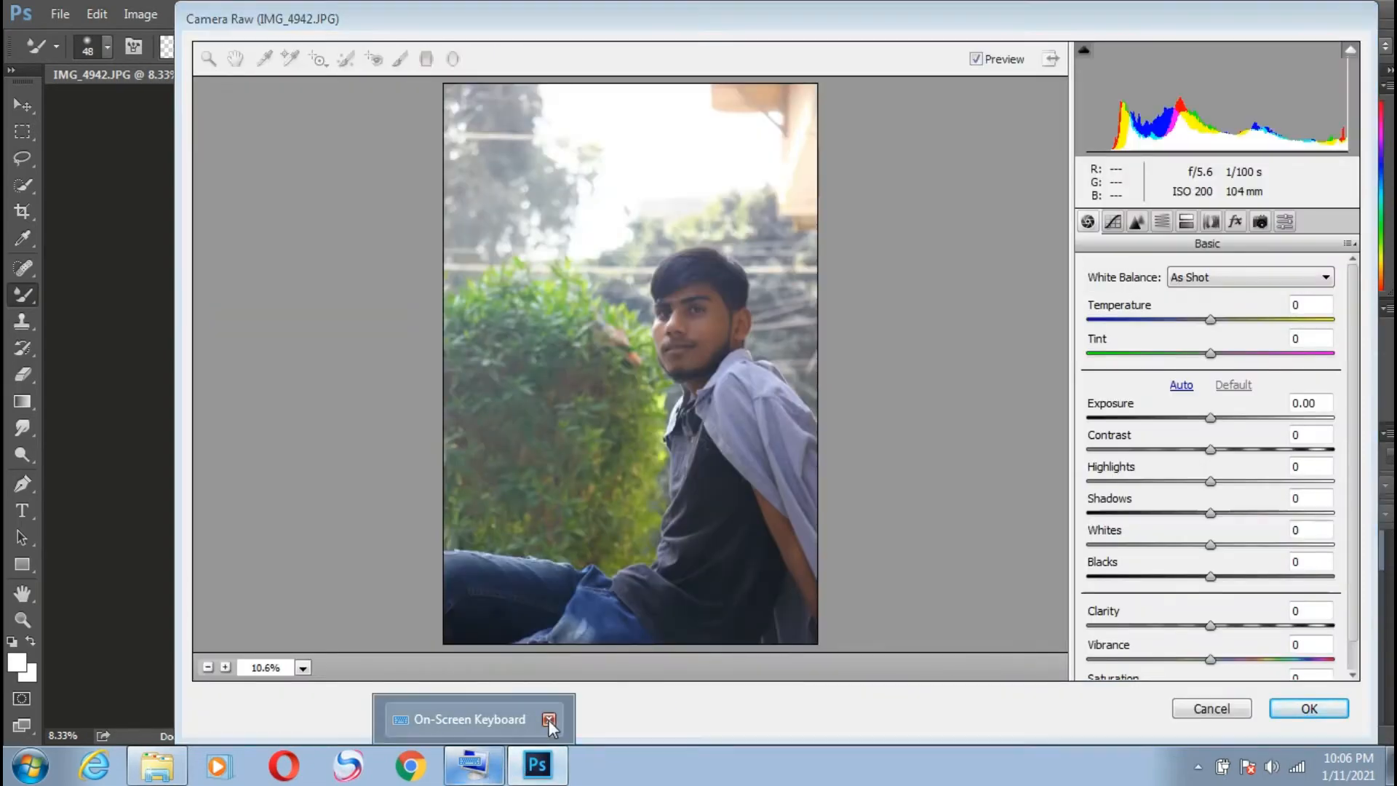
pyautogui.click(549, 720)
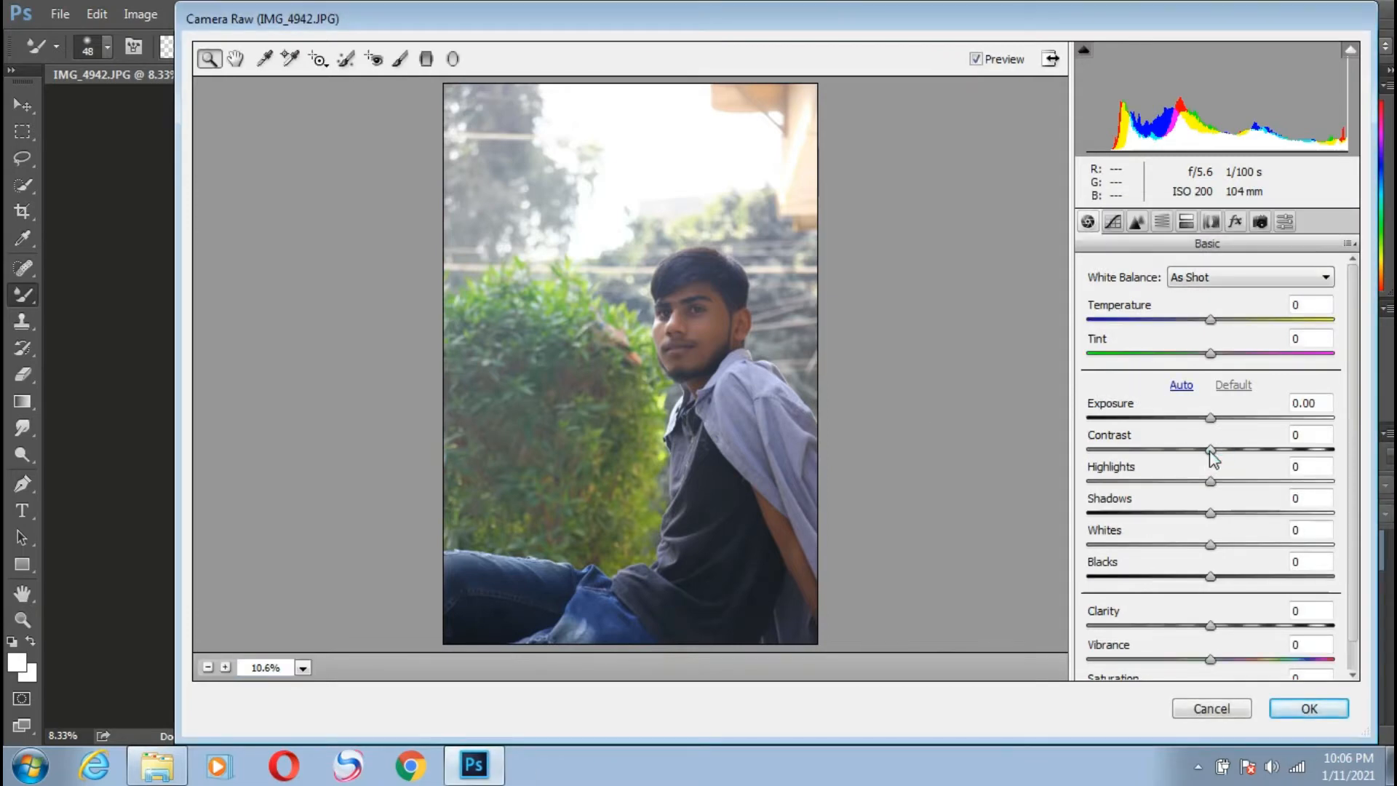
pyautogui.moveTo(1210, 454); pyautogui.dragTo(1052, 483)
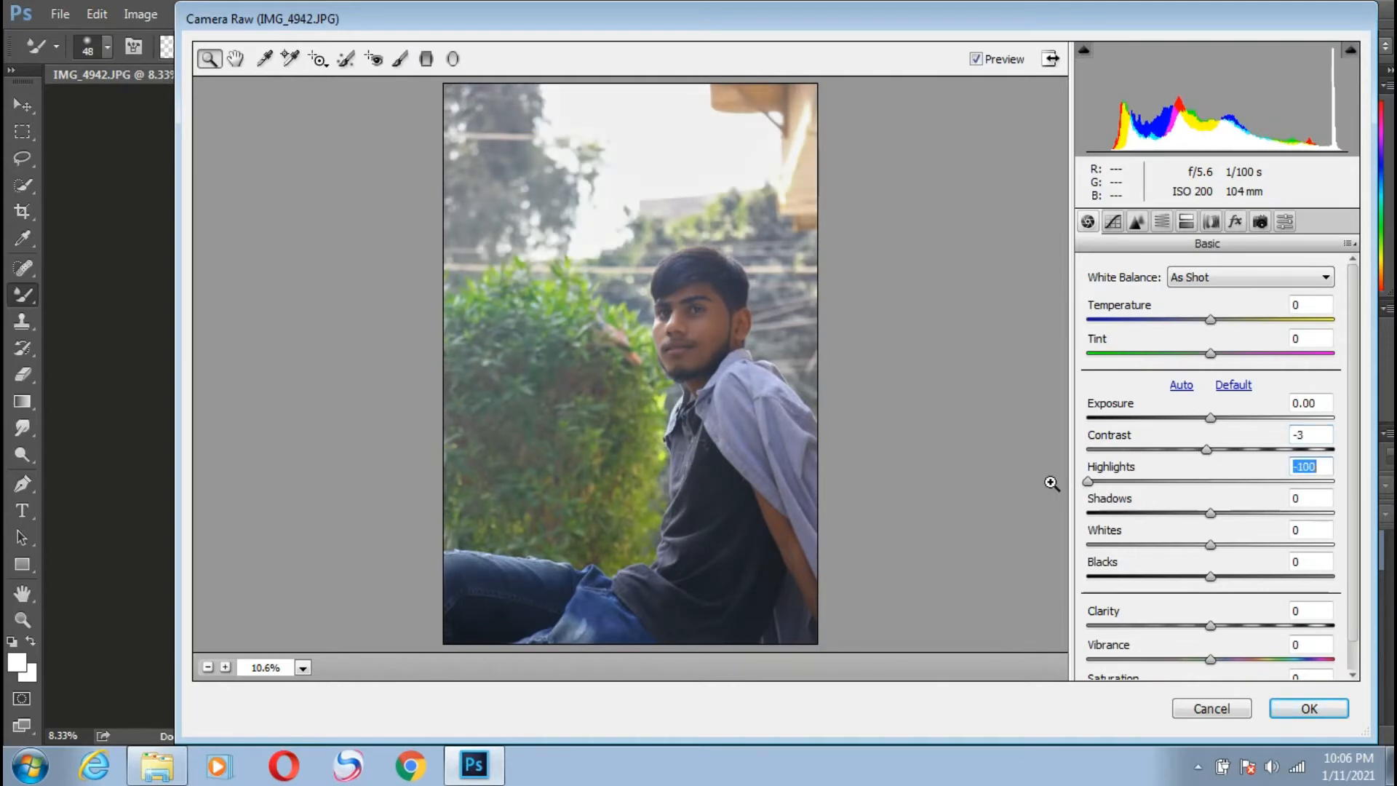
pyautogui.click(1264, 513)
pyautogui.moveTo(1210, 545); pyautogui.dragTo(1247, 579)
# Set Clarity to +31, Vibrance to +2 and Saturation to +4 in Camera Raw
pyautogui.click(1249, 626)
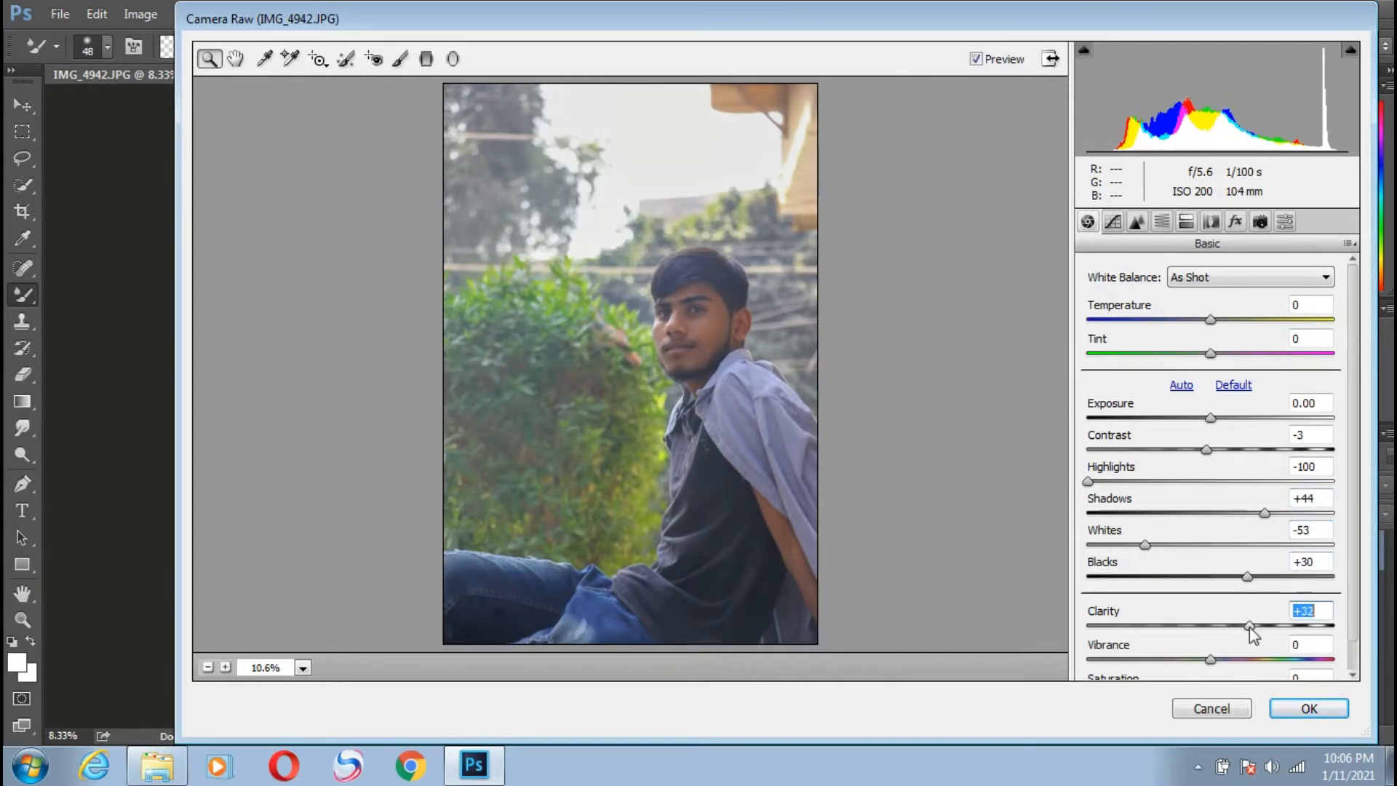
pyautogui.click(1212, 659)
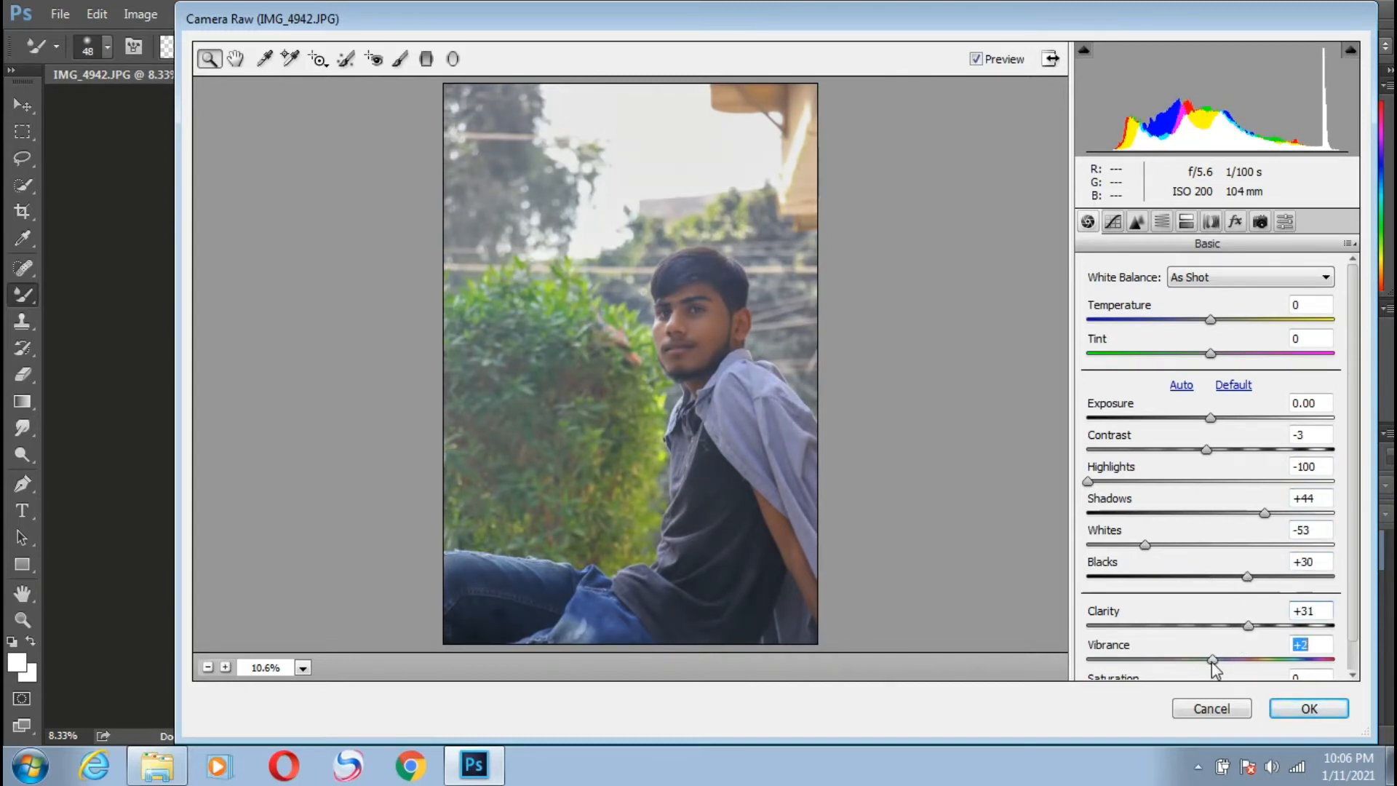
pyautogui.click(1352, 674)
pyautogui.moveTo(1209, 662); pyautogui.dragTo(1217, 665)
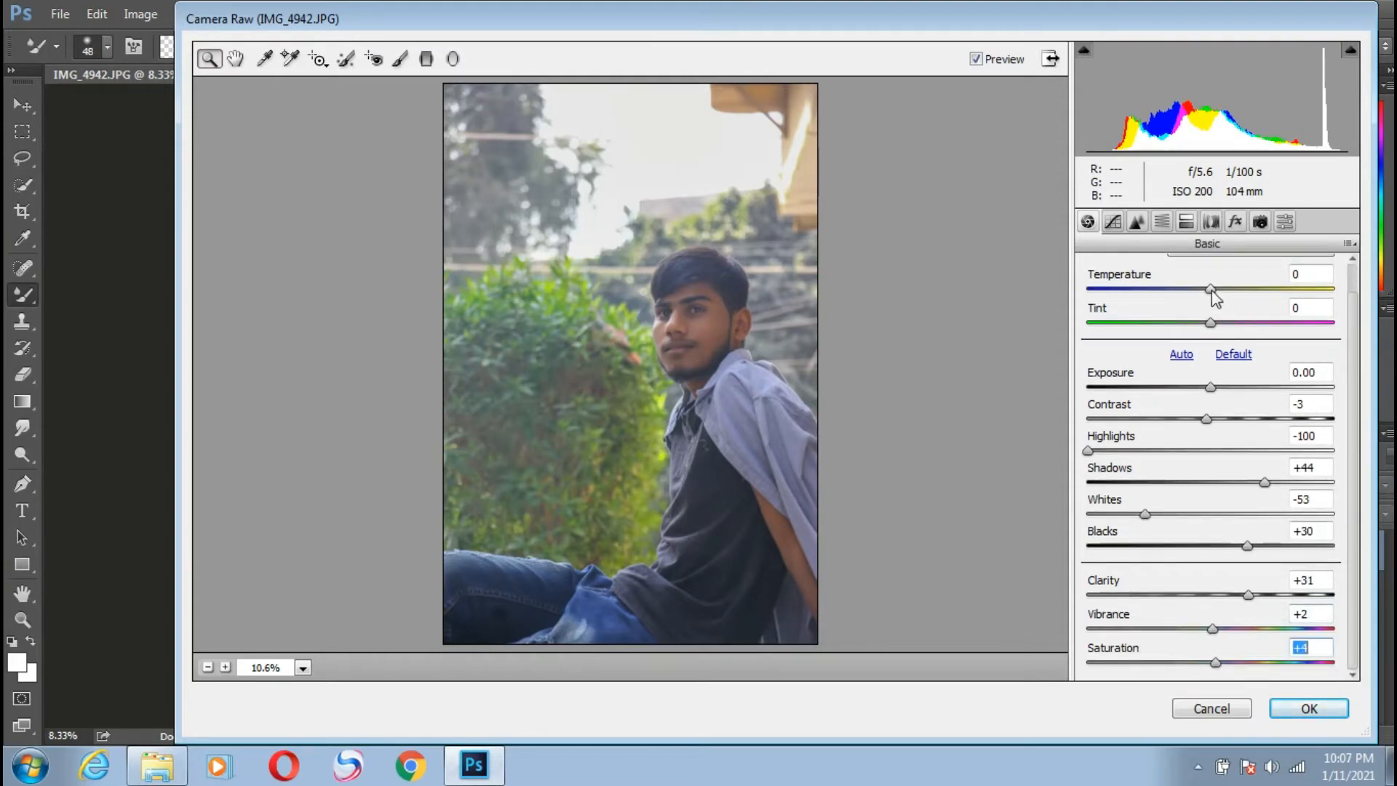
# Set the Camera Raw sharpening amount to 67
pyautogui.click(1112, 221)
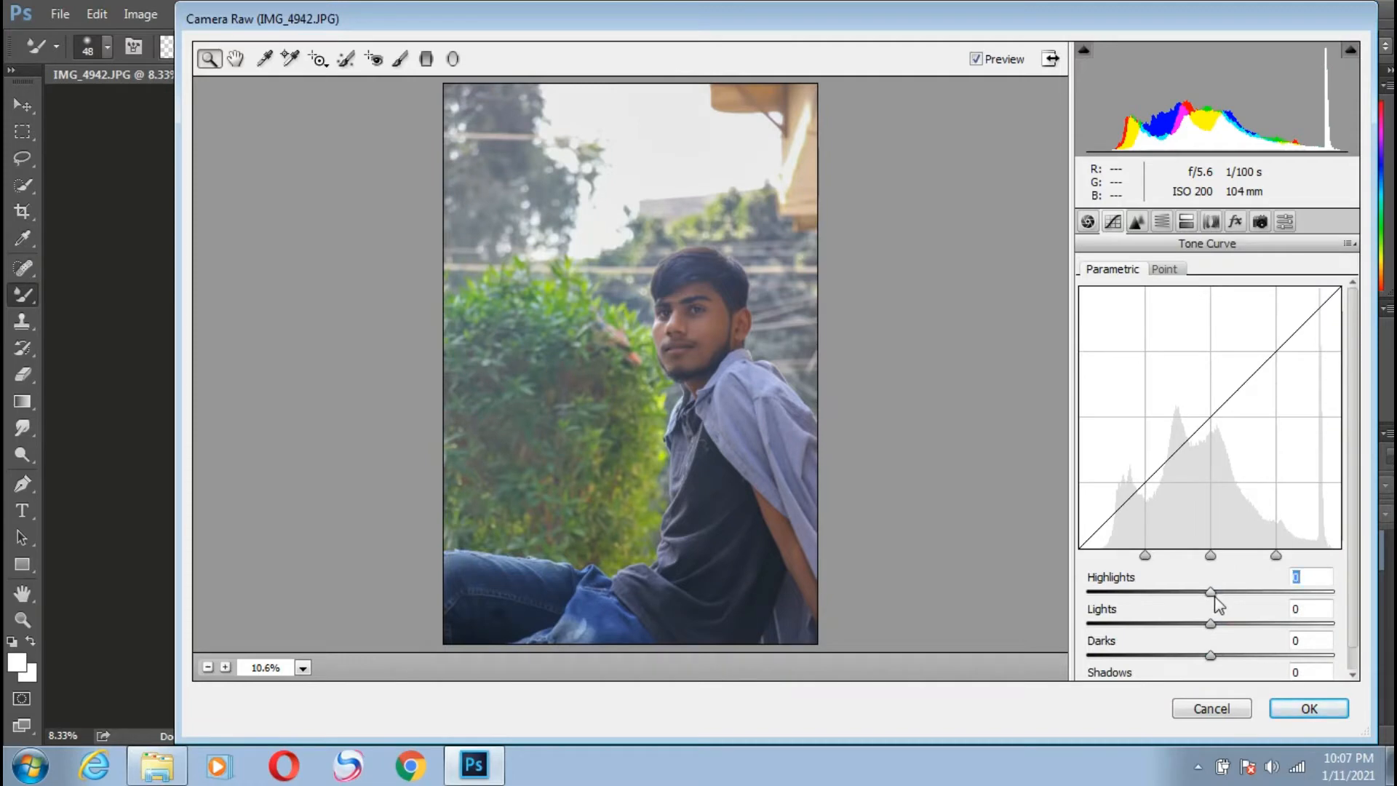
pyautogui.click(1145, 223)
pyautogui.click(1197, 303)
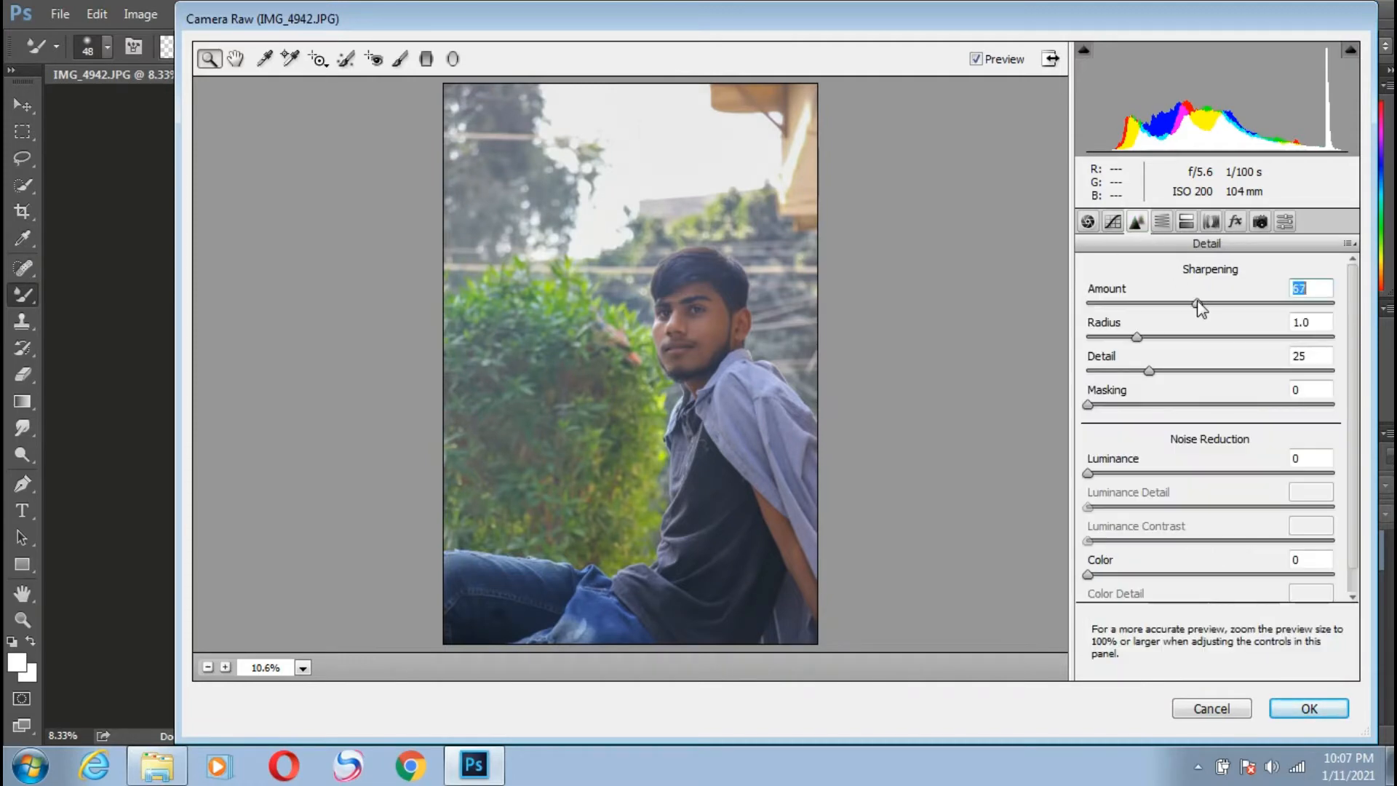
# Raise the luminance noise reduction, apply the Camera Raw filter and compare the result with the previous history state
pyautogui.click(1145, 473)
pyautogui.click(1185, 222)
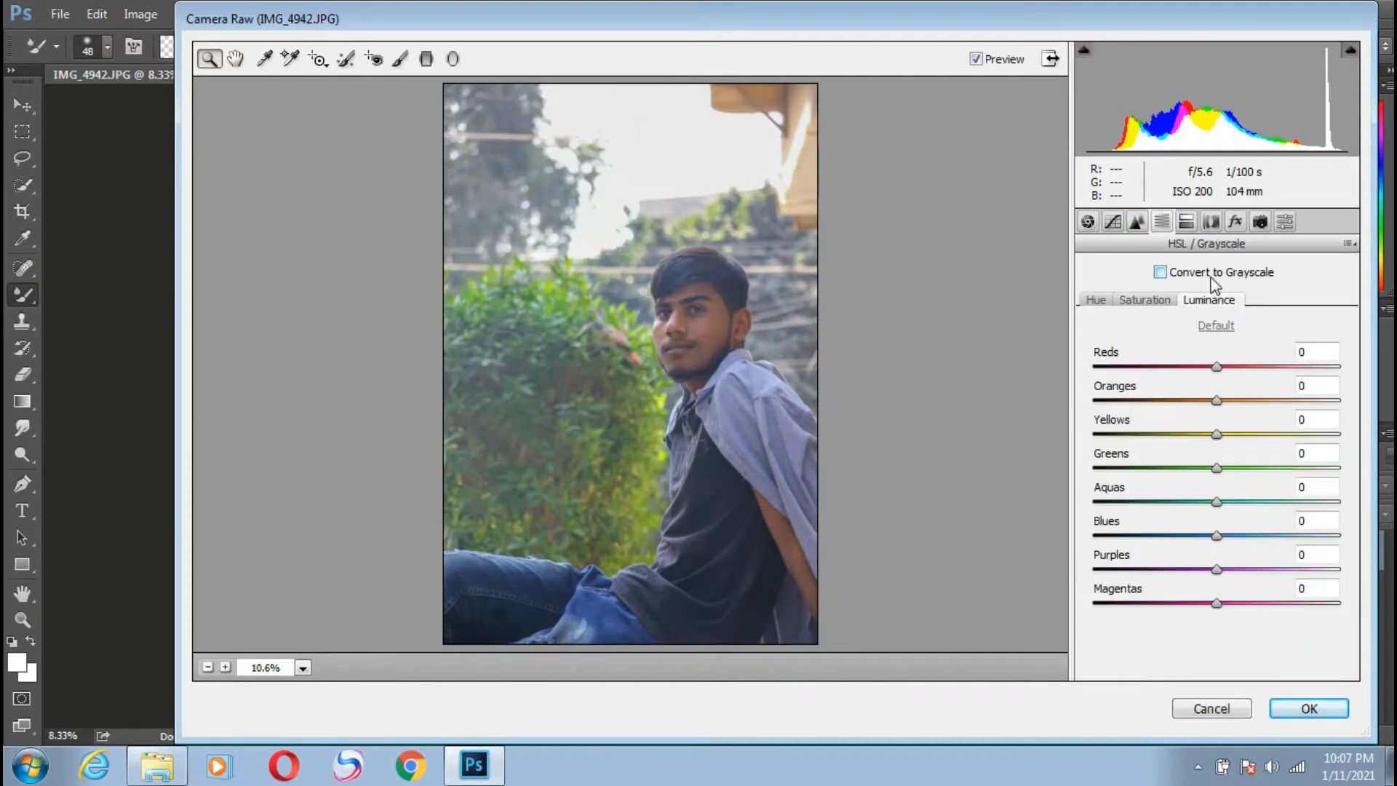
pyautogui.click(1308, 708)
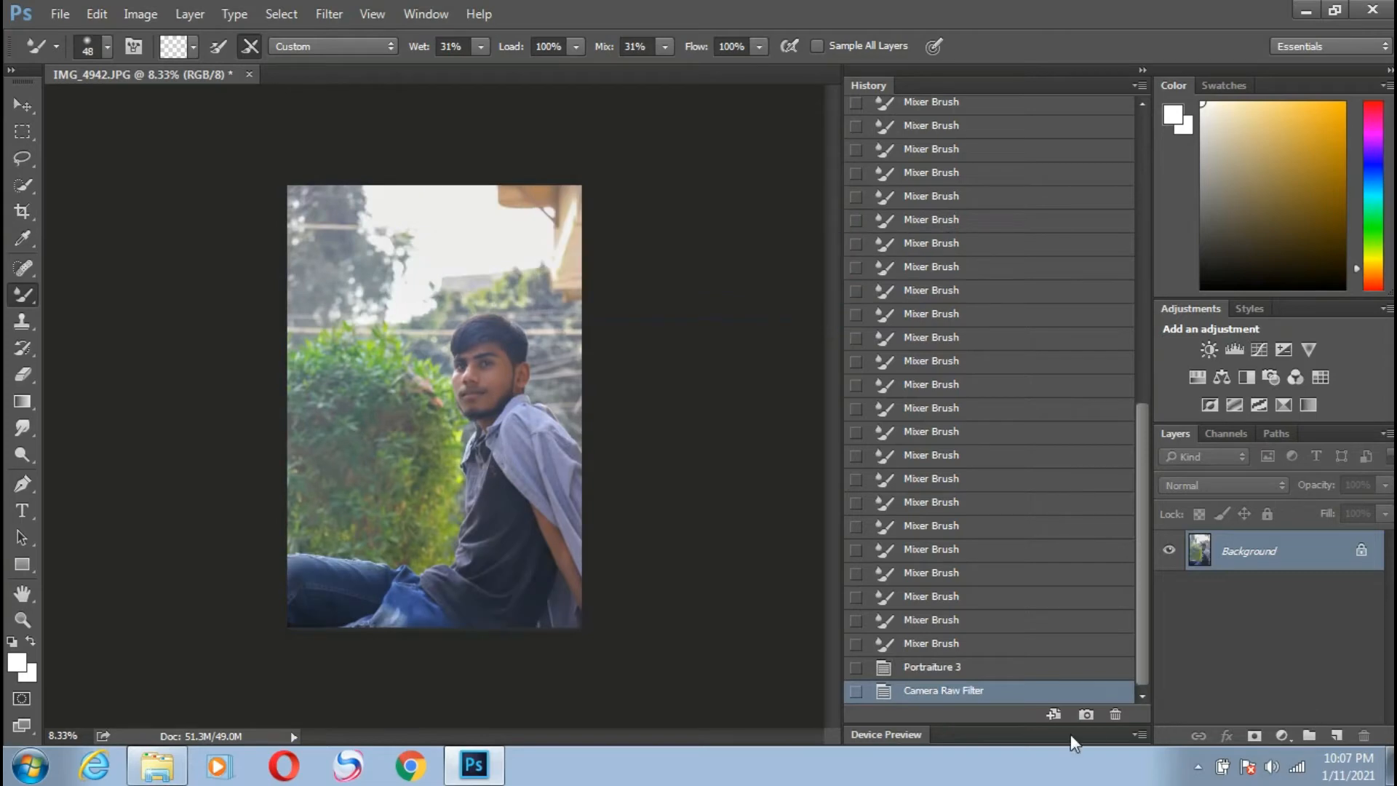
pyautogui.click(960, 668)
pyautogui.click(958, 695)
# Start the Camera Raw filter again and set the HSL luminance of Oranges to +29 and Reds to +15
pyautogui.click(328, 14)
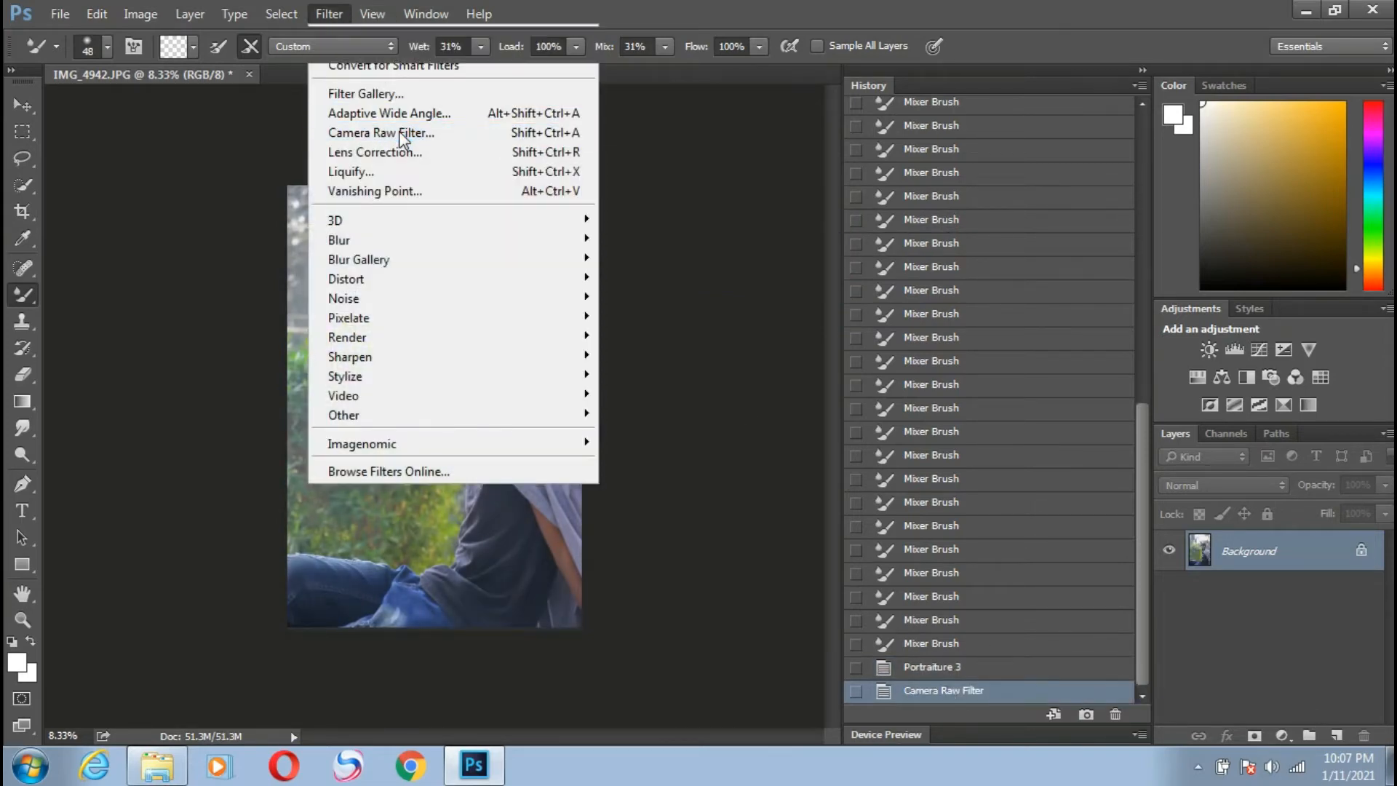
pyautogui.rightClick(611, 382)
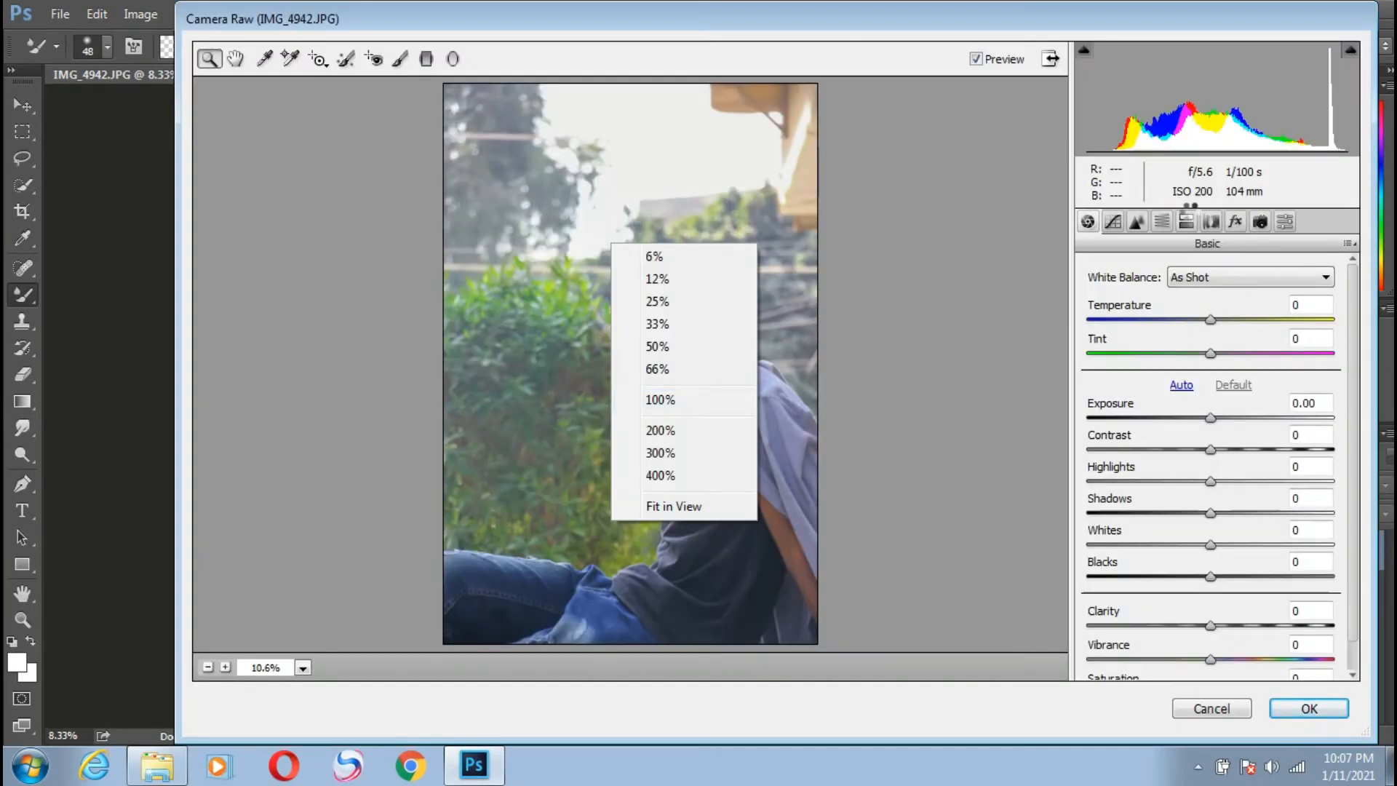
pyautogui.click(688, 508)
pyautogui.click(1162, 221)
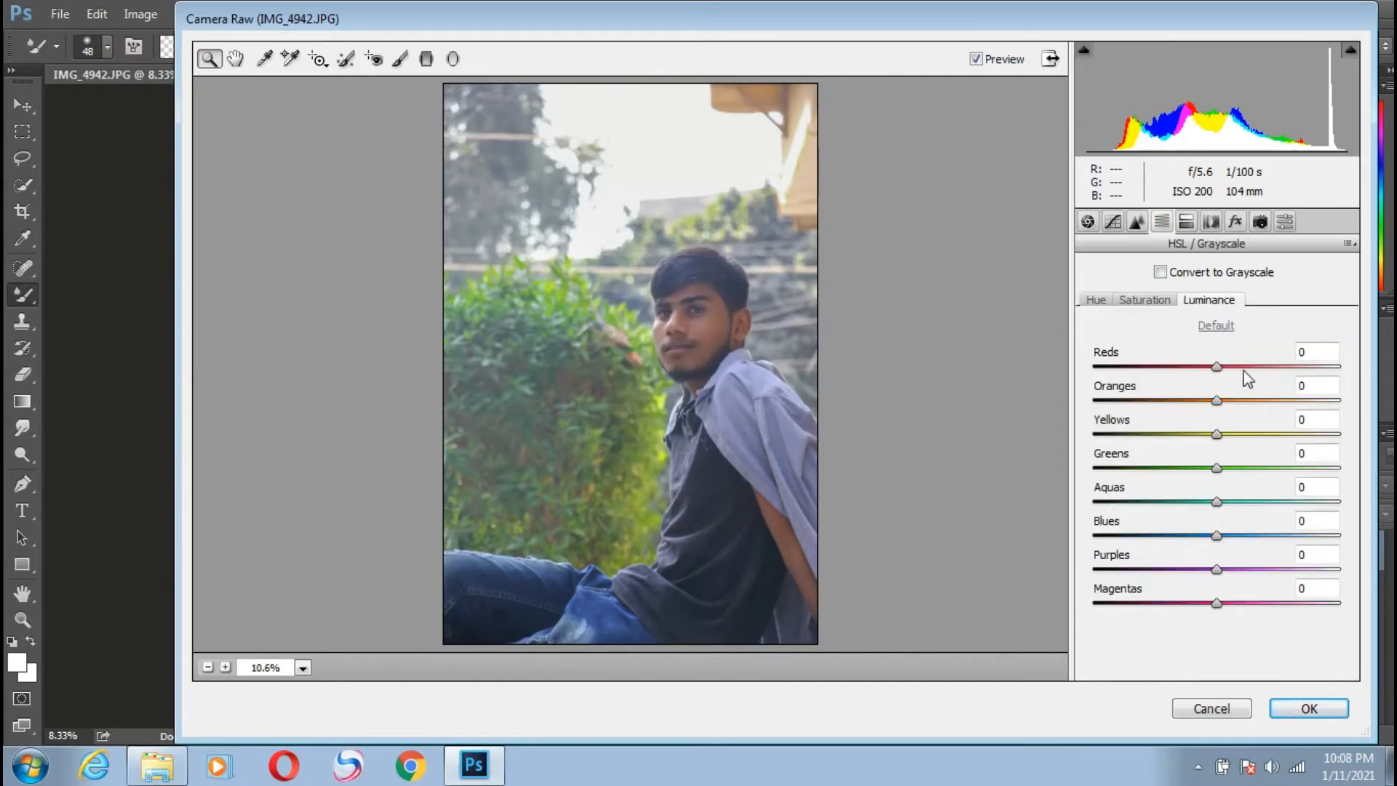
pyautogui.click(1253, 401)
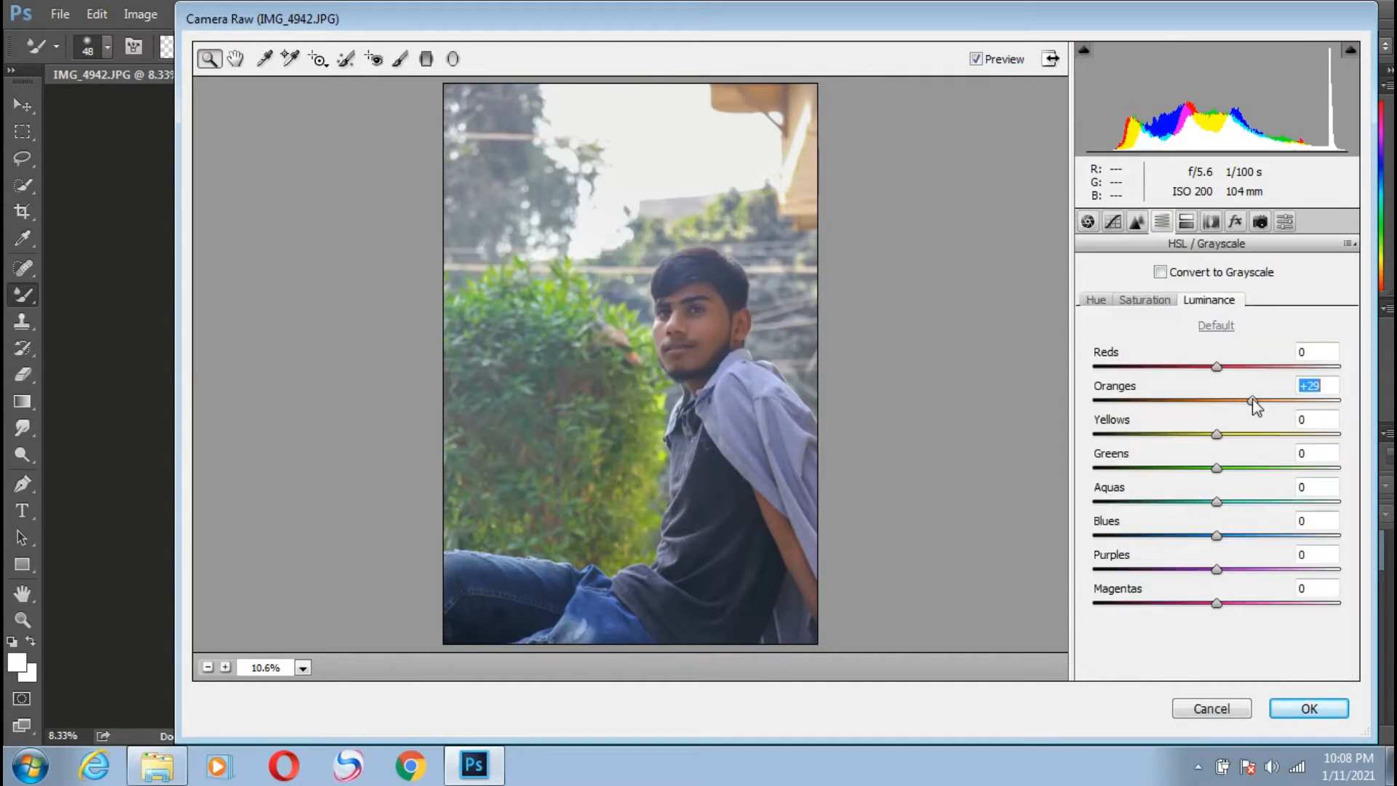
pyautogui.click(1235, 367)
# Set the HSL saturation of Reds to +13 and Oranges to -16
pyautogui.click(1162, 305)
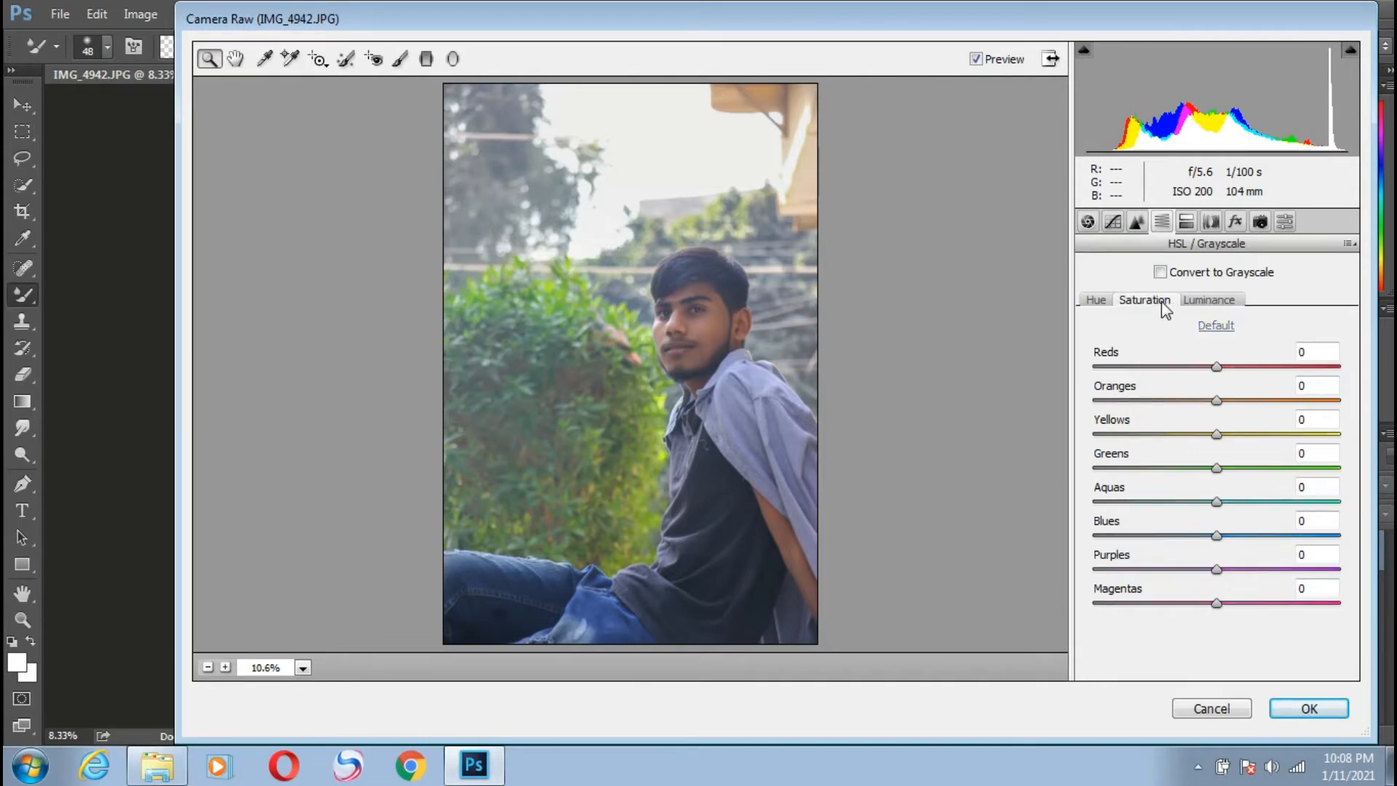
pyautogui.click(1237, 367)
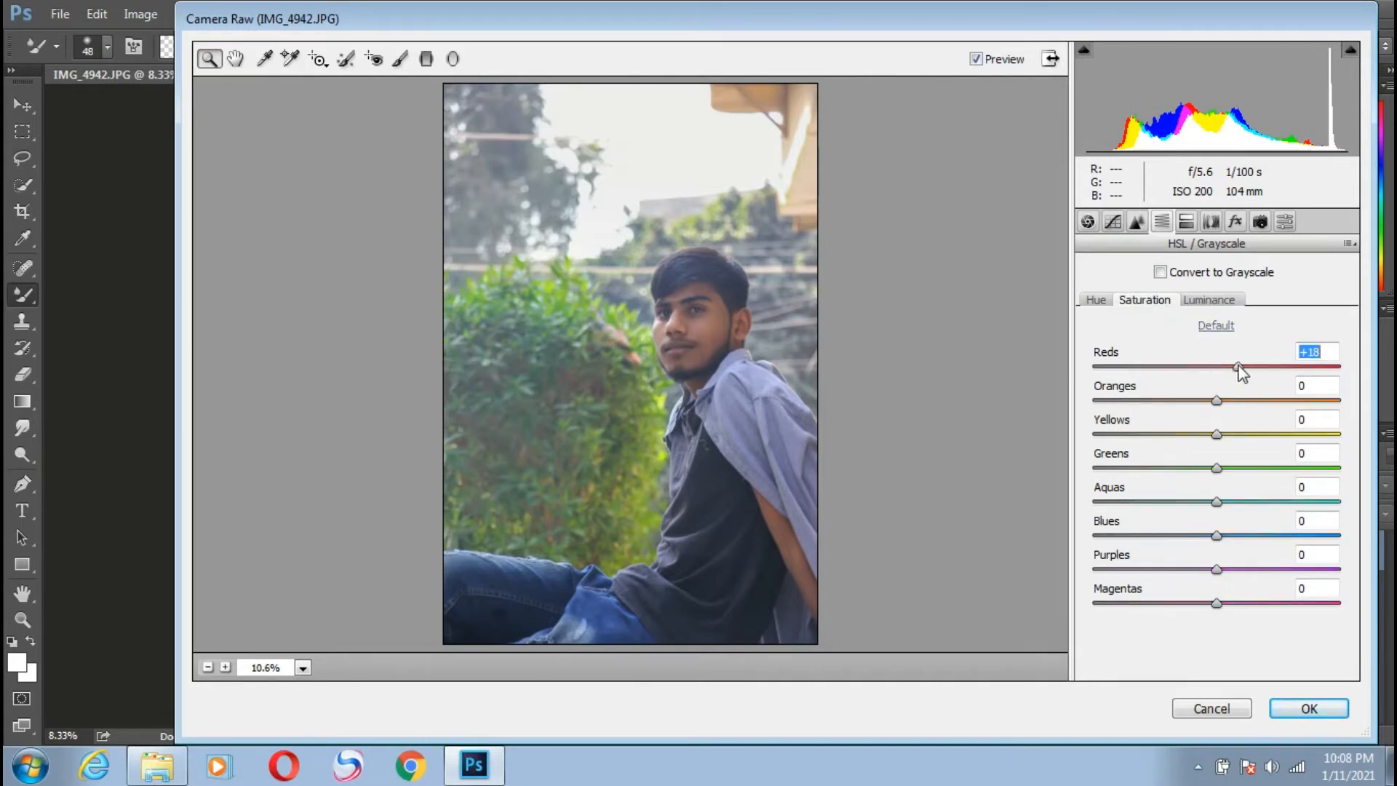
pyautogui.click(1197, 401)
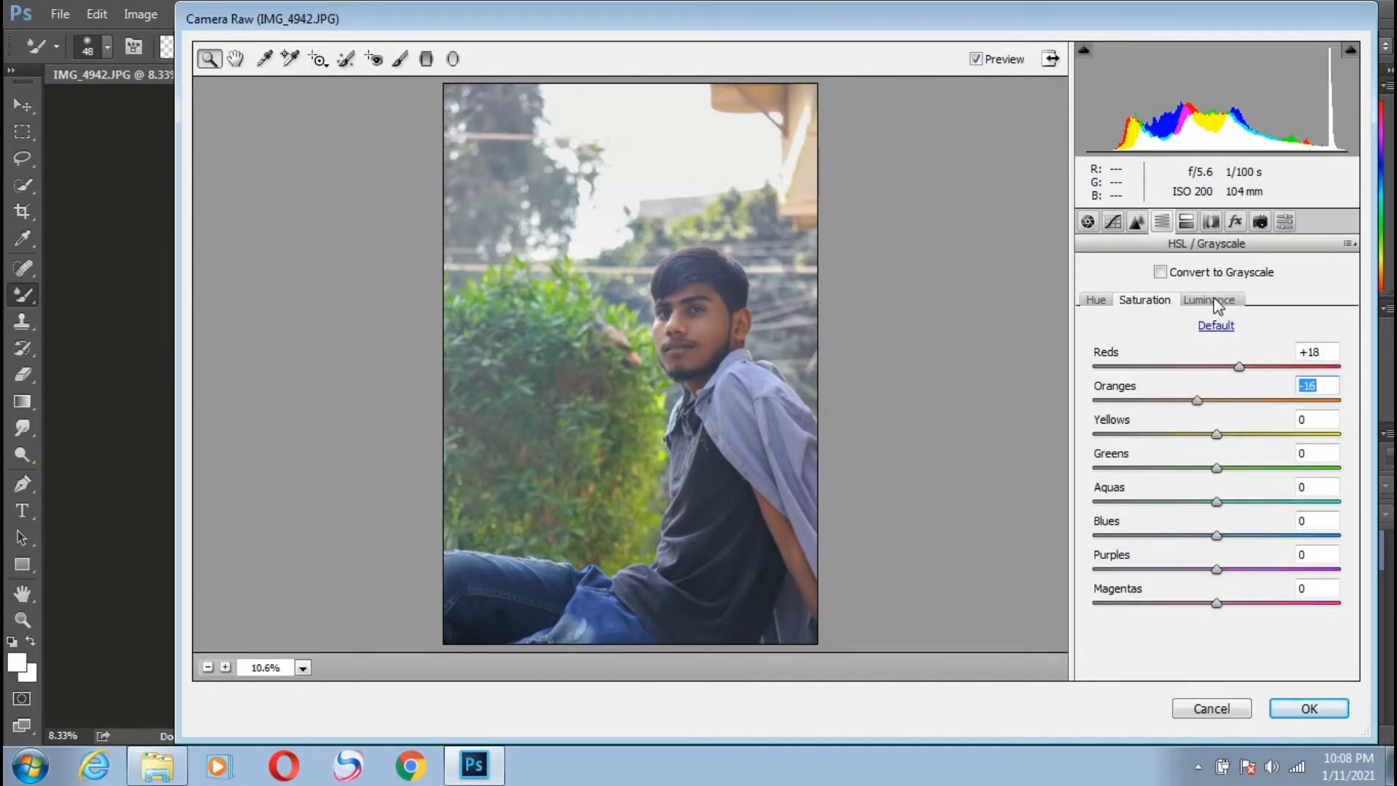
pyautogui.click(1201, 367)
pyautogui.click(1233, 367)
# Set the Oranges luminance to +38 and the Oranges saturation to -22, and test the Aquas saturation
pyautogui.click(1226, 301)
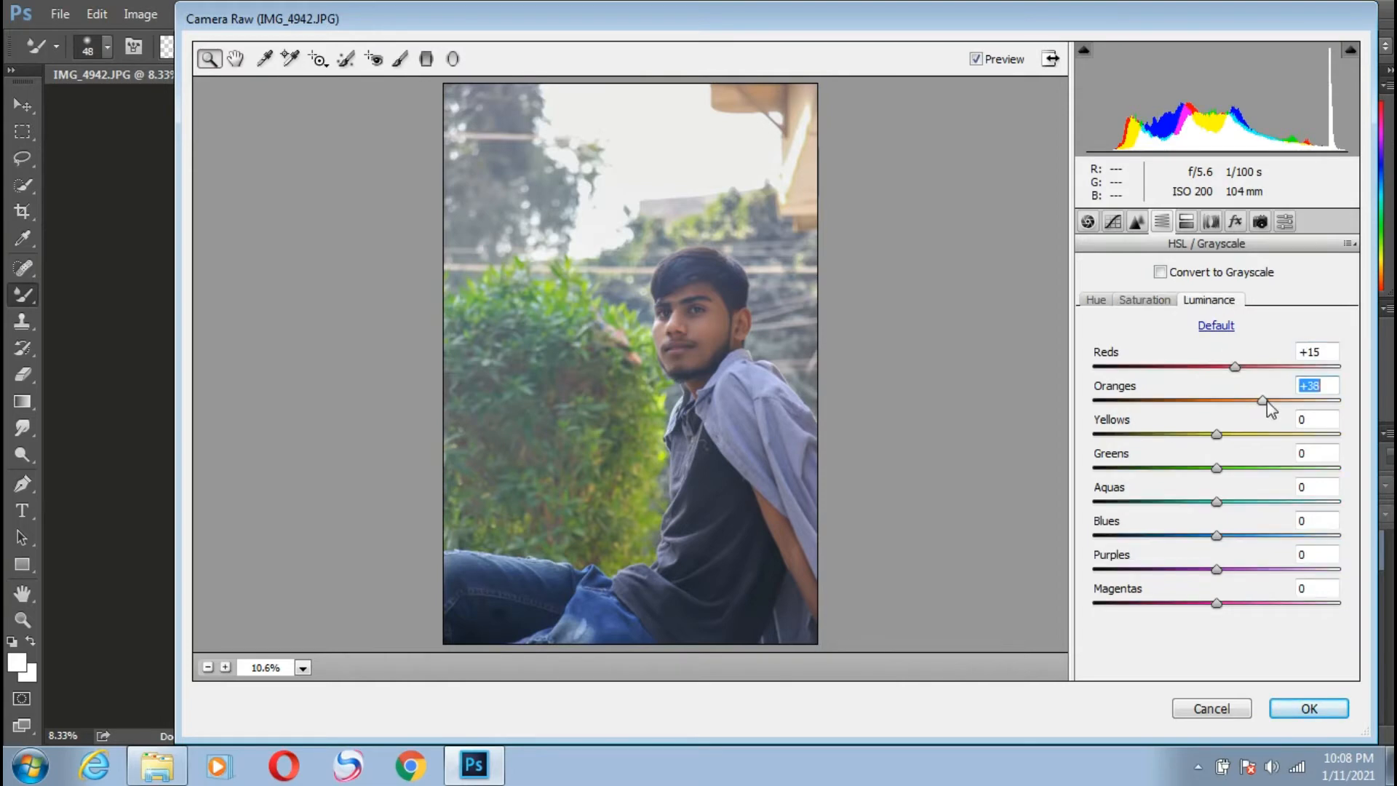
pyautogui.click(1168, 302)
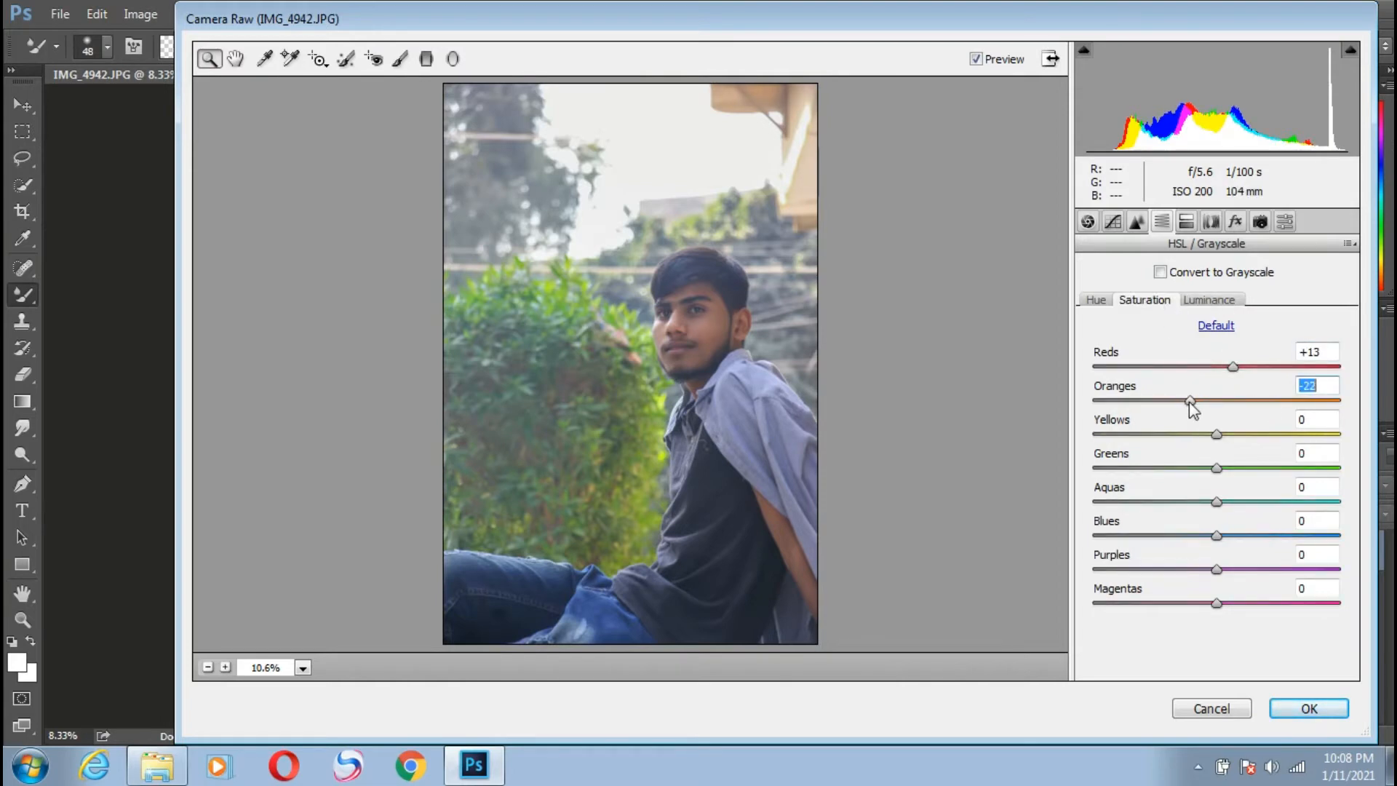
pyautogui.click(1199, 301)
pyautogui.click(1147, 301)
pyautogui.moveTo(1216, 501); pyautogui.dragTo(1342, 502)
pyautogui.click(1218, 502)
# Set the hue of Blues to -31 and Aquas to +4, apply the filter and compare it with the previous history state
pyautogui.click(1094, 301)
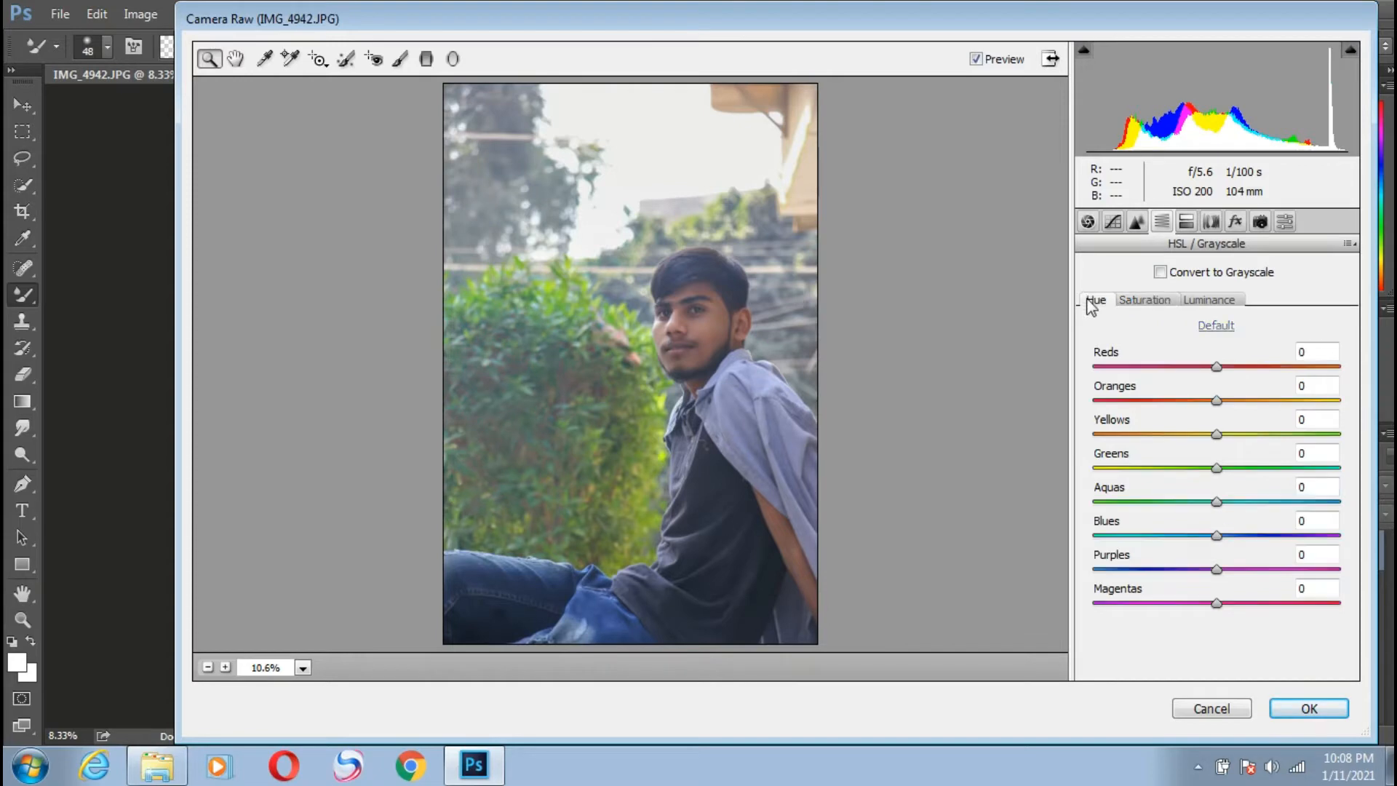
pyautogui.moveTo(1204, 535); pyautogui.dragTo(1239, 510)
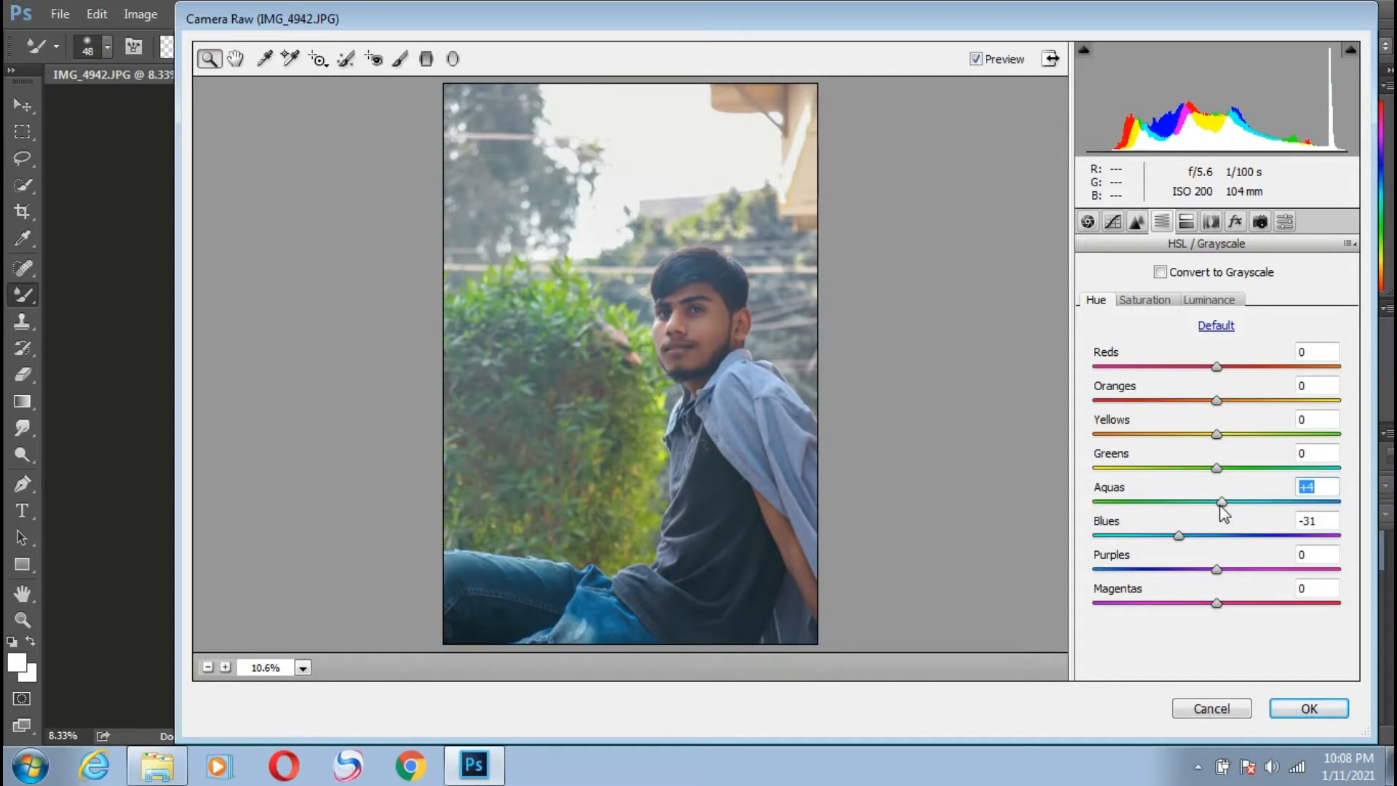
pyautogui.click(1308, 705)
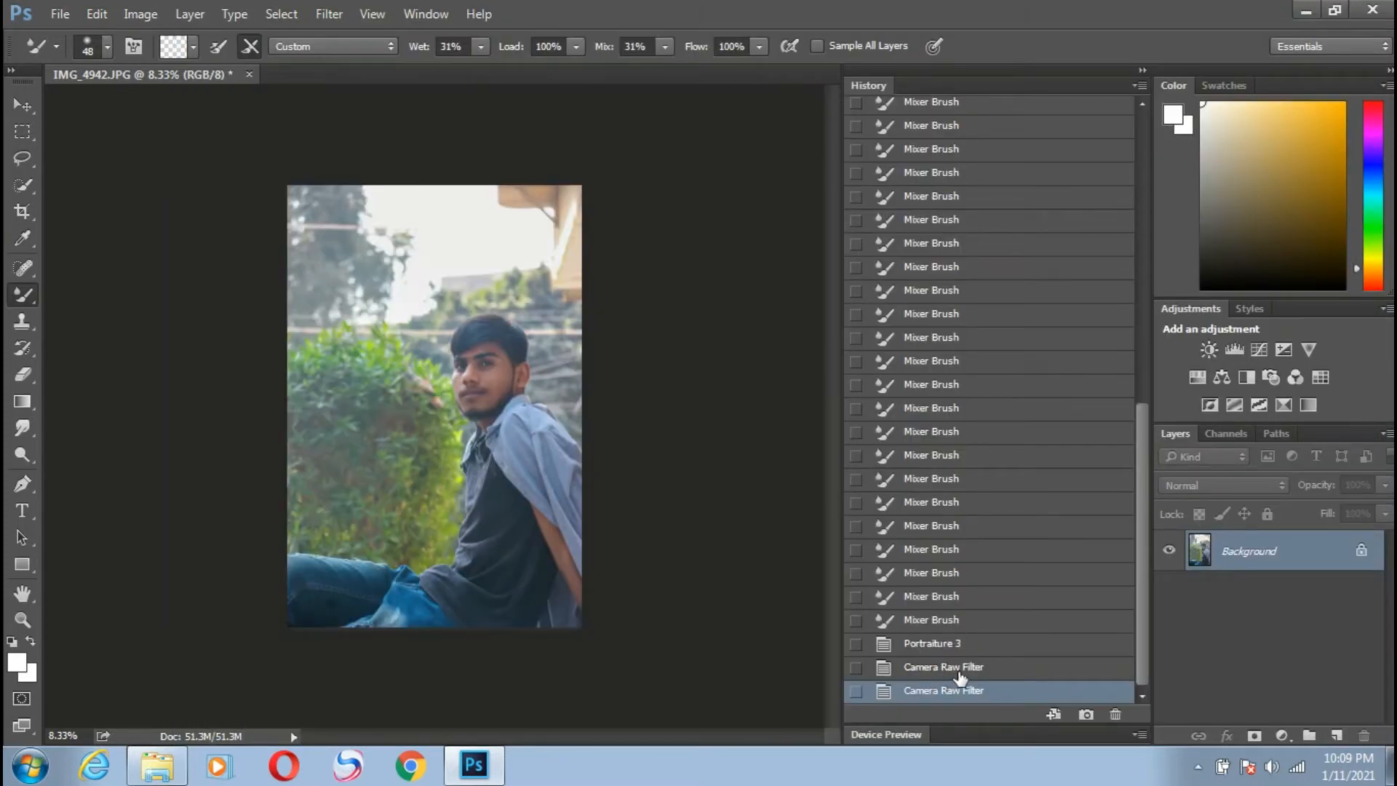
pyautogui.click(960, 678)
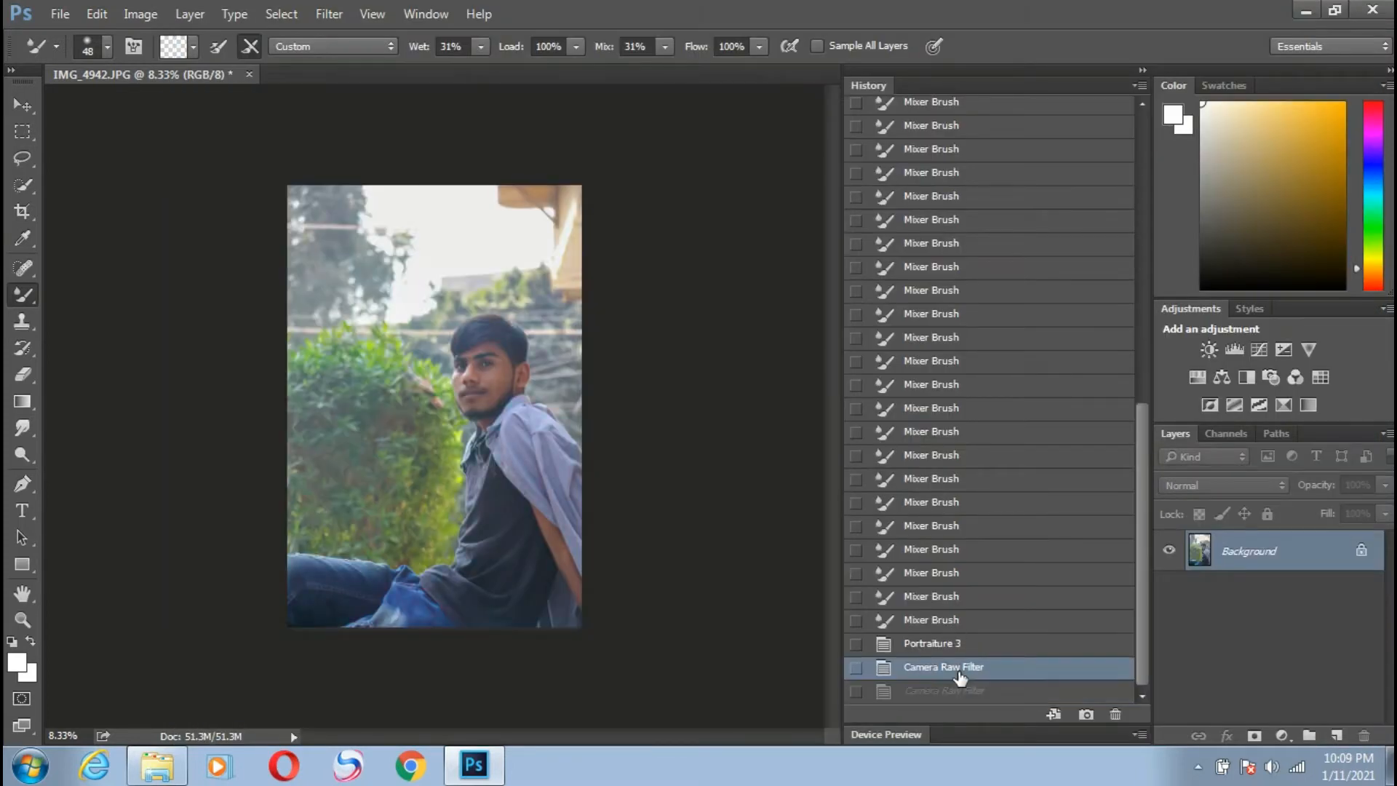
pyautogui.click(957, 695)
# Load the settings file brown boys editz.xmp from the Music library into a new Camera Raw filter and apply it
pyautogui.click(329, 14)
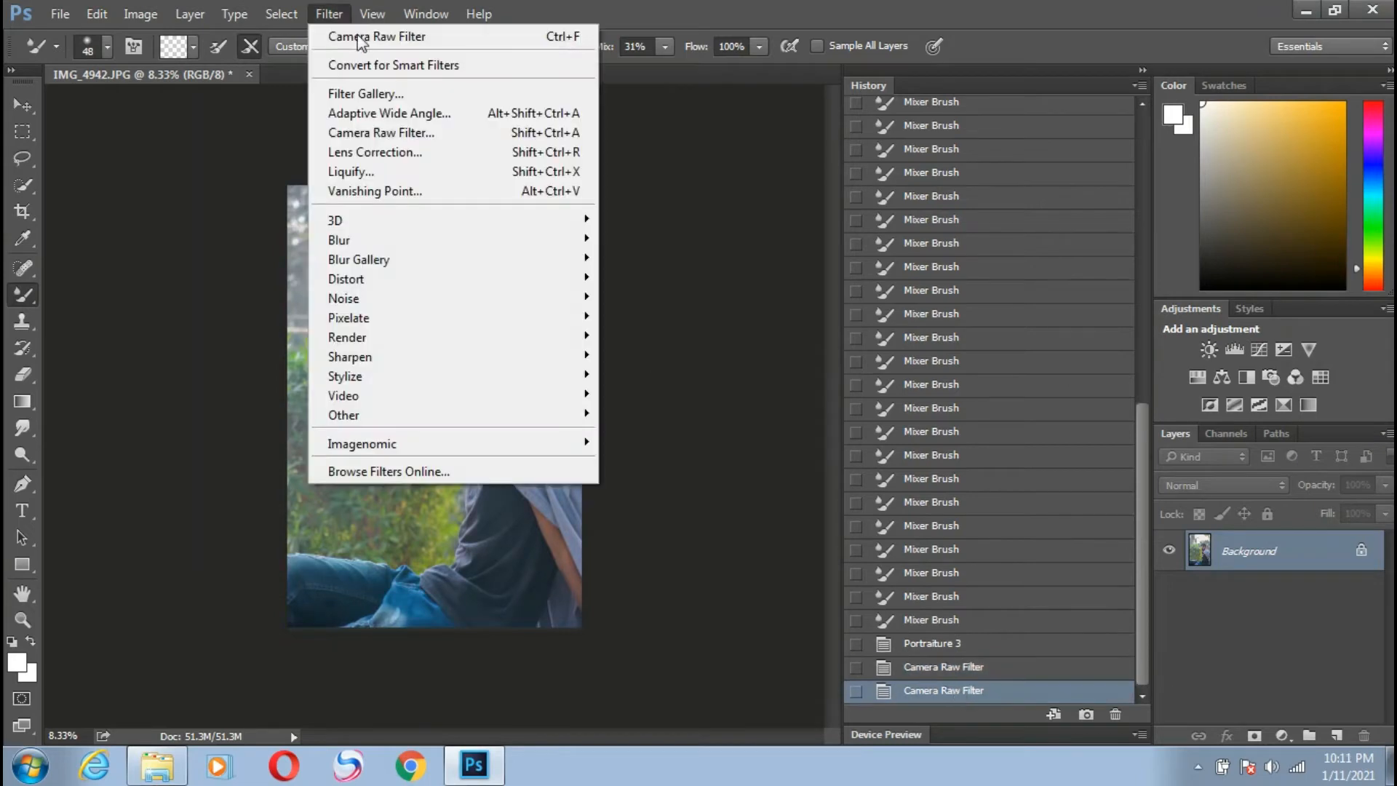
pyautogui.click(410, 132)
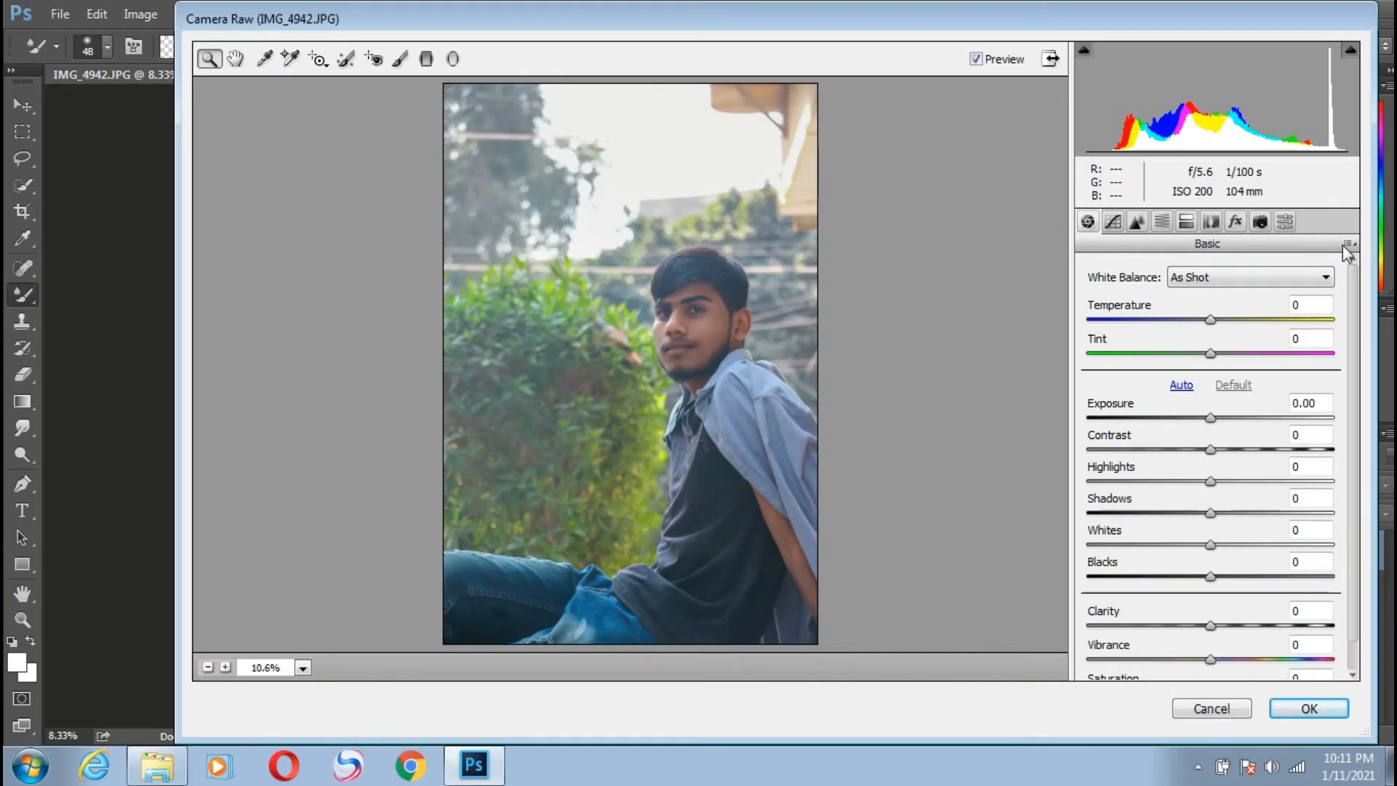
pyautogui.click(1347, 244)
pyautogui.click(1272, 452)
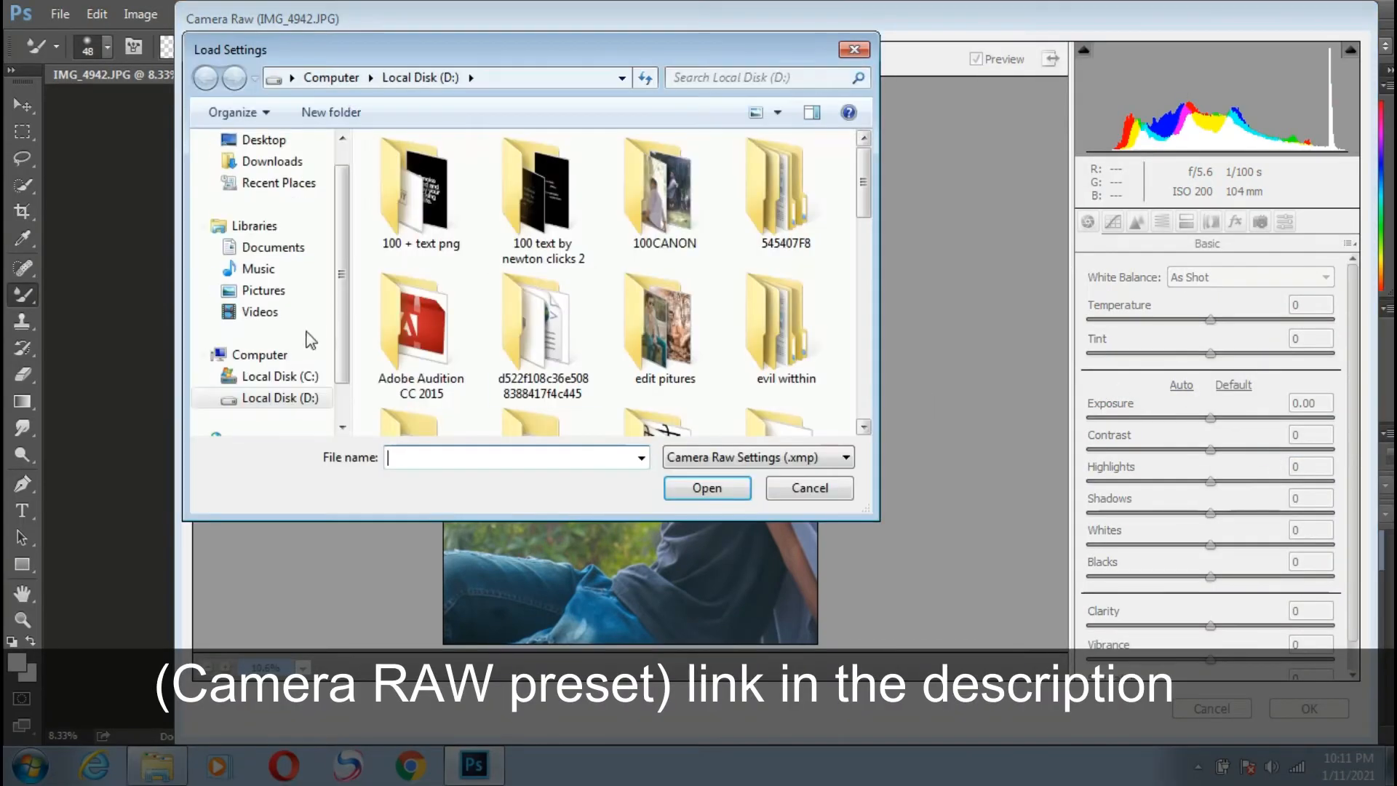
pyautogui.click(275, 275)
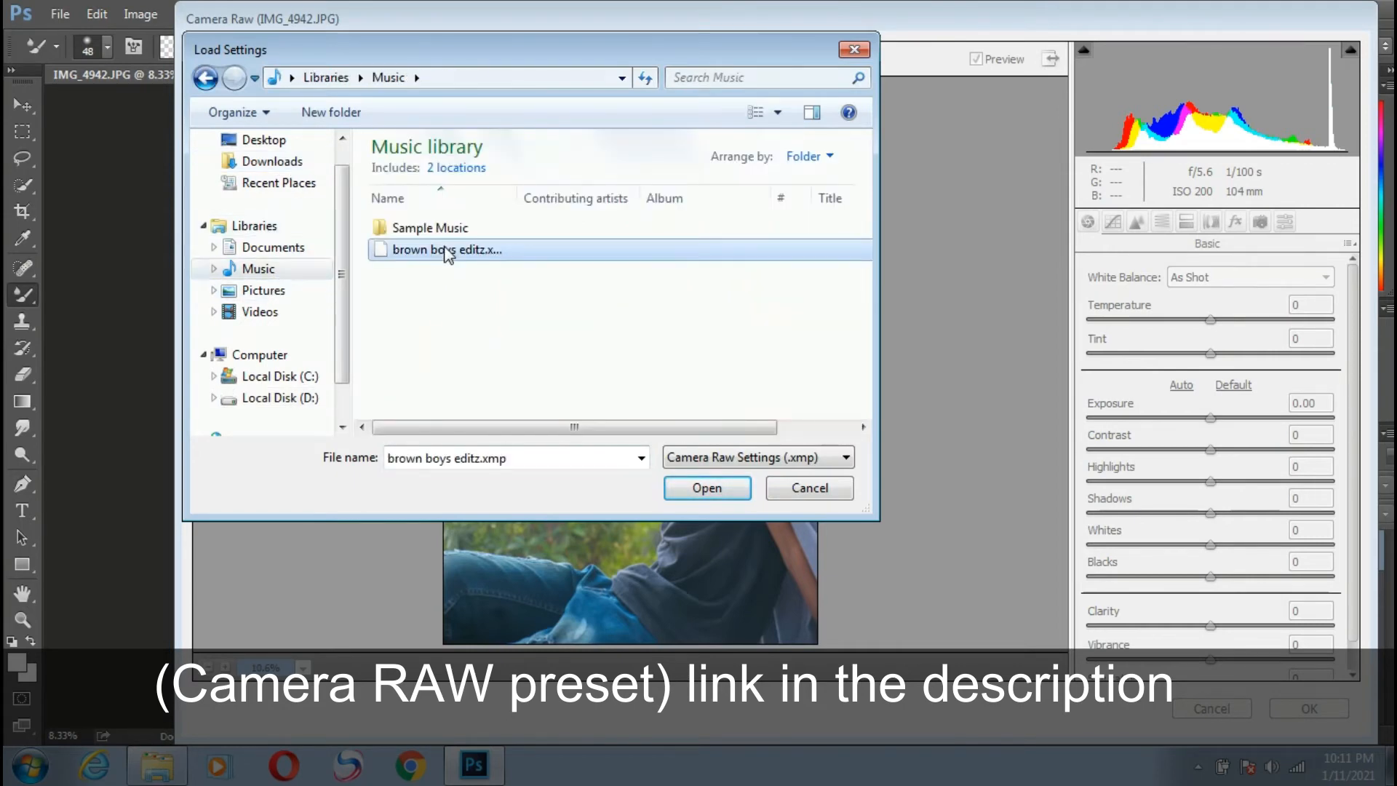
pyautogui.click(711, 490)
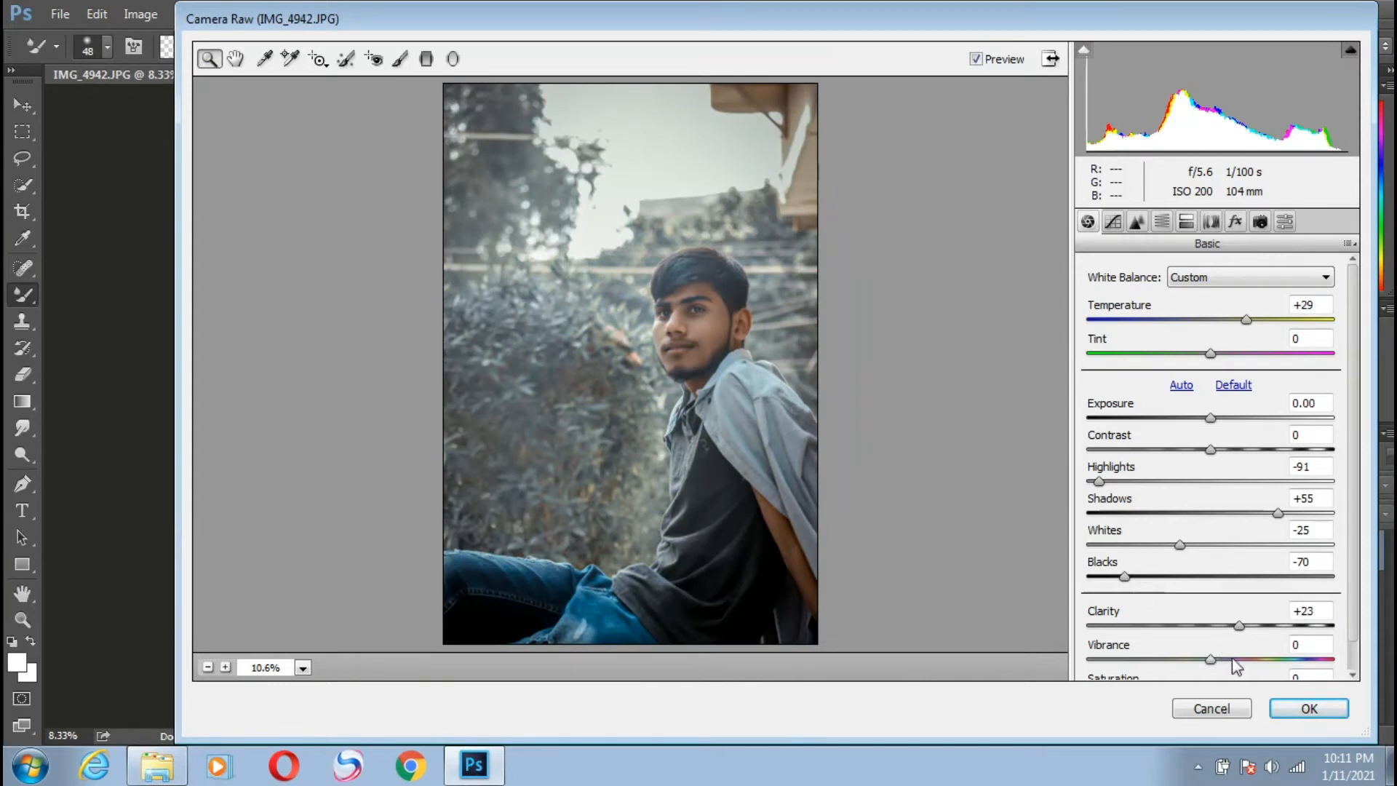
pyautogui.click(1299, 709)
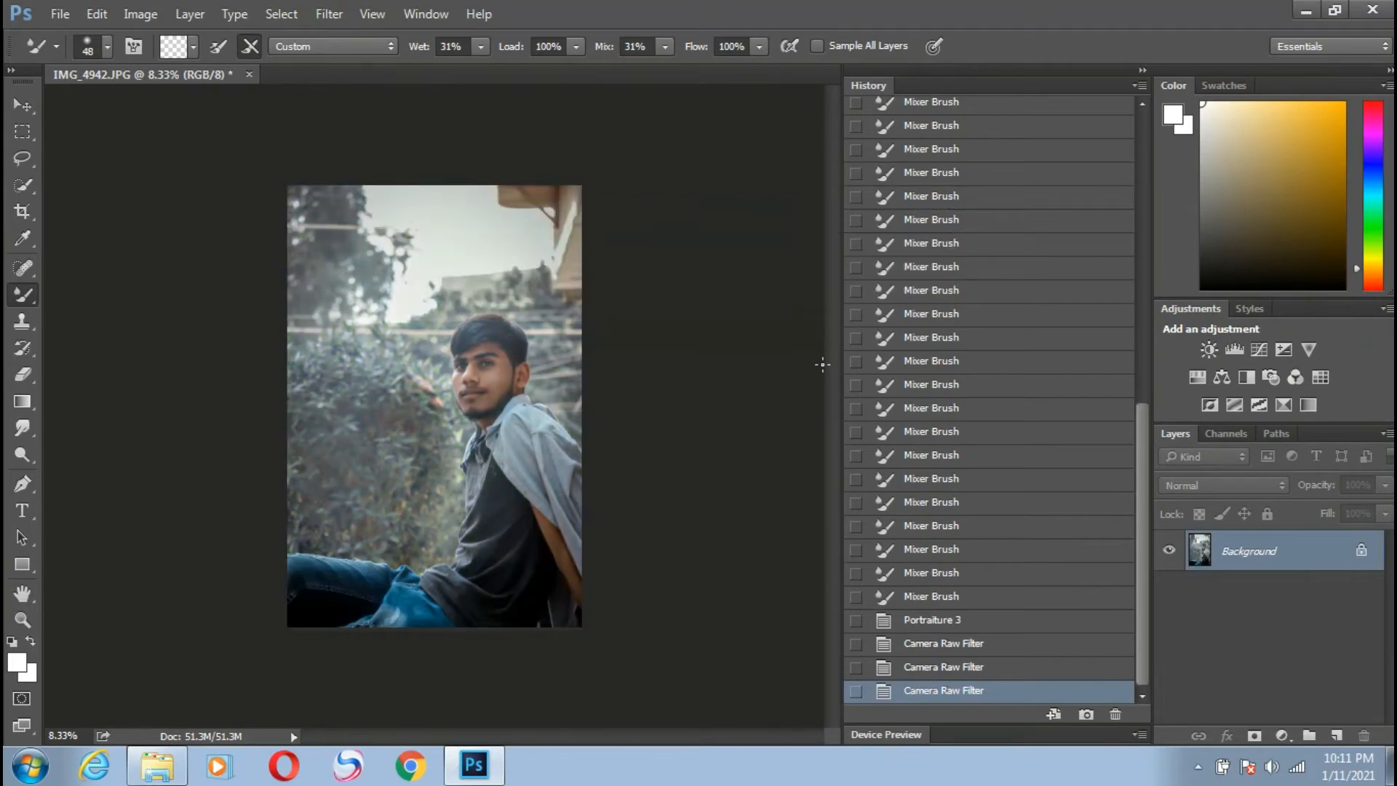
# Inspect the graded face up close and duplicate the Background layer as Background copy
pyautogui.hotkey('ctrl', '+')
pyautogui.hotkey('ctrl', '+')
pyautogui.hotkey('ctrl', '+')
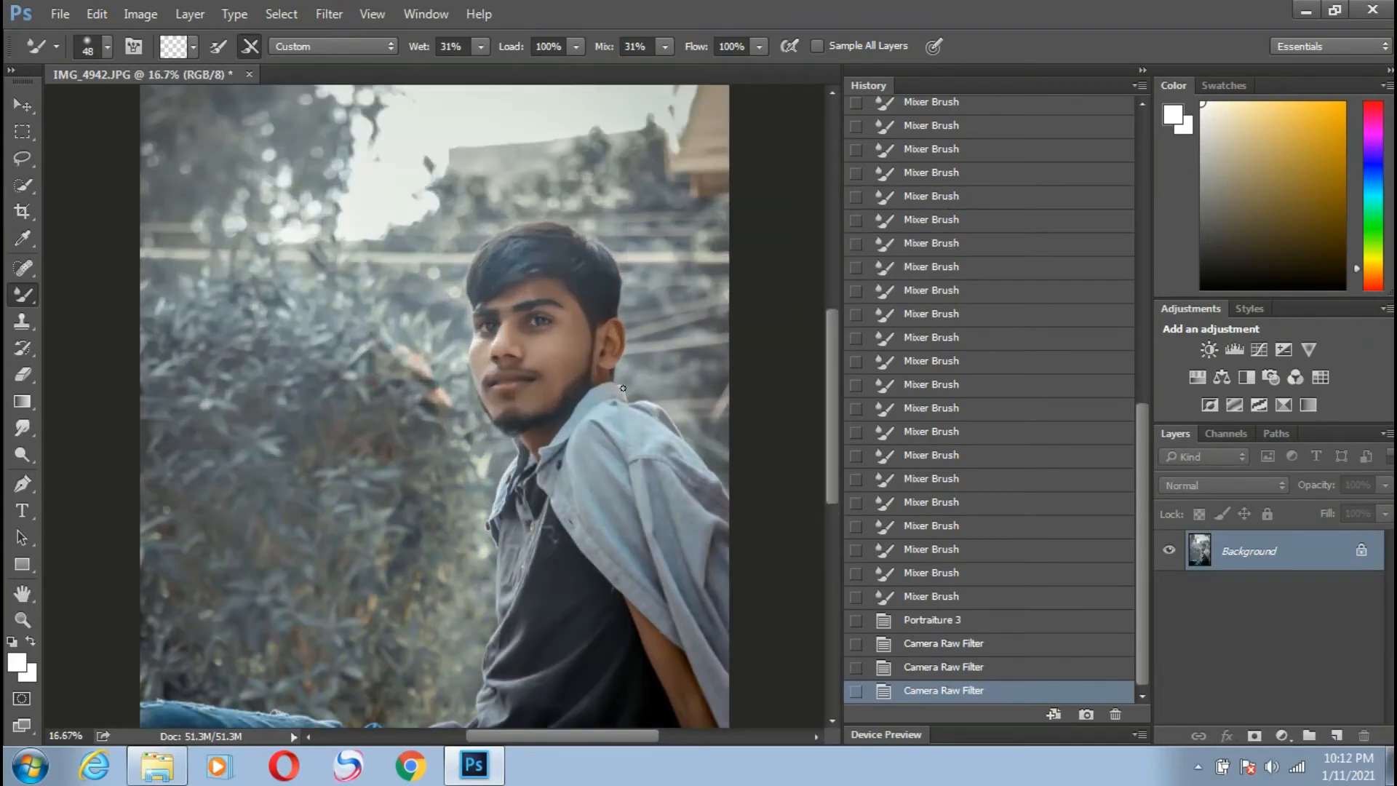
pyautogui.hotkey('ctrl', '+')
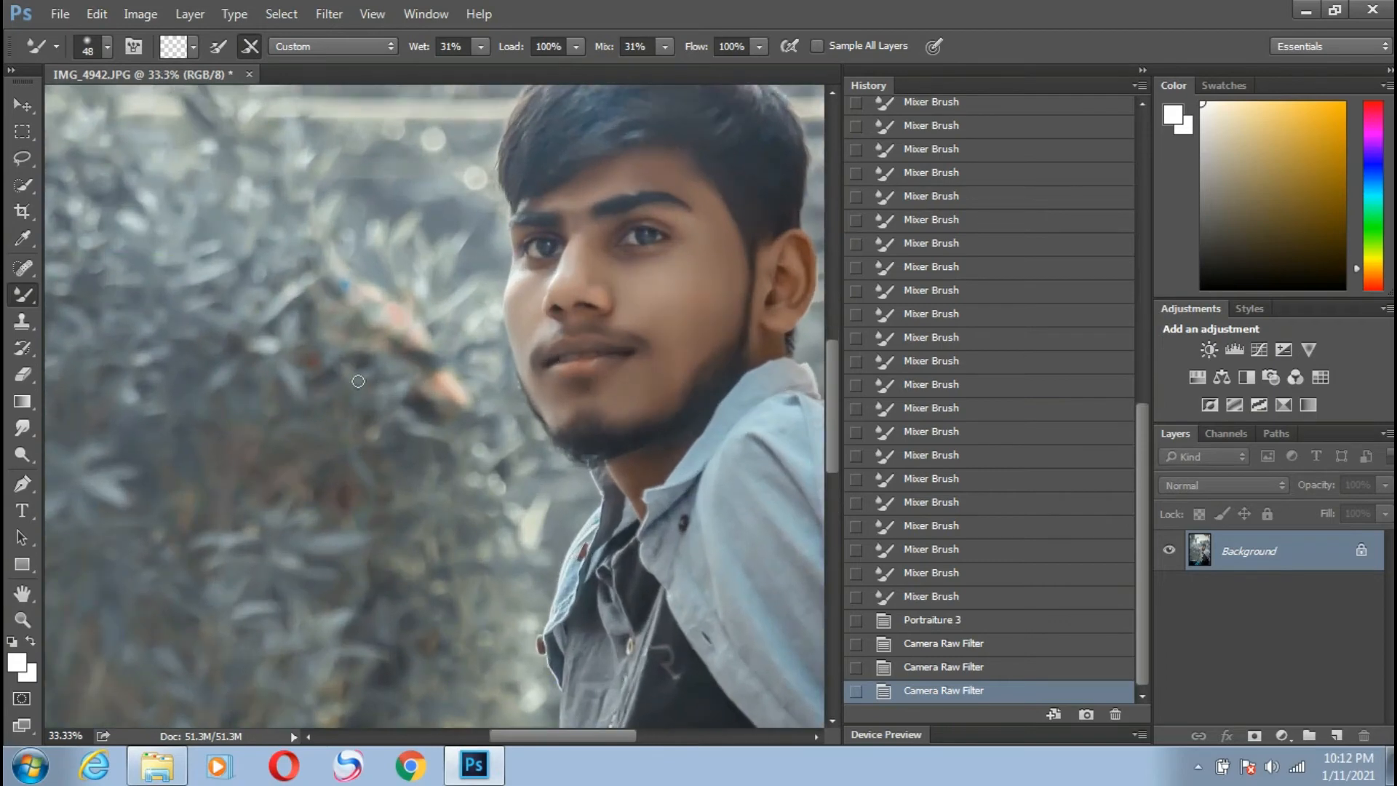
pyautogui.rightClick(1270, 560)
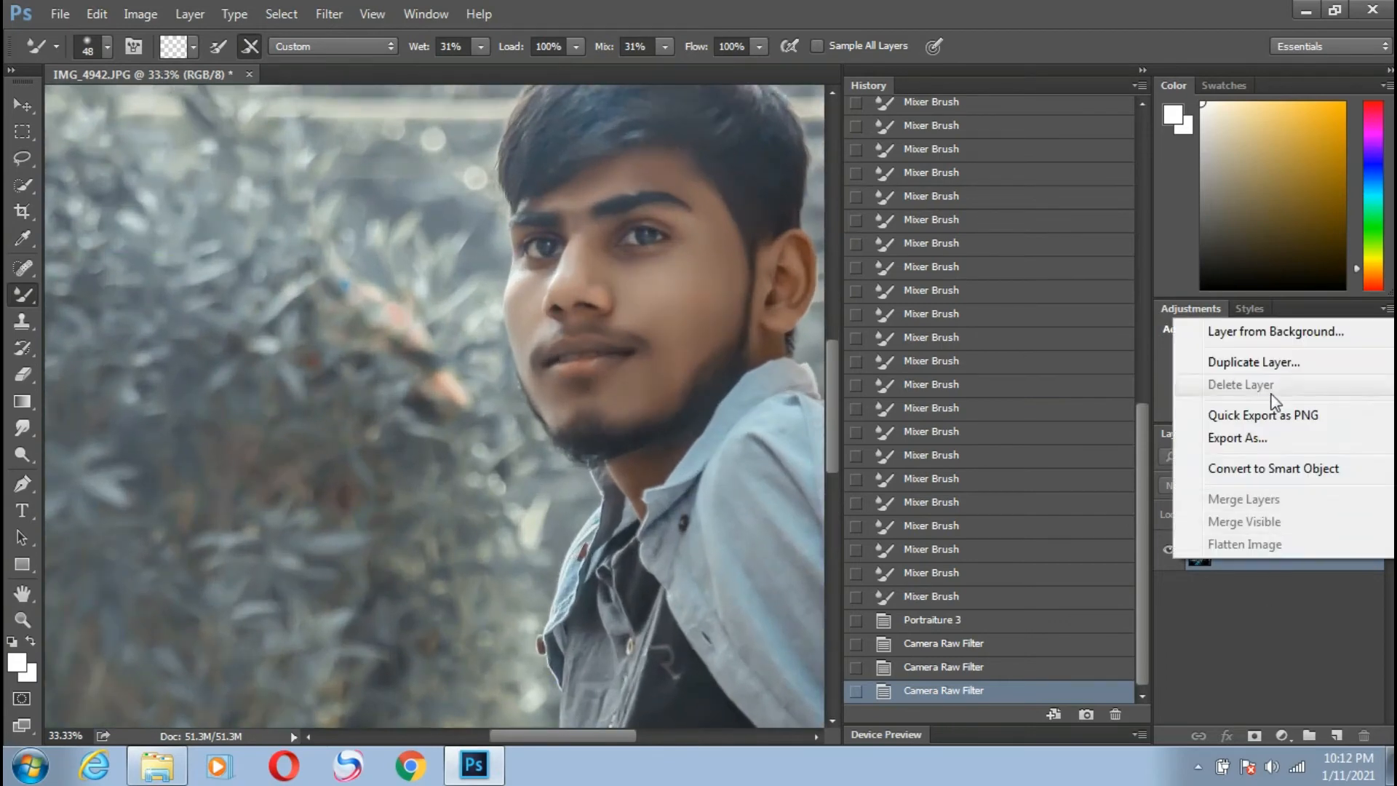
pyautogui.click(1259, 367)
pyautogui.click(1005, 274)
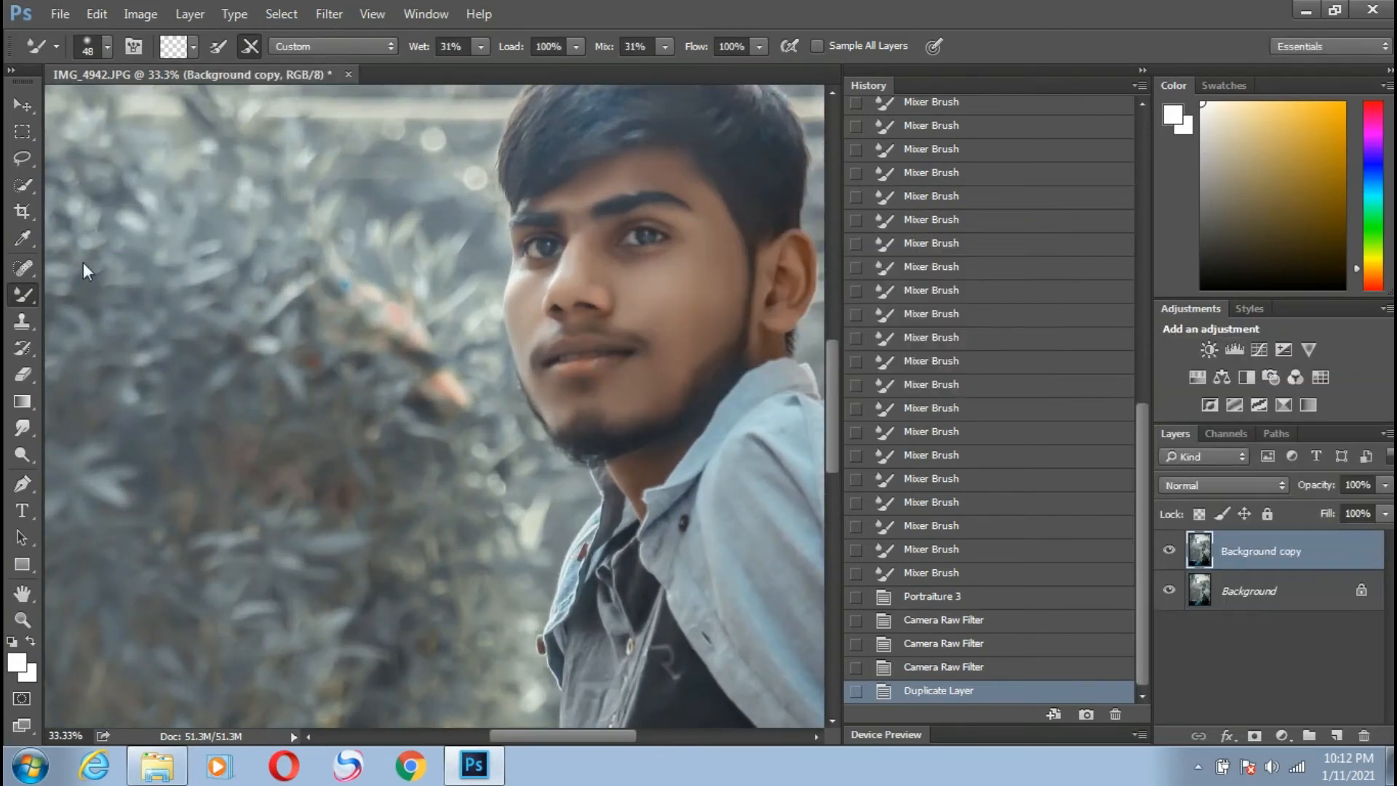
# Select the Dodge tool for the Shadows range with a 182 px brush and 11% exposure
pyautogui.click(25, 454)
pyautogui.click(107, 46)
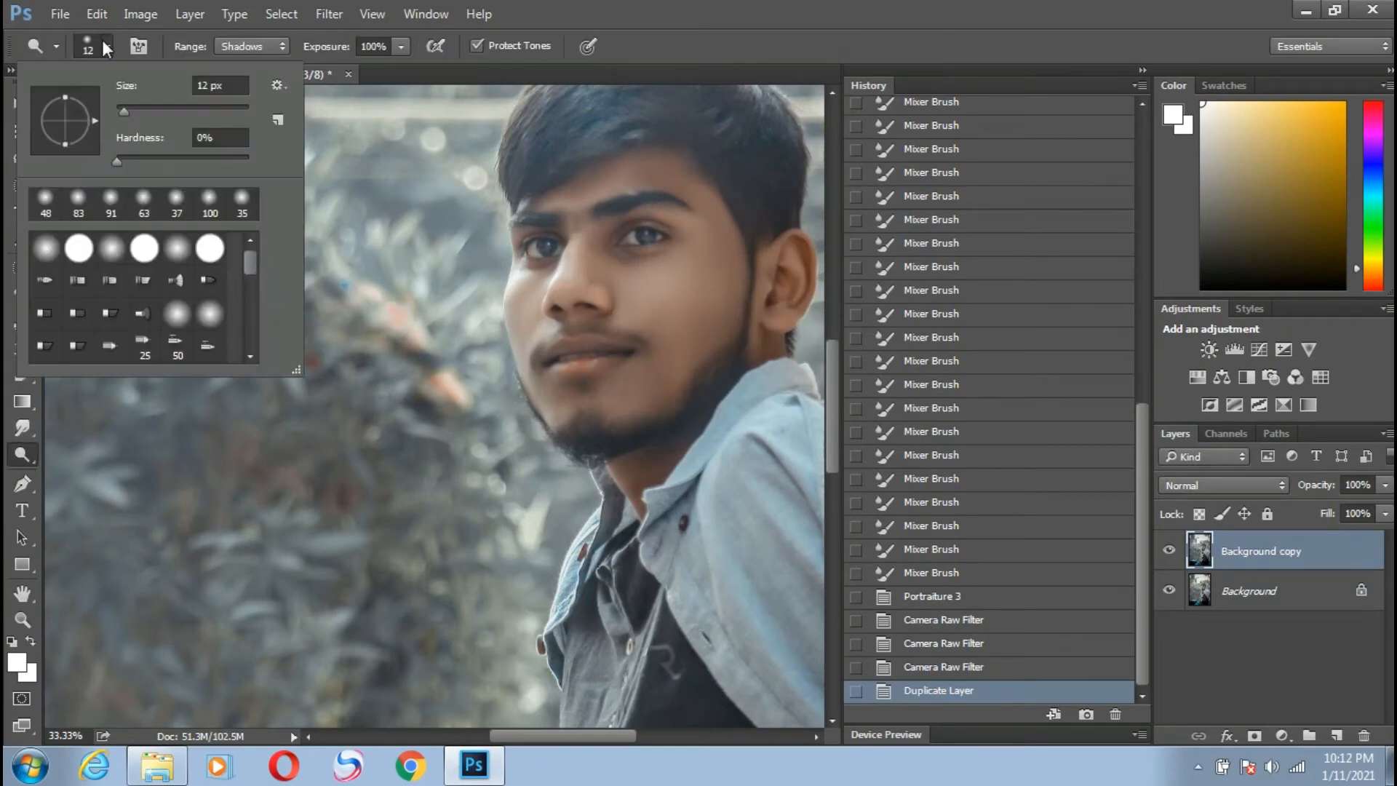
pyautogui.moveTo(151, 108); pyautogui.dragTo(214, 114)
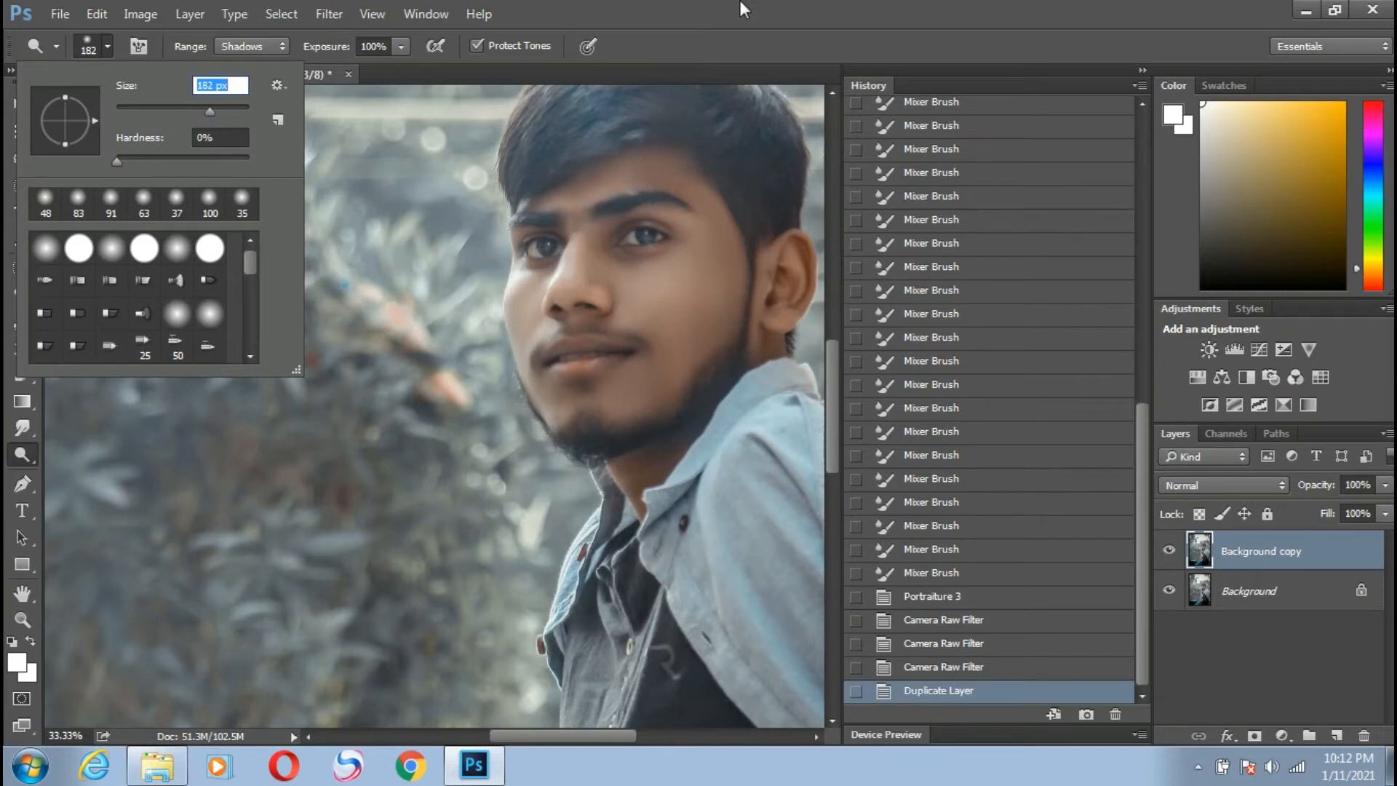
pyautogui.click(400, 46)
pyautogui.click(308, 67)
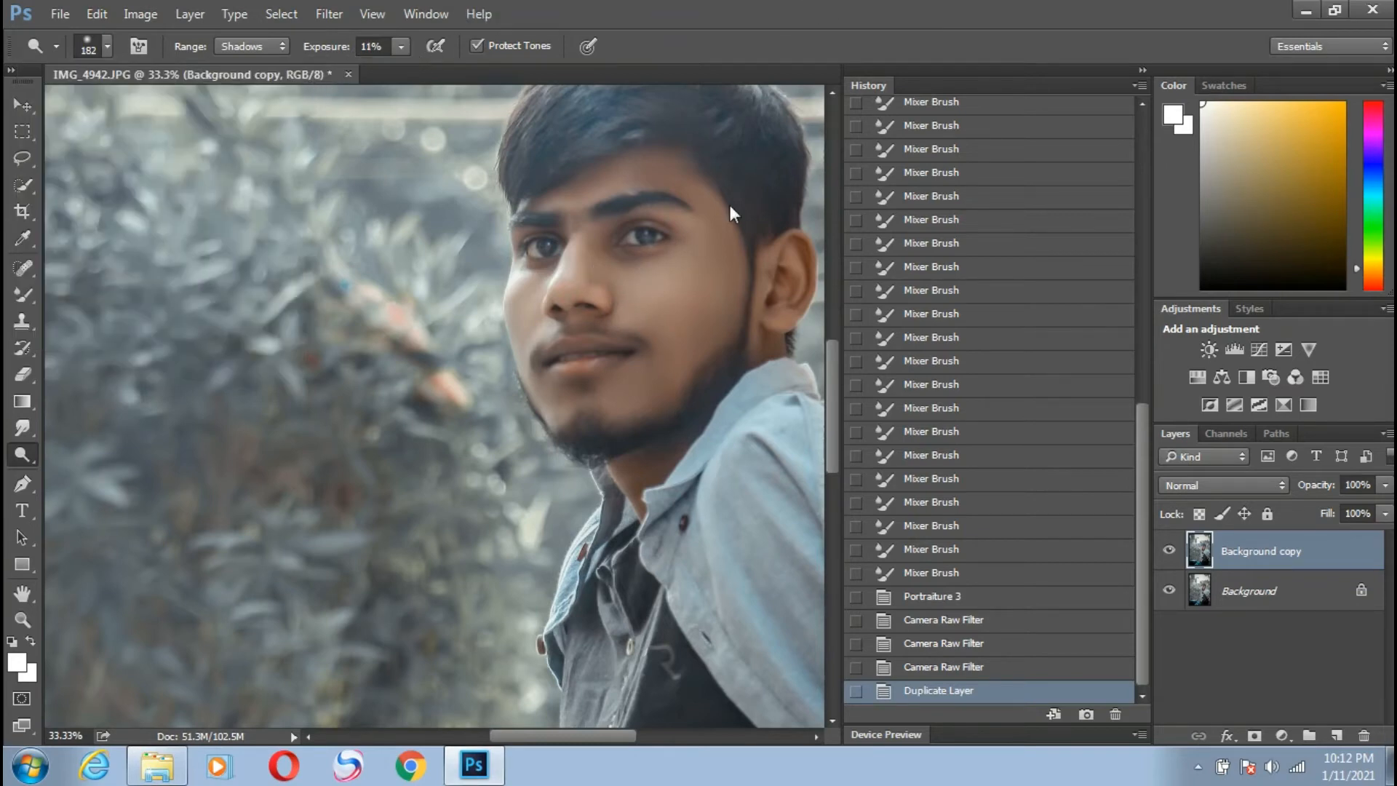
# Reduce the Dodge brush to 123 px and brighten the shadows on the forehead, cheek and temple
pyautogui.hotkey('ctrl', '+')
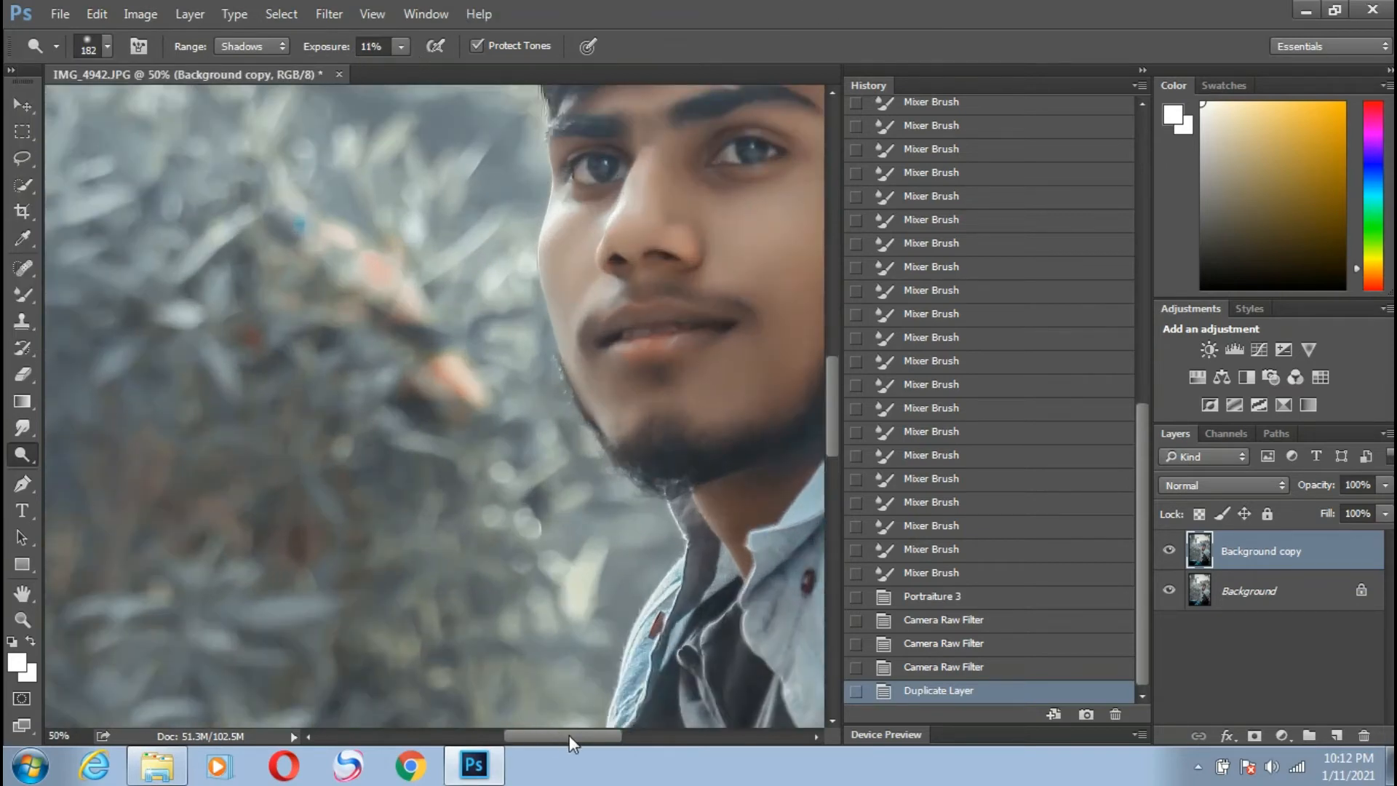
pyautogui.moveTo(569, 734); pyautogui.dragTo(585, 735)
pyautogui.moveTo(836, 382); pyautogui.dragTo(836, 347)
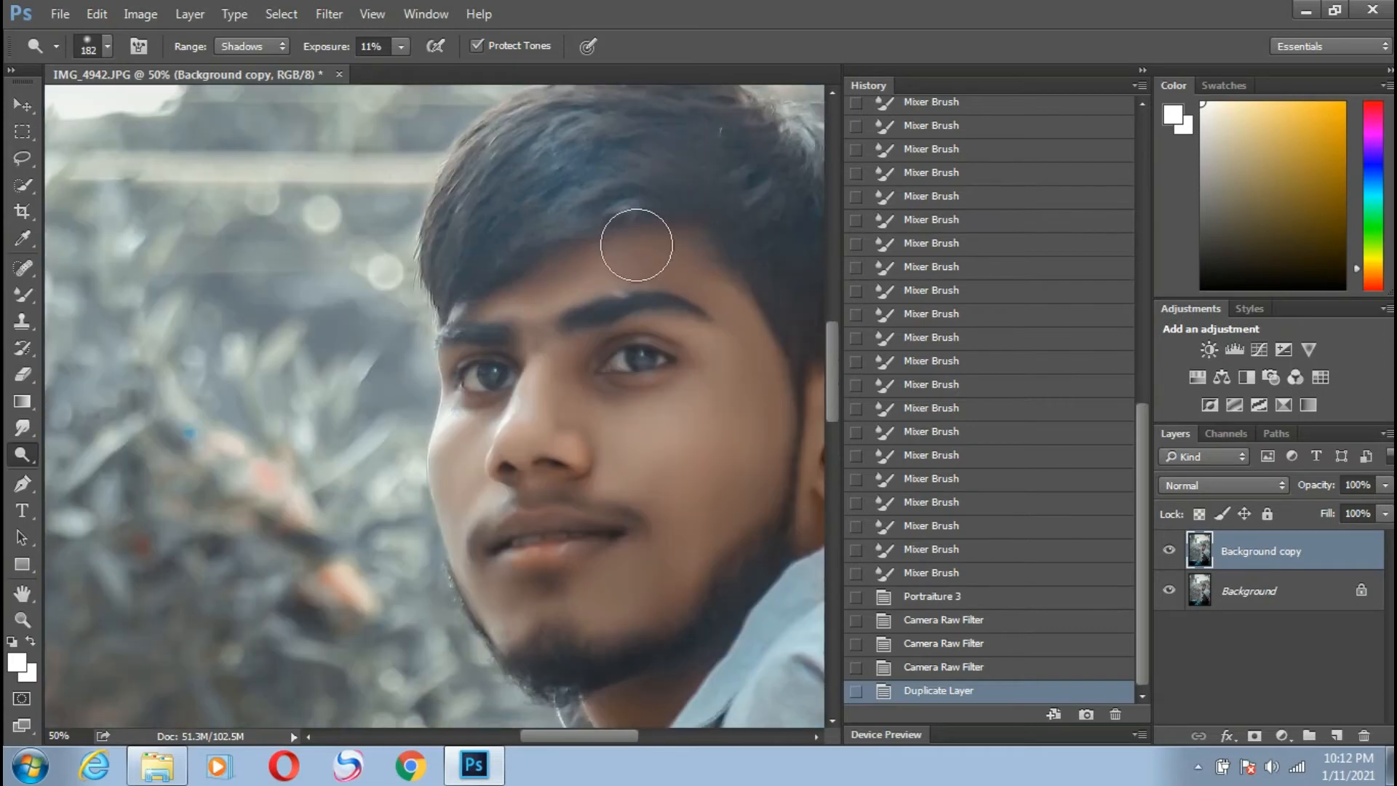
pyautogui.click(107, 46)
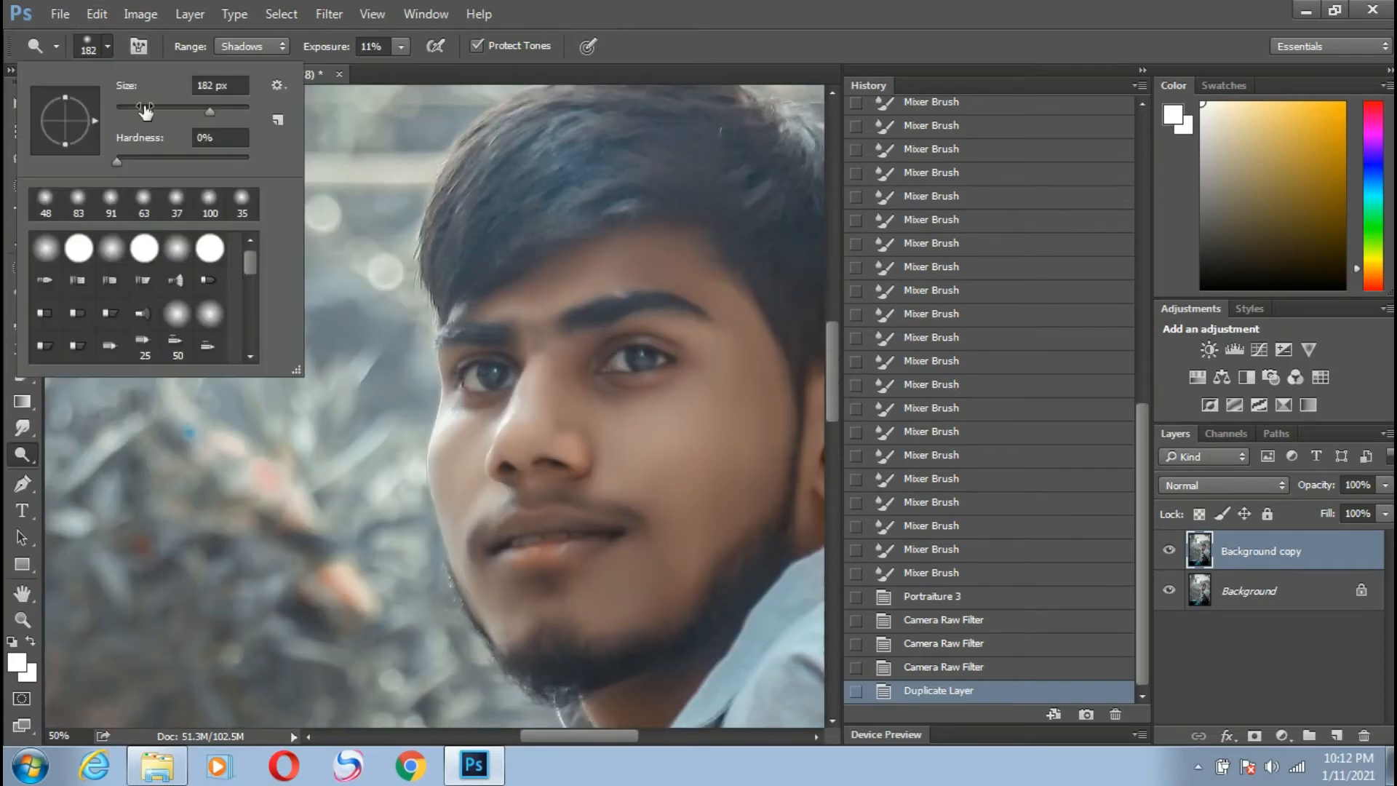
pyautogui.click(194, 112)
pyautogui.click(558, 6)
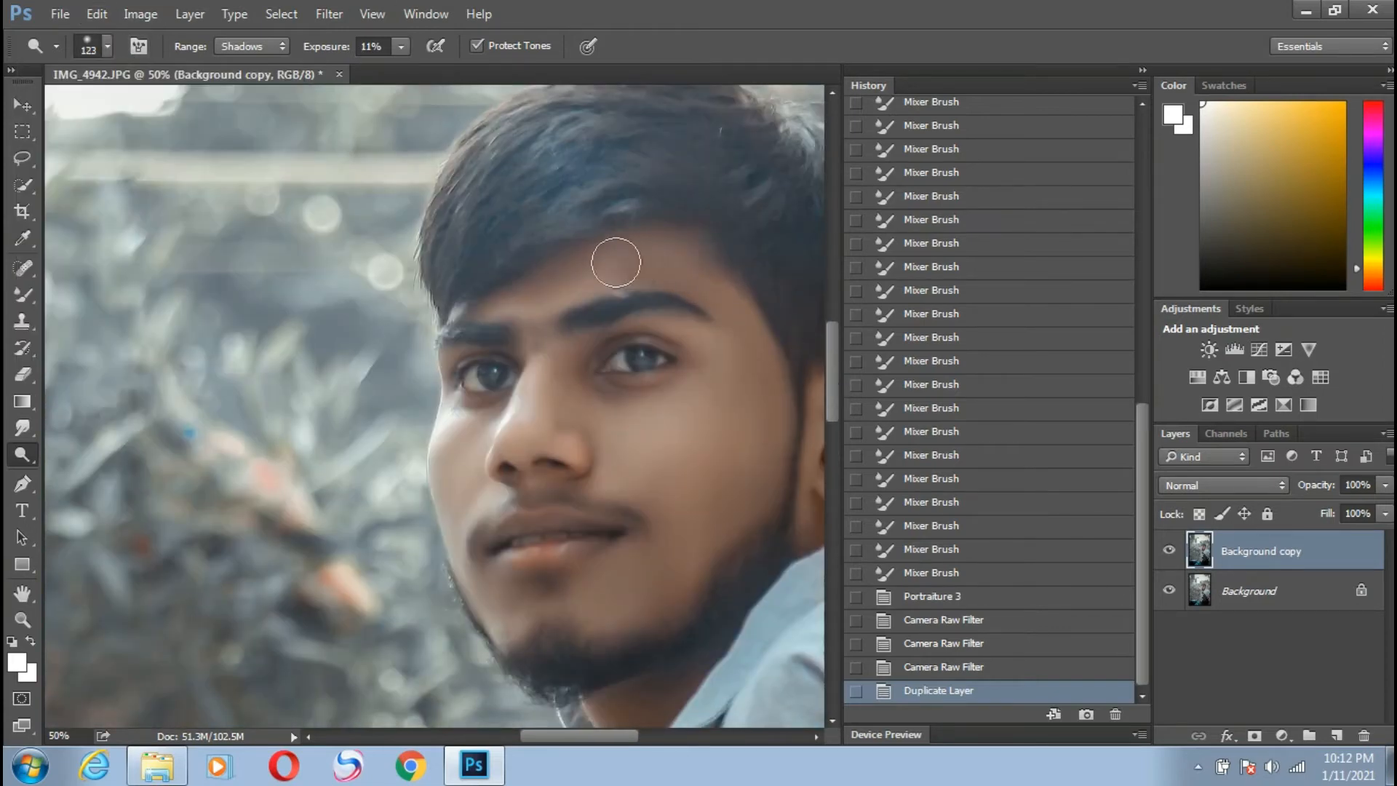
pyautogui.moveTo(616, 262); pyautogui.dragTo(528, 278)
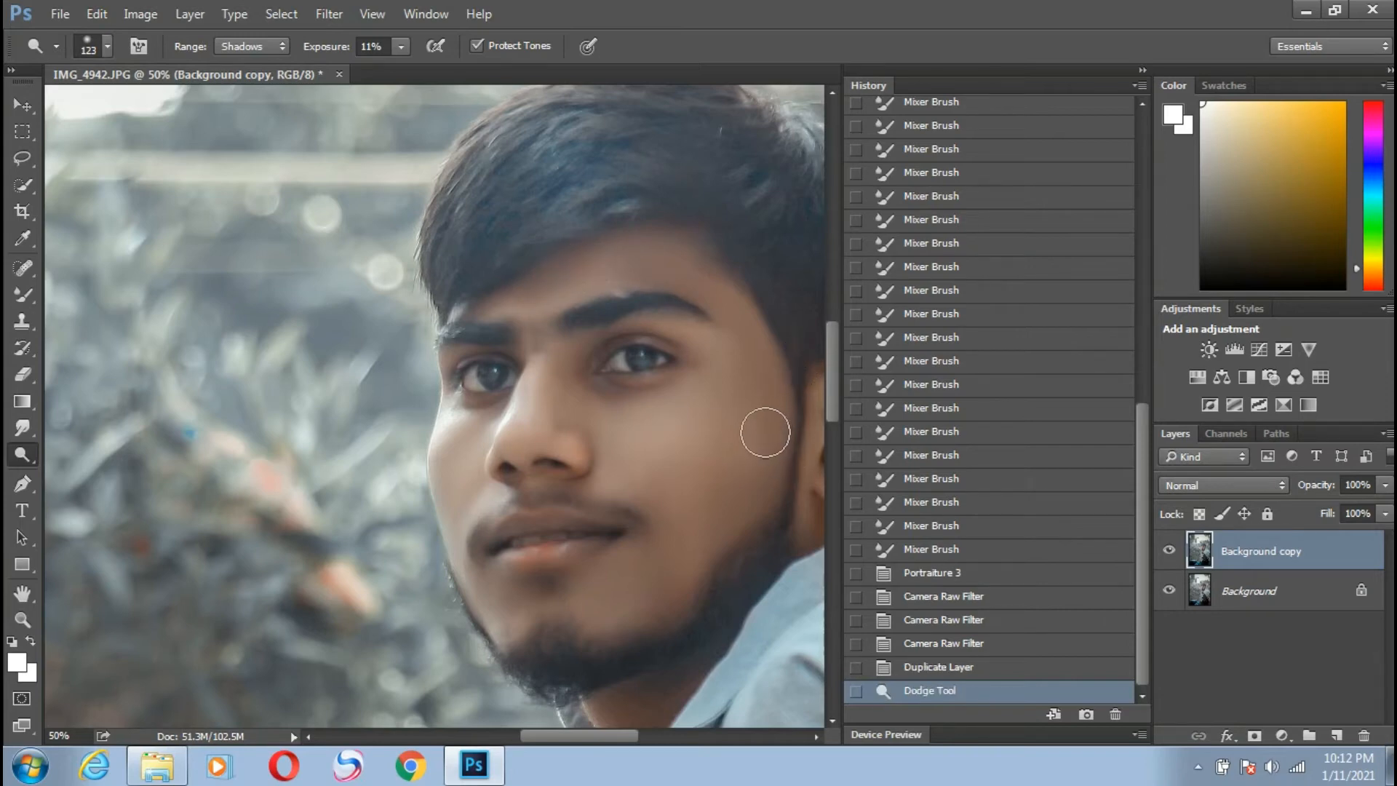
pyautogui.moveTo(765, 433)
pyautogui.mouseDown()
pyautogui.moveTo(741, 496)
pyautogui.moveTo(668, 590)
pyautogui.mouseUp()
pyautogui.scroll(-1, 830, 382)
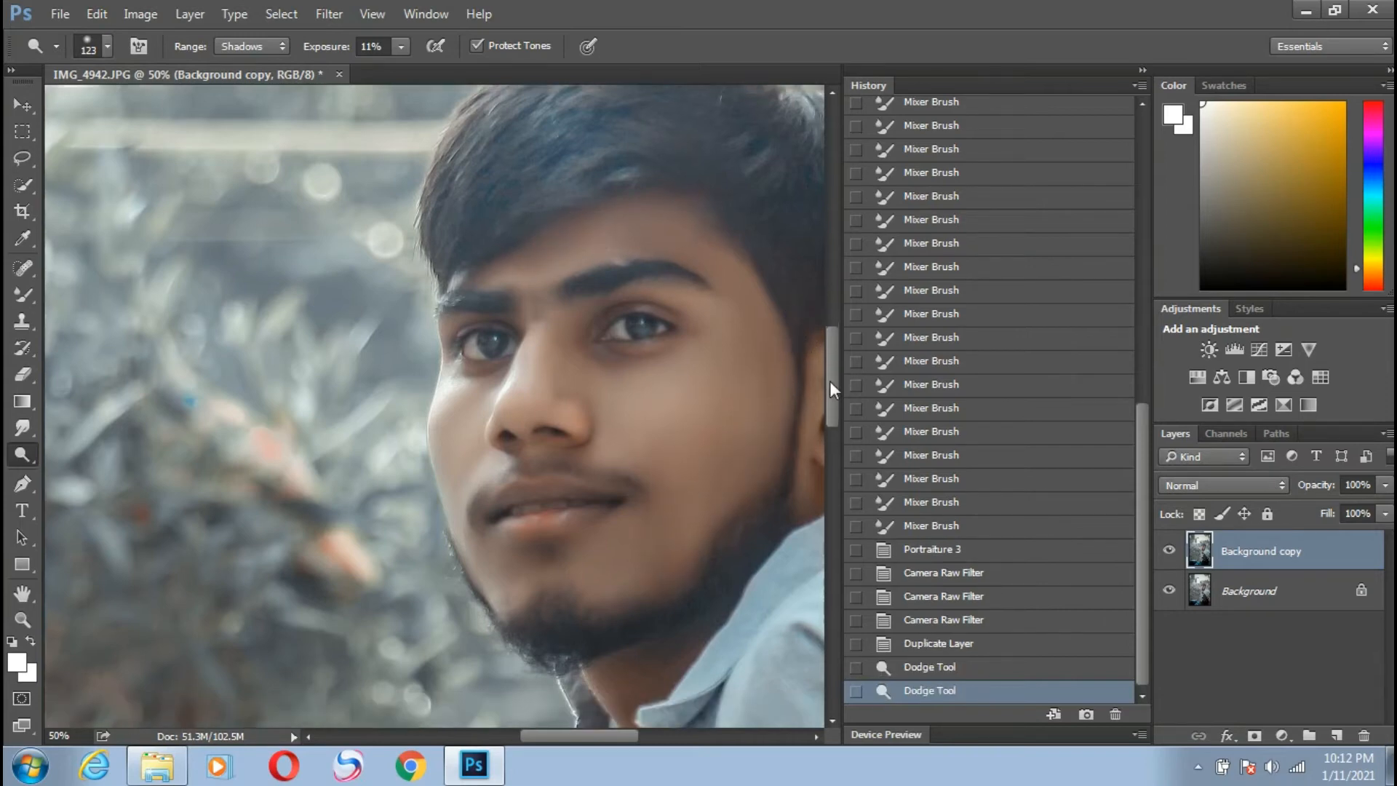
pyautogui.moveTo(829, 381); pyautogui.dragTo(829, 383)
pyautogui.moveTo(733, 270); pyautogui.dragTo(763, 345)
# Raise the Dodge exposure to 27% and brighten the shaded neck below the beard
pyautogui.scroll(-8, 832, 447)
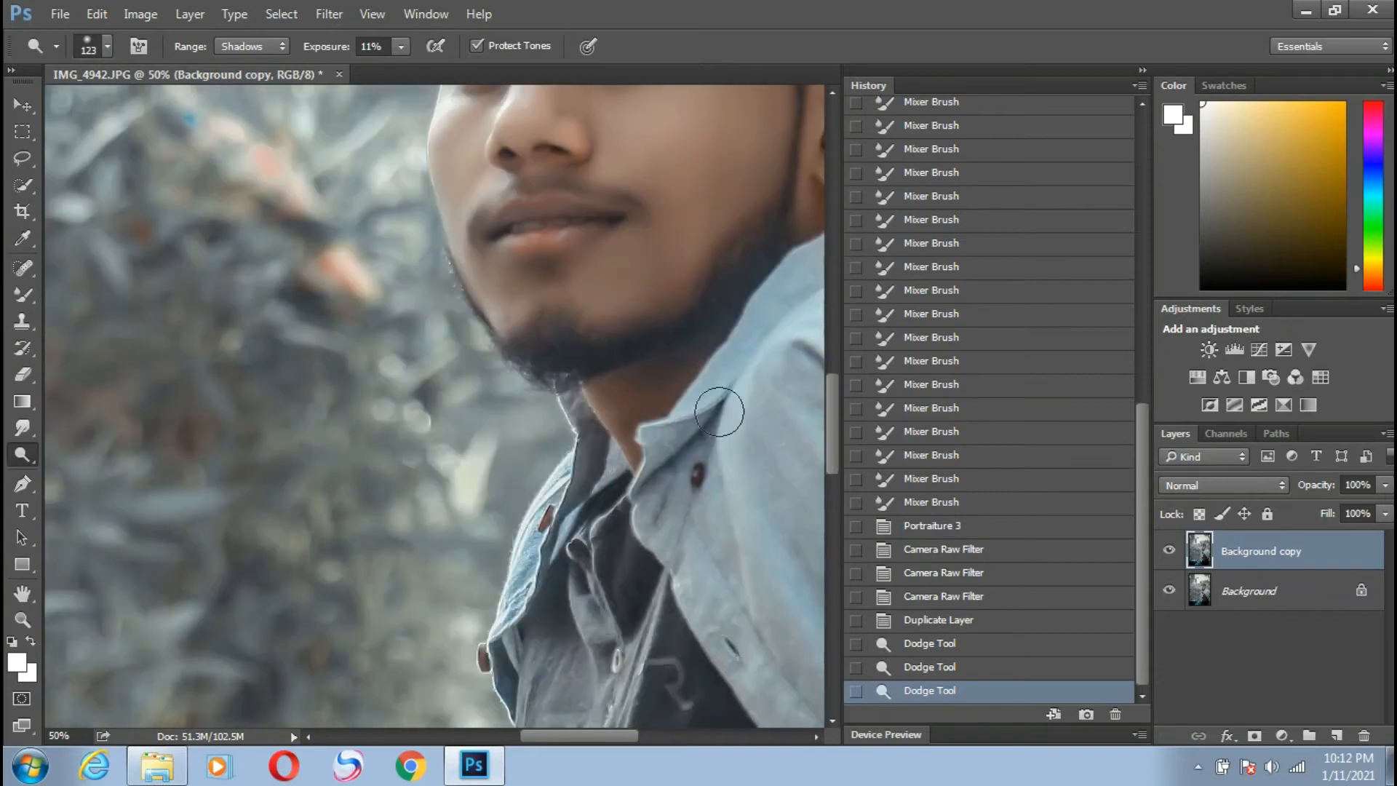
pyautogui.click(401, 46)
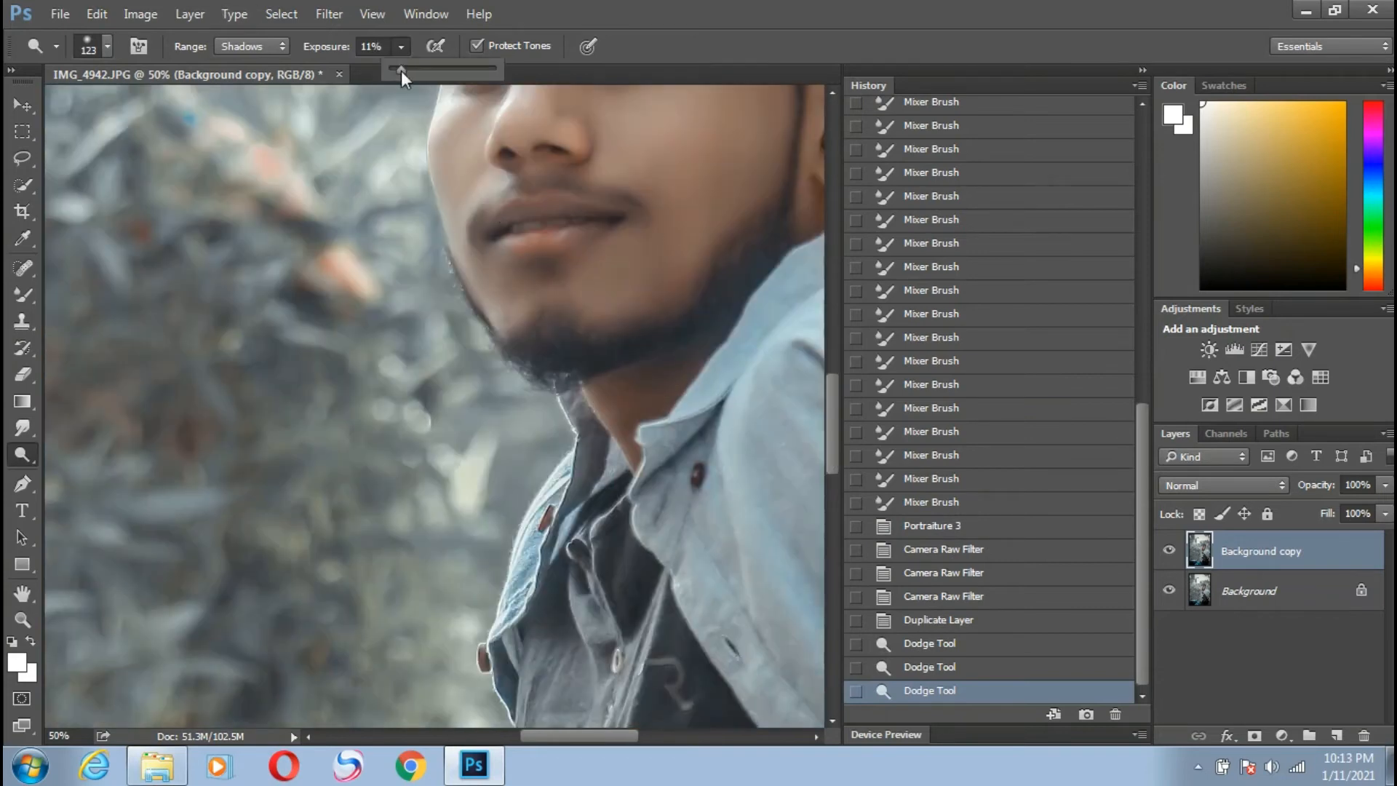
pyautogui.moveTo(401, 69); pyautogui.dragTo(418, 69)
pyautogui.moveTo(629, 418); pyautogui.dragTo(697, 385)
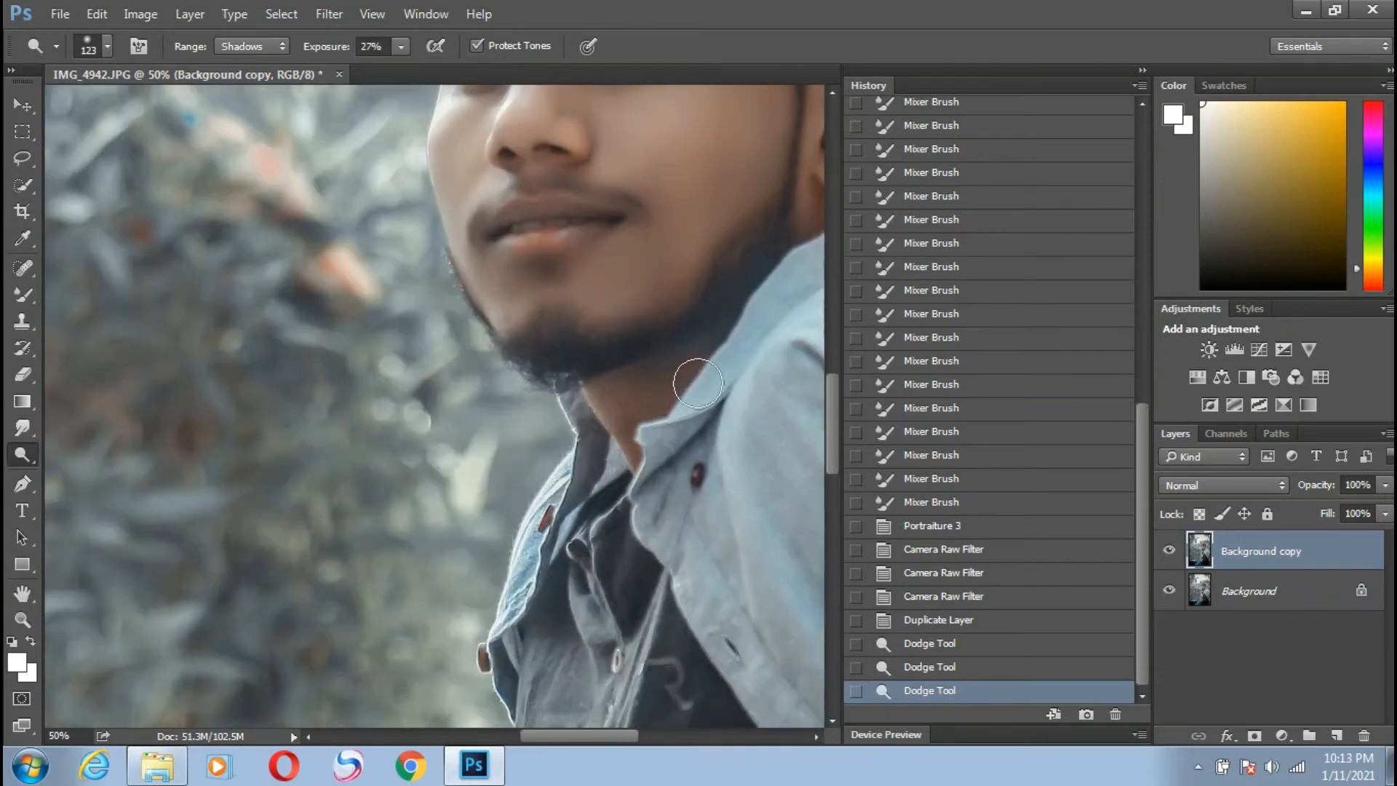
# Dodge the bare arm beside the dark shirt along its full visible length
pyautogui.moveTo(837, 425); pyautogui.dragTo(835, 566)
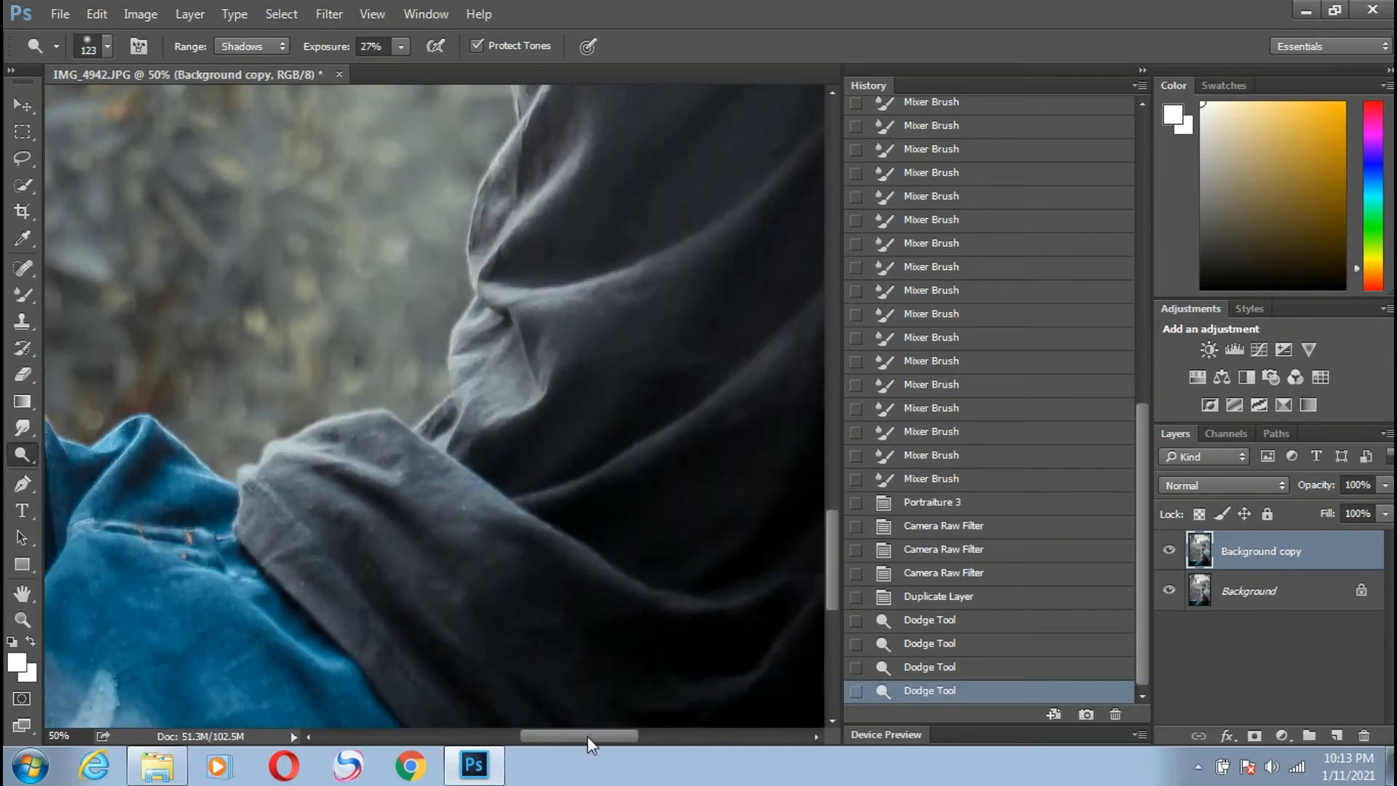
pyautogui.moveTo(587, 736); pyautogui.dragTo(675, 736)
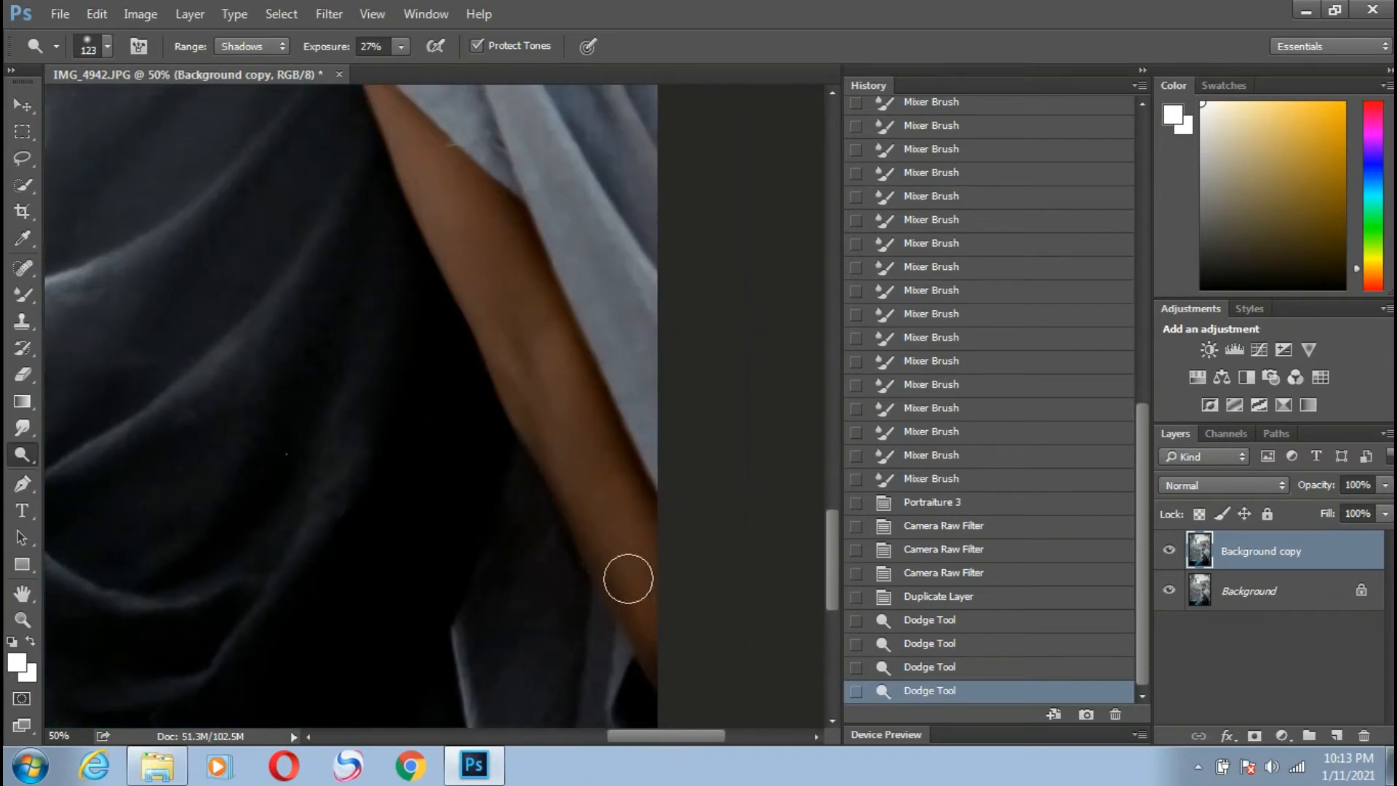
pyautogui.moveTo(628, 579)
pyautogui.mouseDown()
pyautogui.moveTo(605, 454)
pyautogui.moveTo(503, 225)
pyautogui.mouseUp()
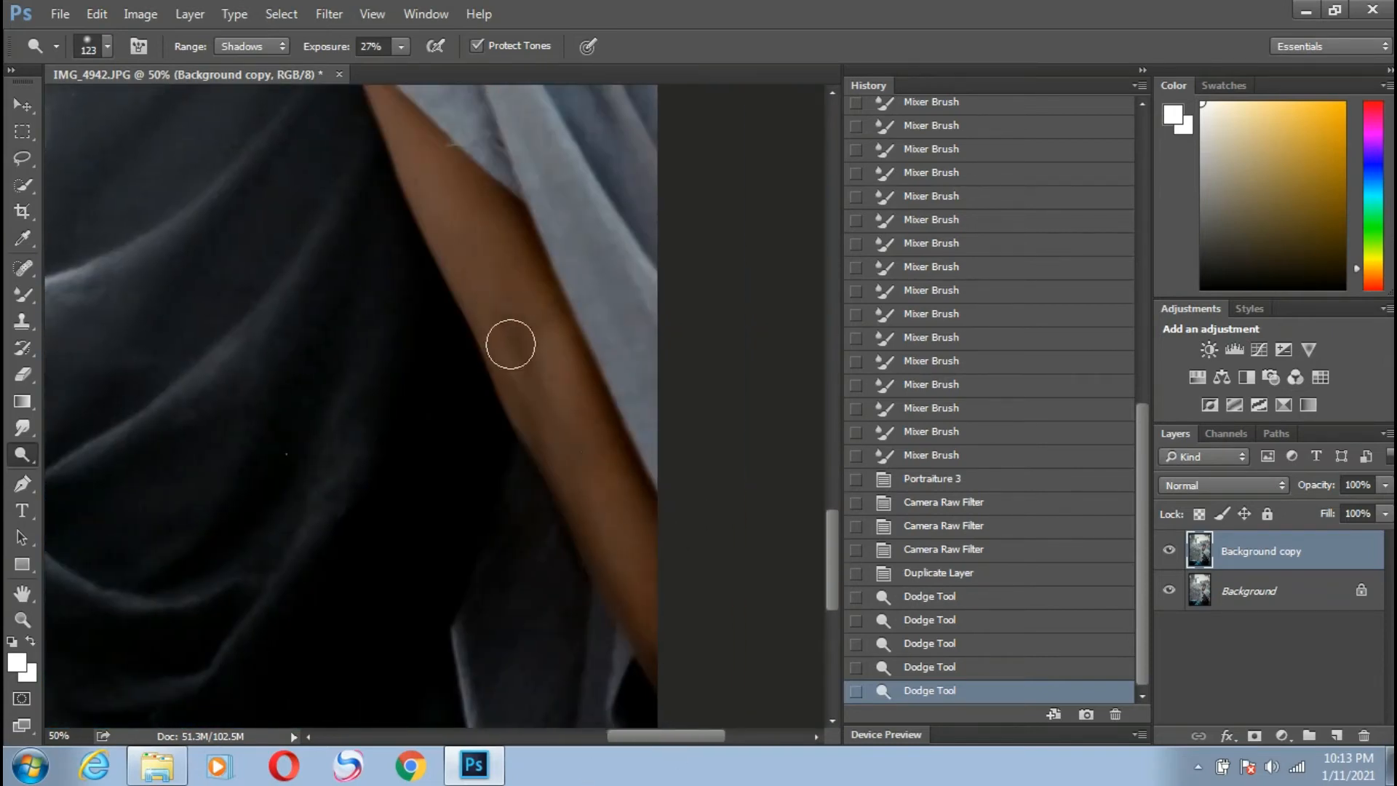
pyautogui.moveTo(511, 345); pyautogui.dragTo(532, 430)
pyautogui.moveTo(465, 227); pyautogui.dragTo(389, 119)
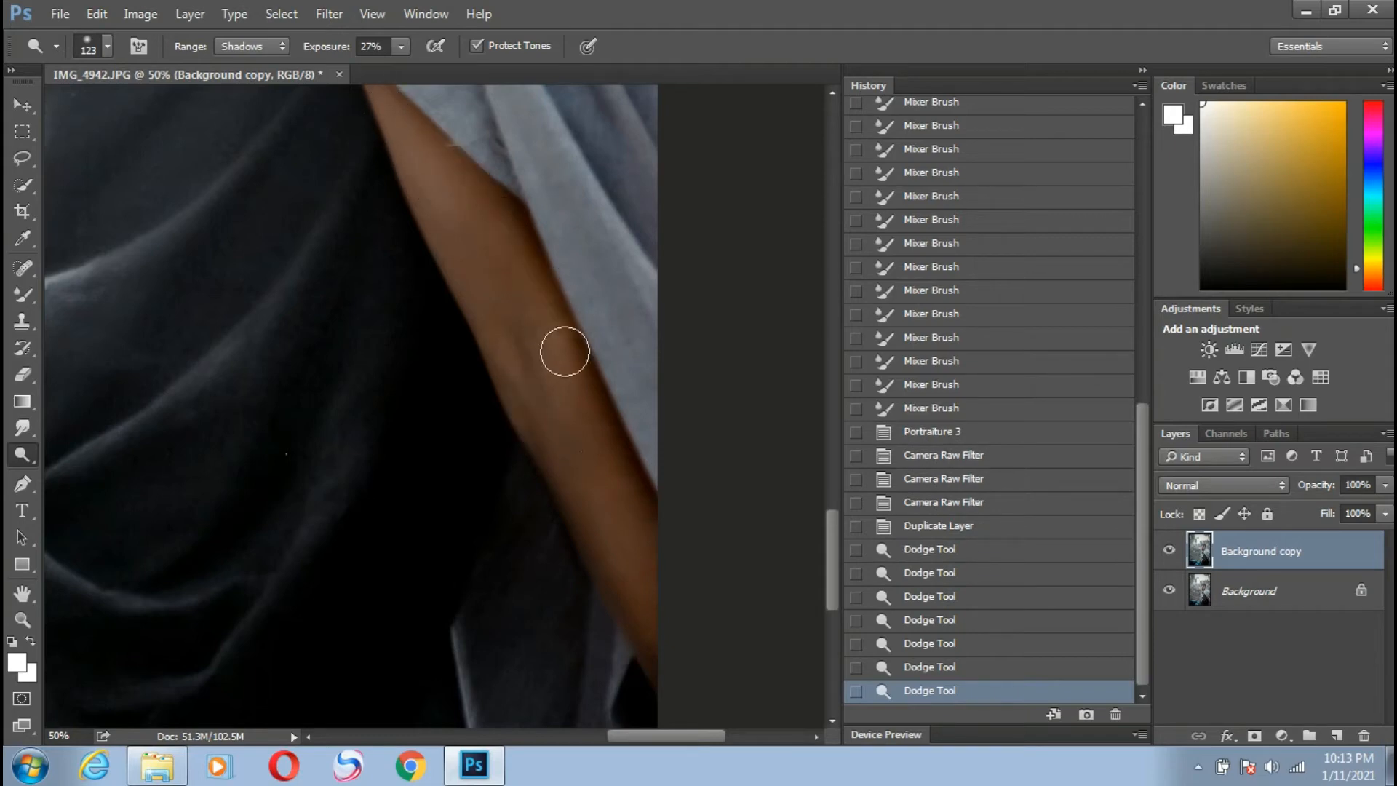
pyautogui.moveTo(565, 352)
pyautogui.mouseDown()
pyautogui.moveTo(679, 598)
pyautogui.moveTo(649, 659)
pyautogui.mouseUp()
# Compare the whole photo with and without the Background copy layer to judge the dodging
pyautogui.hotkey('ctrl', '-')
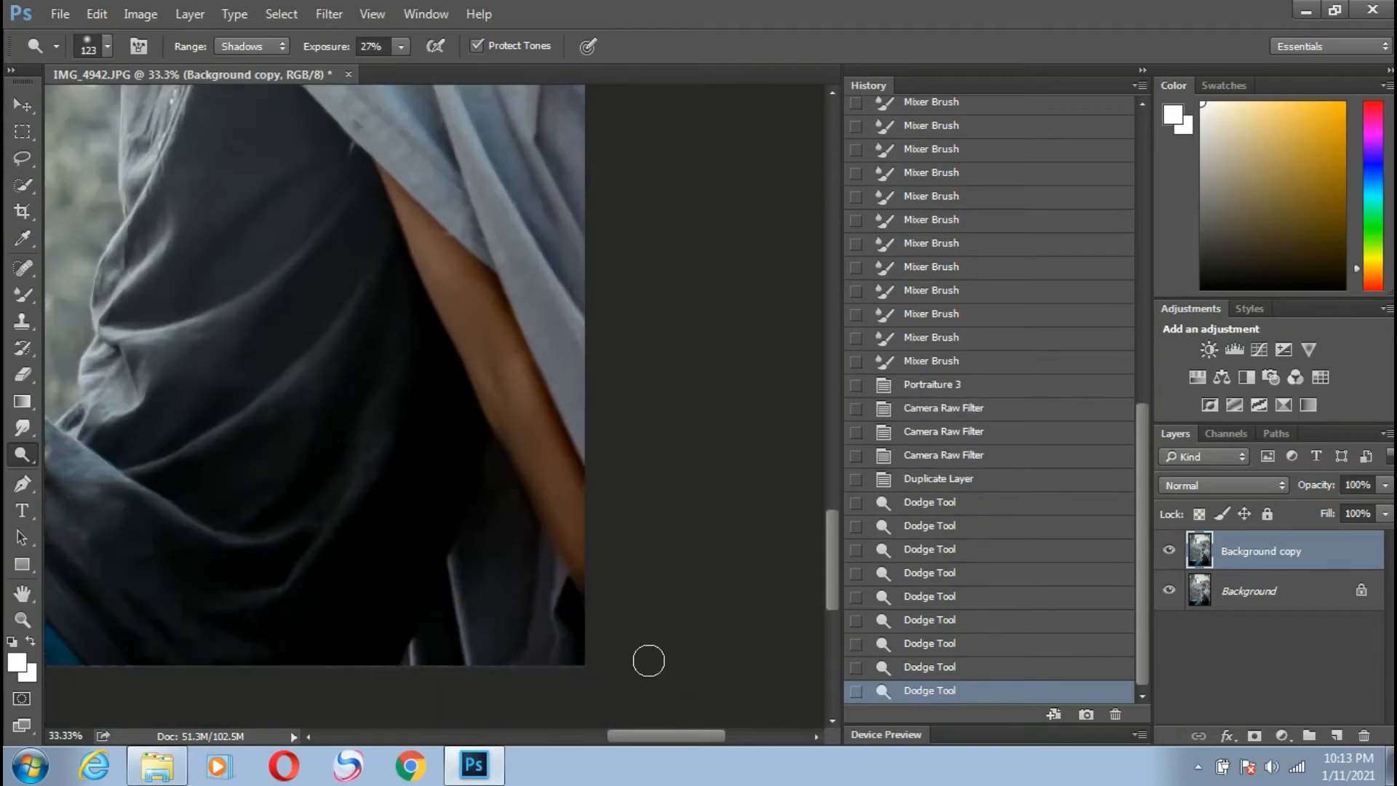
pyautogui.hotkey('ctrl', '-')
pyautogui.hotkey('ctrl', '-')
pyautogui.hotkey('ctrl', '-')
pyautogui.hotkey('ctrl', '-')
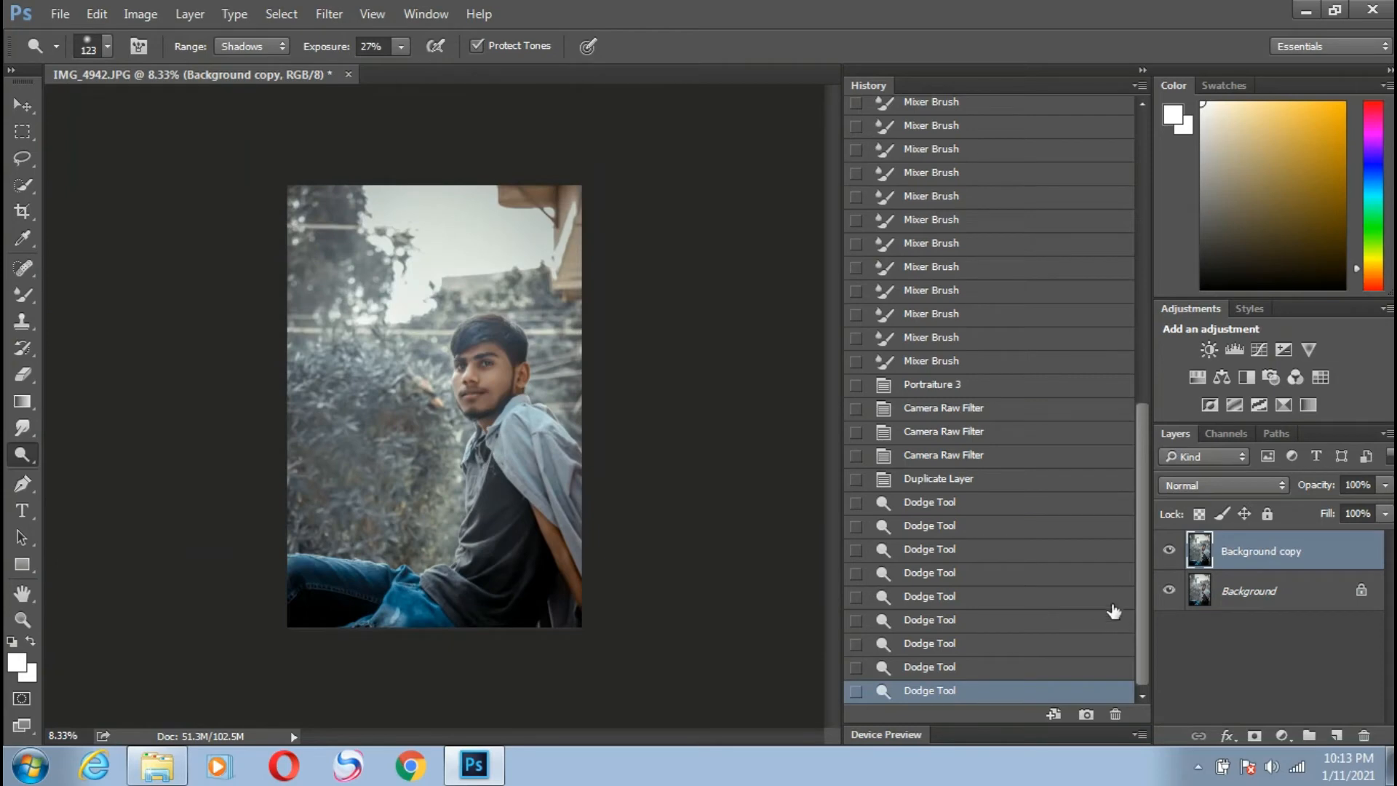
pyautogui.click(1170, 552)
pyautogui.click(486, 18)
pyautogui.click(486, 17)
# Set the Dodge tool to 100% exposure with a 27 px brush
pyautogui.click(401, 46)
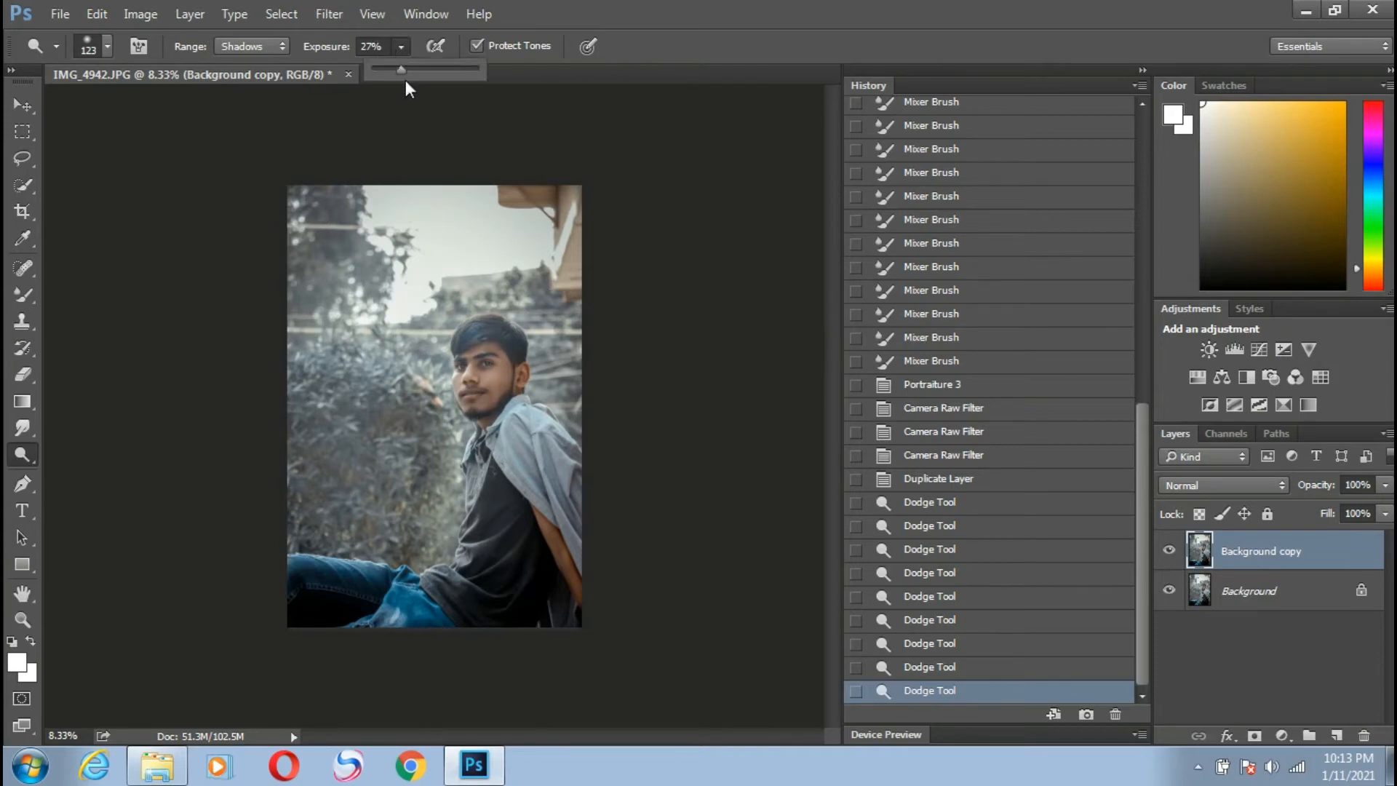
pyautogui.click(106, 48)
pyautogui.click(133, 109)
pyautogui.press('Return')
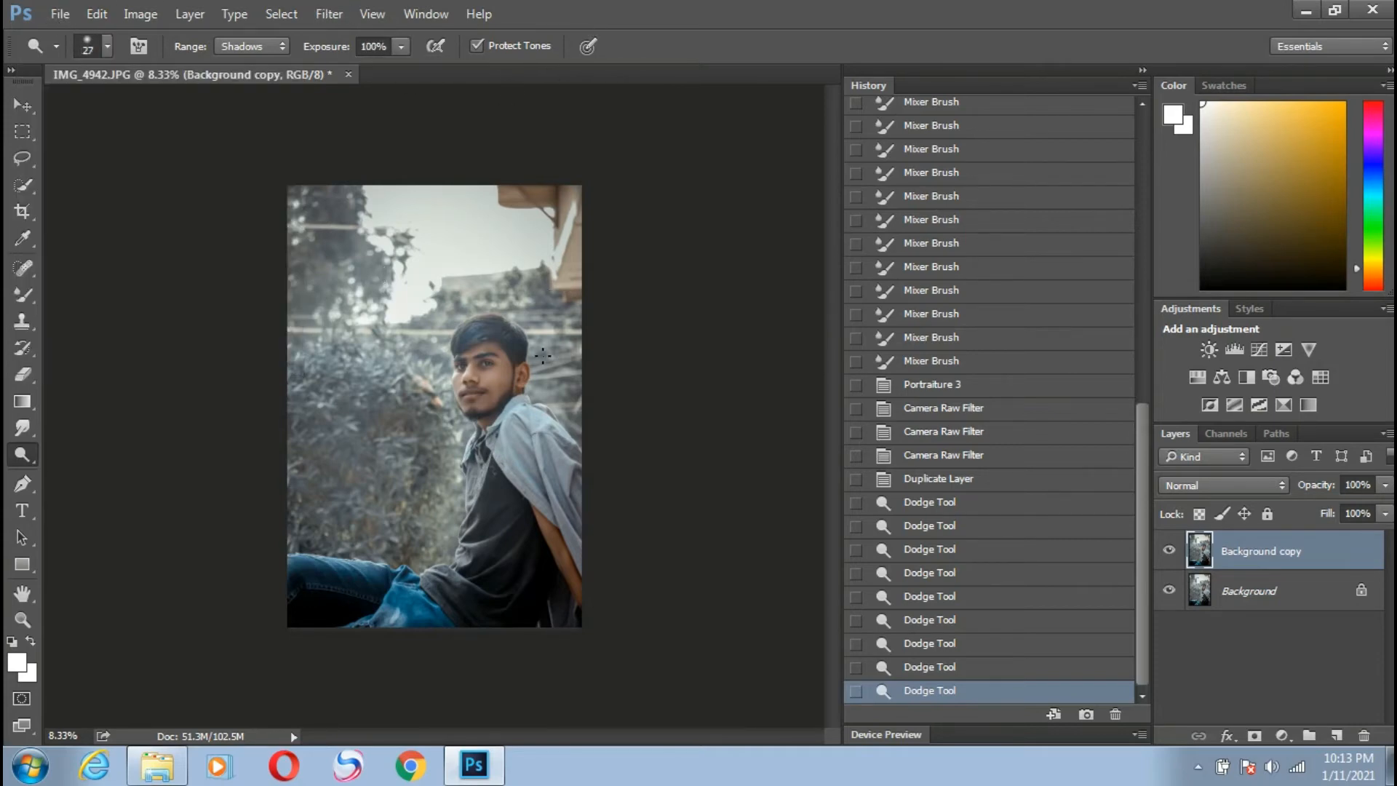
# Brighten both eyes with a 21 px Dodge brush and check the whole photo against the hidden Background copy layer
pyautogui.scroll(6, 479, 387)
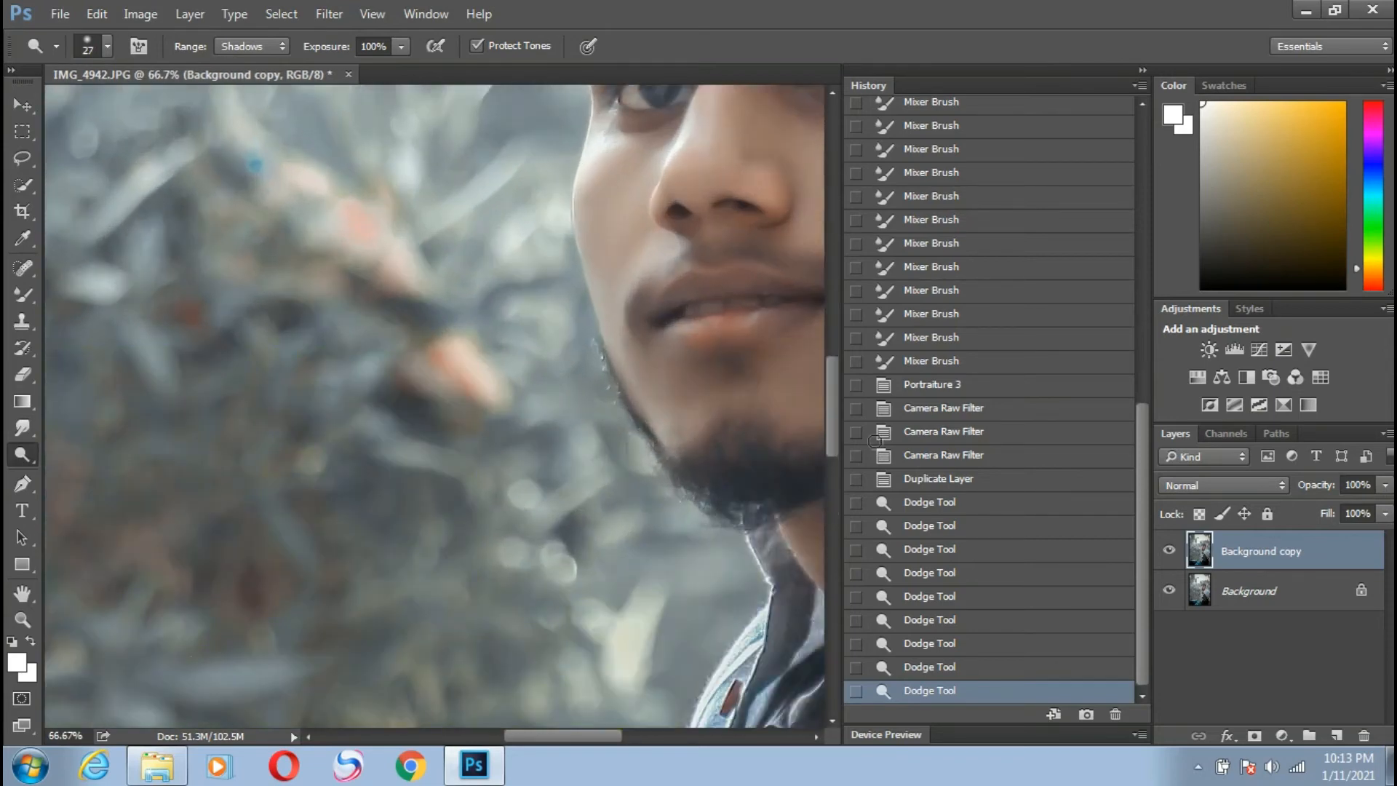
pyautogui.moveTo(836, 412); pyautogui.dragTo(831, 368)
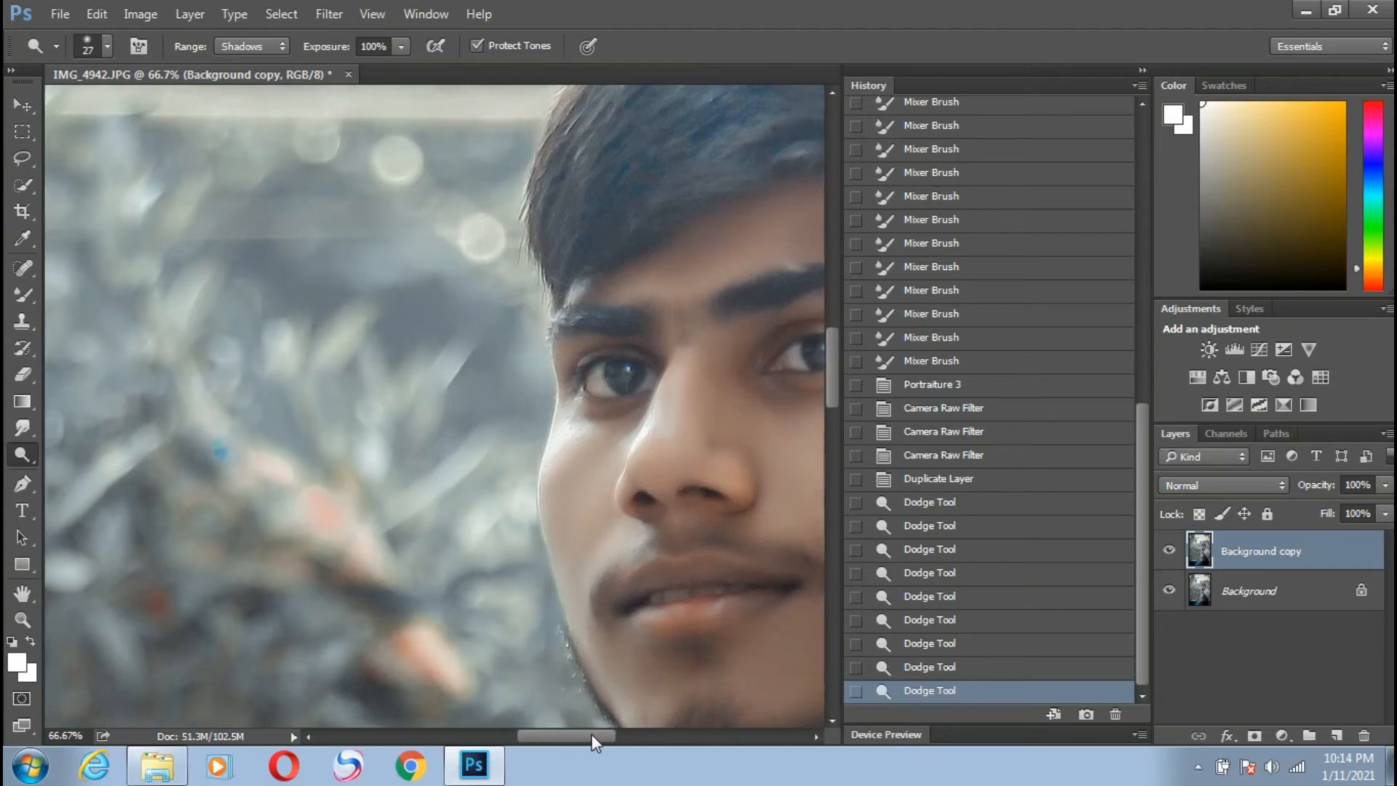
pyautogui.scroll(1, 648, 513)
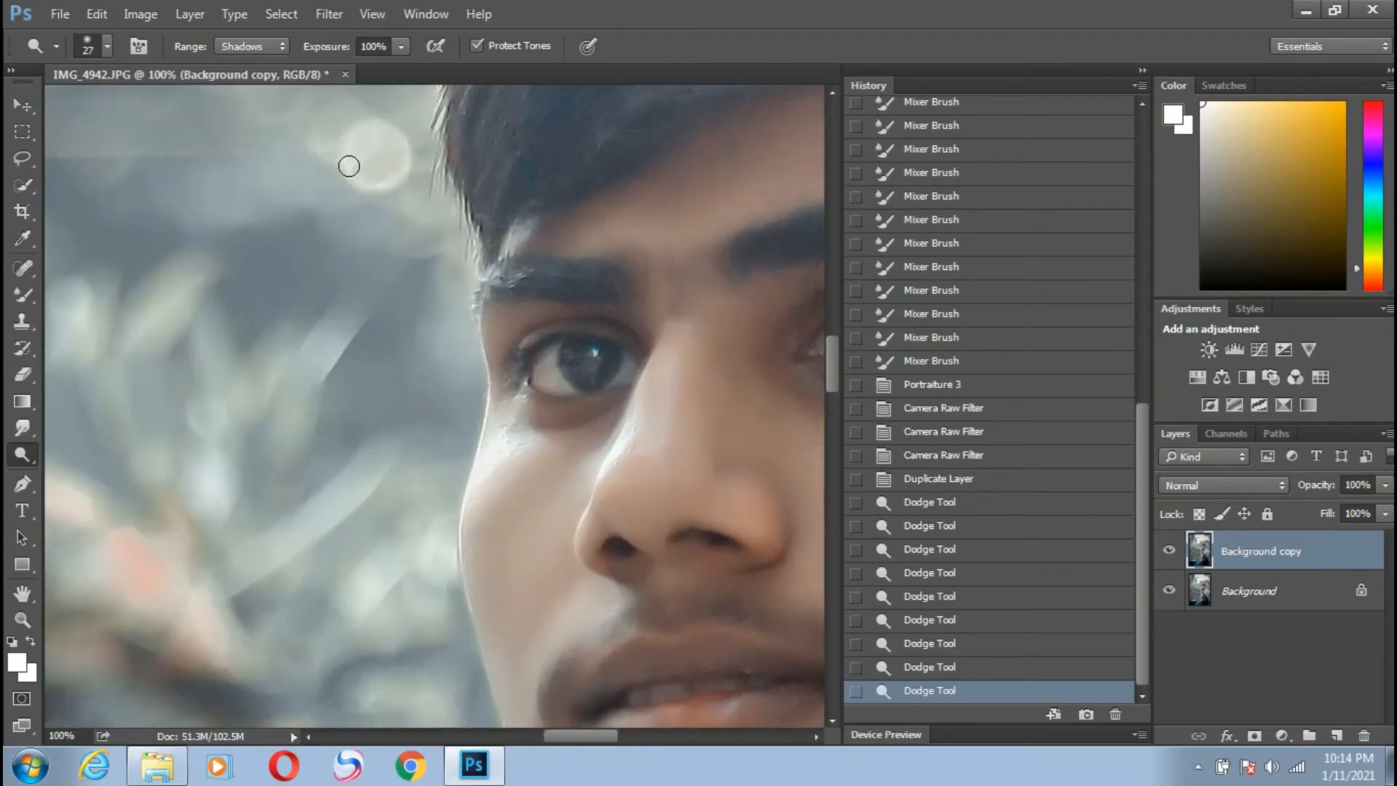
pyautogui.click(107, 46)
pyautogui.moveTo(134, 112); pyautogui.dragTo(130, 110)
pyautogui.click(596, 290)
pyautogui.moveTo(568, 367); pyautogui.dragTo(604, 386)
pyautogui.moveTo(595, 737); pyautogui.dragTo(608, 737)
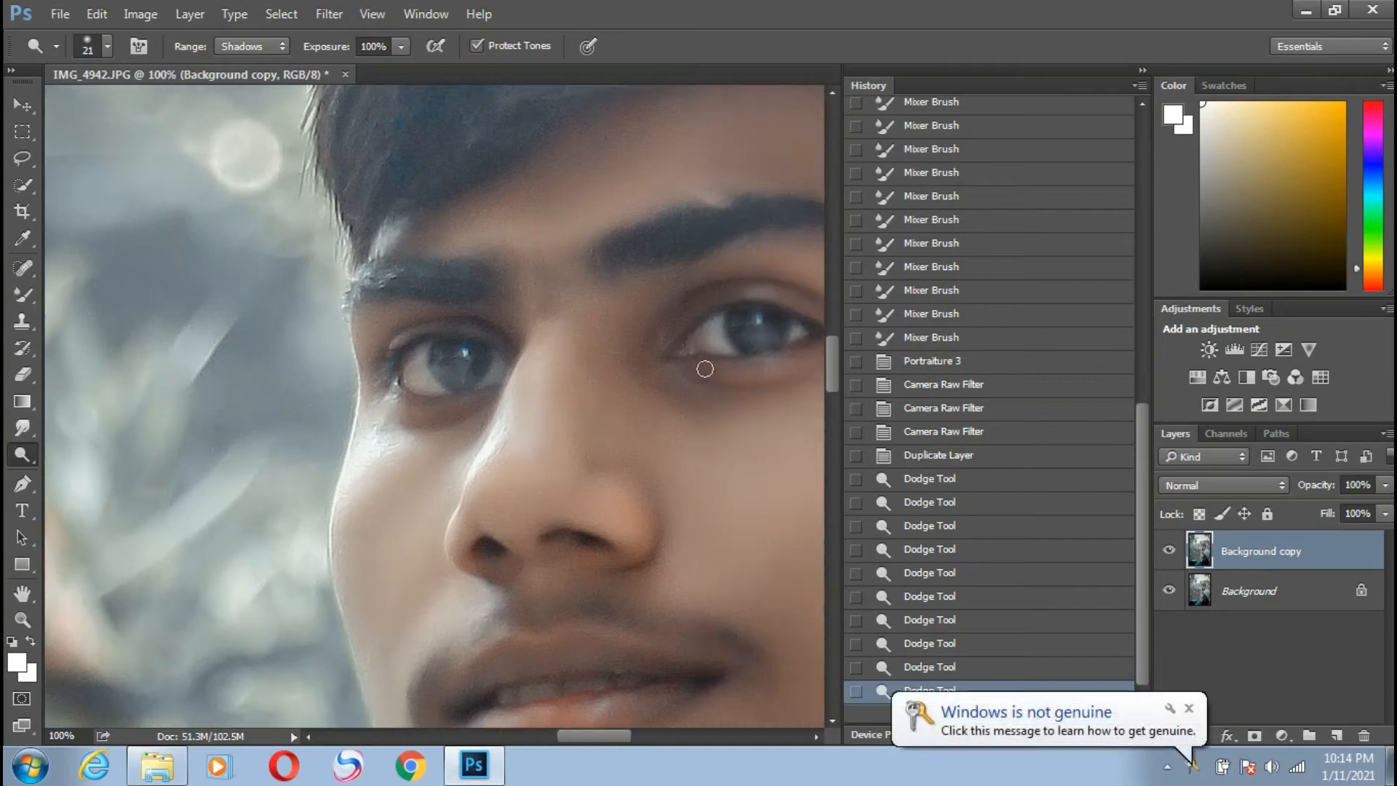
pyautogui.click(733, 329)
pyautogui.scroll(-2, 748, 344)
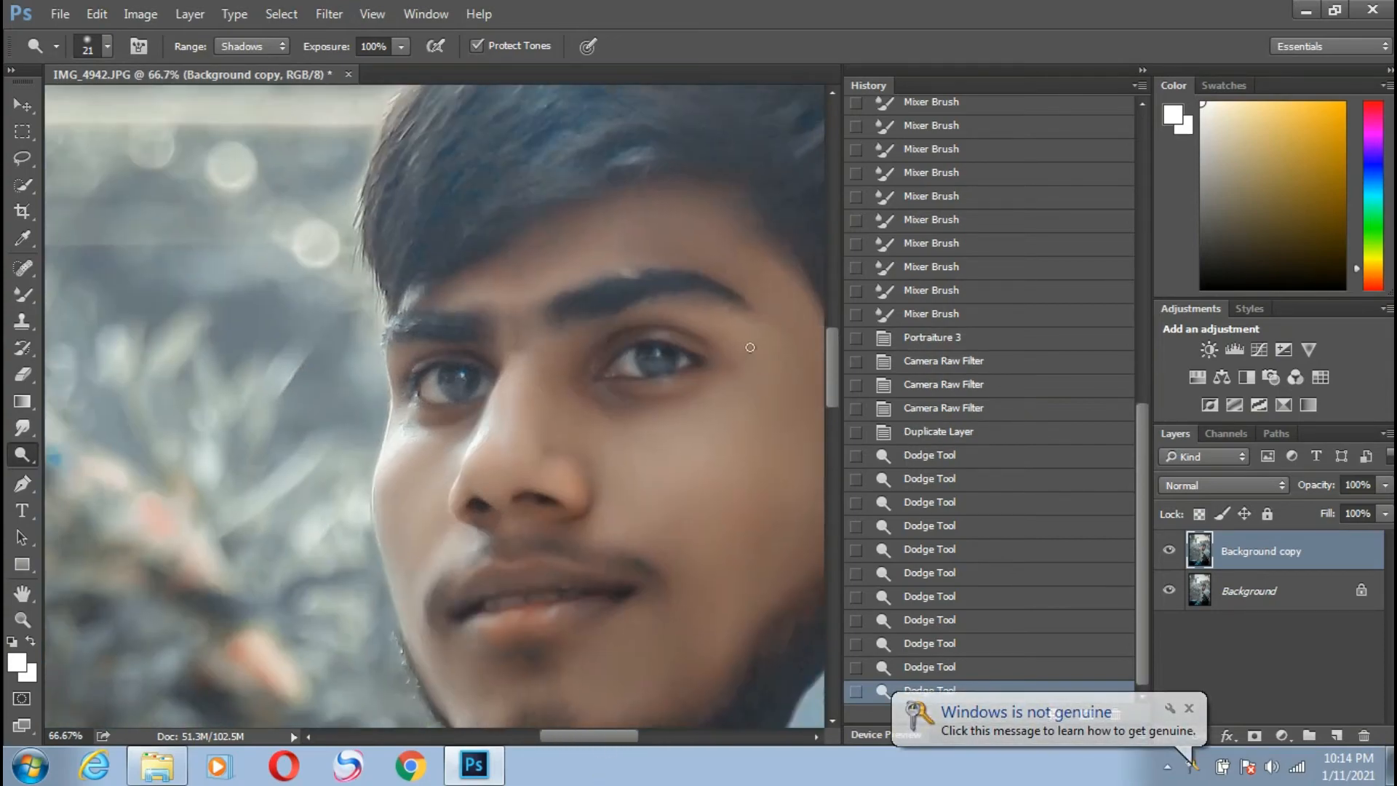
pyautogui.scroll(-5, 748, 345)
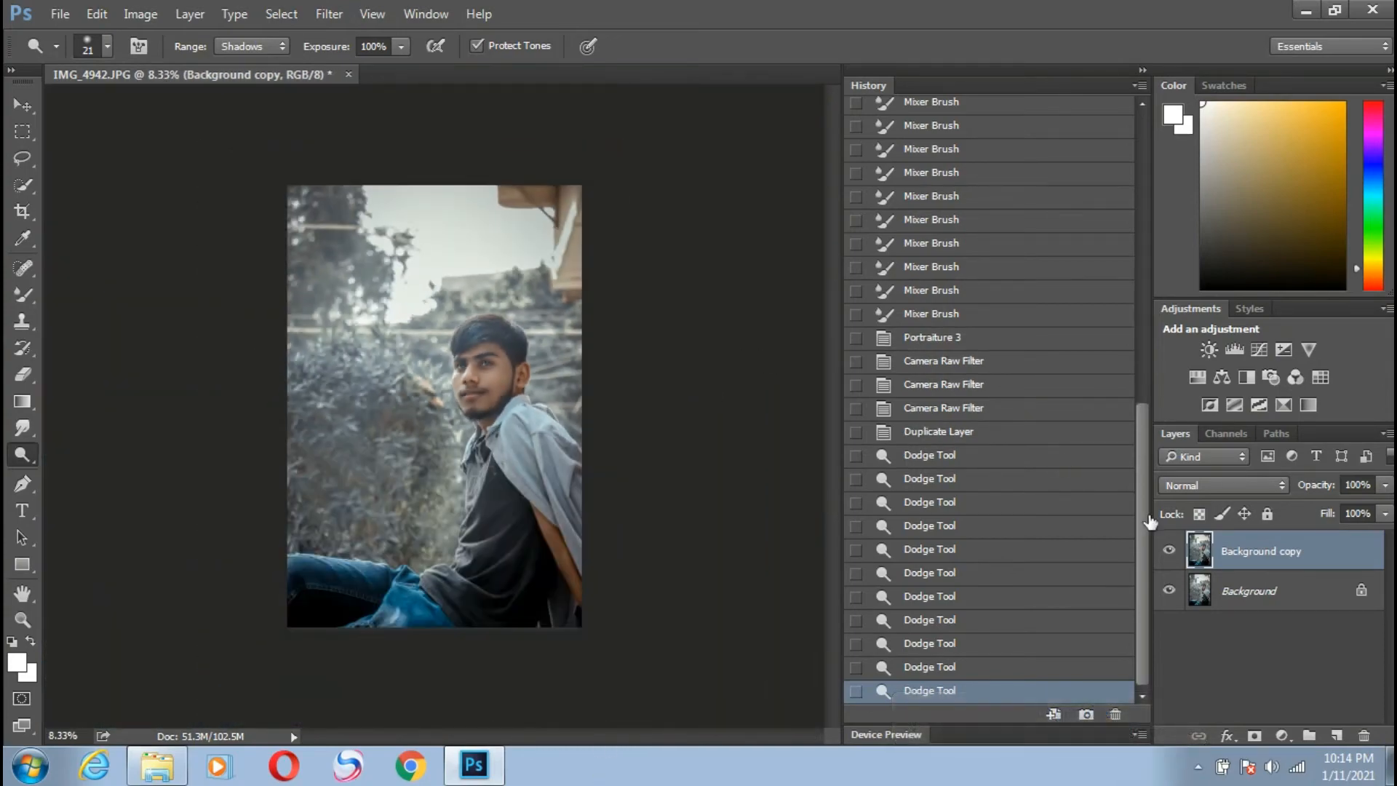
pyautogui.click(1170, 552)
# Switch to the regular Brush tool and set the foreground colour to a bright saturated red
pyautogui.scroll(6, 783, 332)
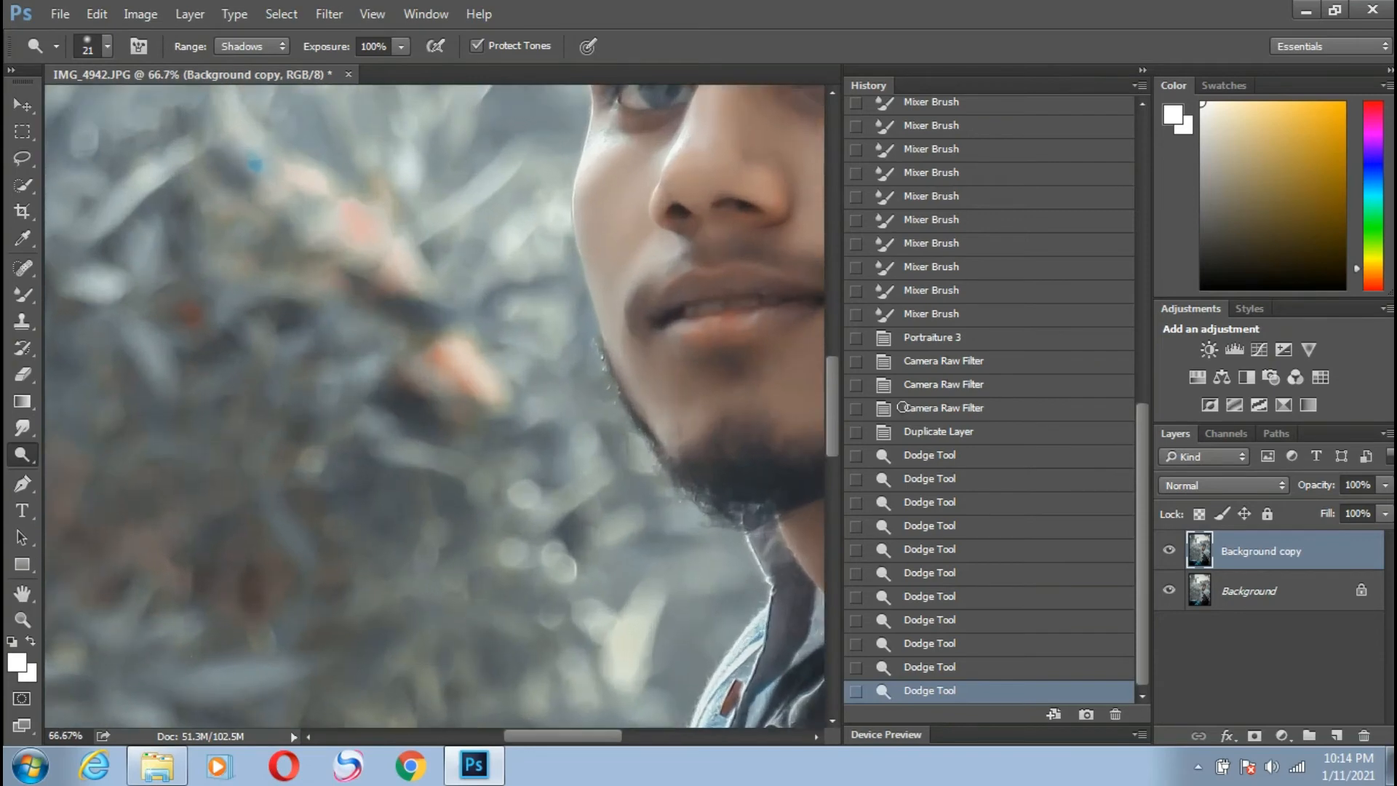
pyautogui.click(25, 291)
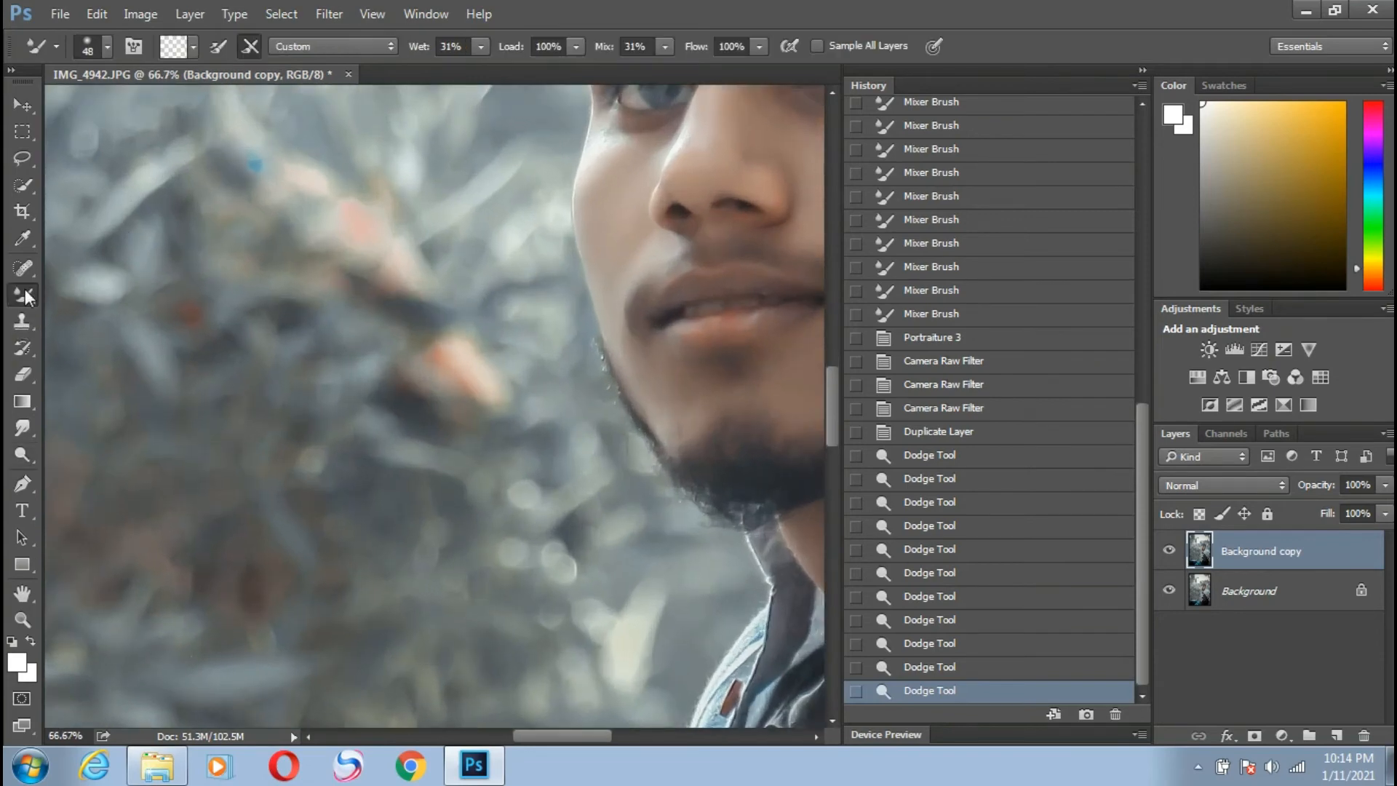
pyautogui.rightClick(28, 294)
pyautogui.click(90, 299)
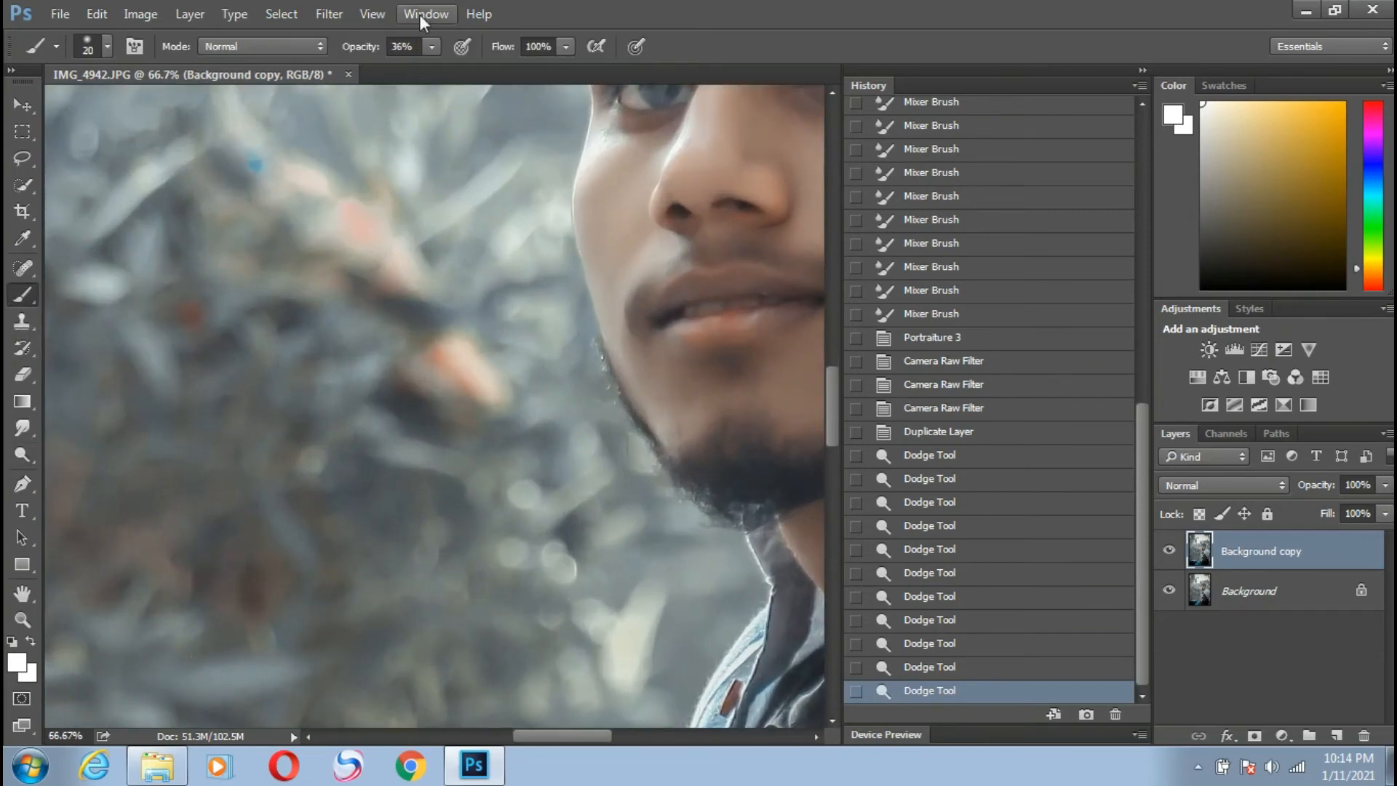
pyautogui.click(18, 661)
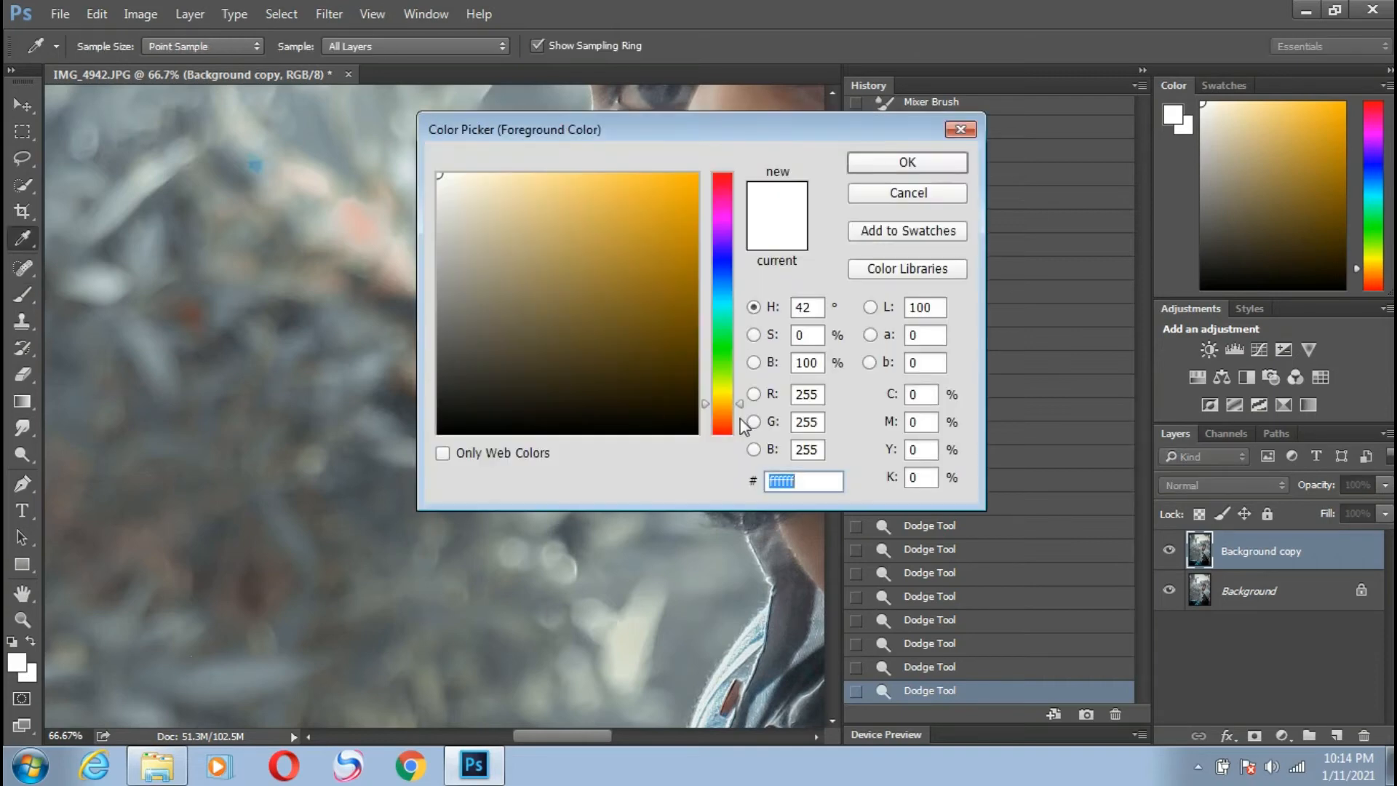
pyautogui.moveTo(742, 404); pyautogui.dragTo(741, 178)
pyautogui.click(863, 166)
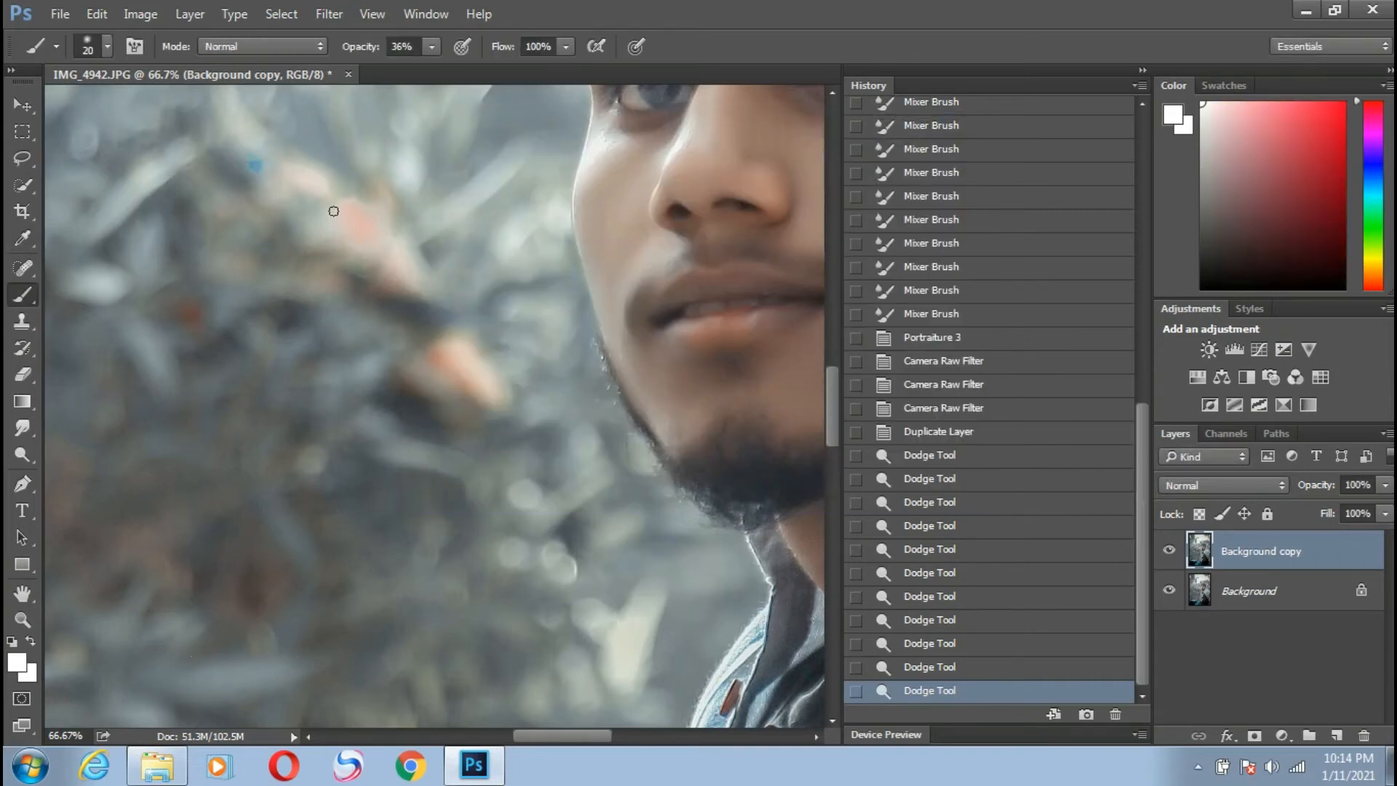
pyautogui.click(18, 666)
pyautogui.click(878, 167)
pyautogui.click(18, 668)
pyautogui.moveTo(508, 284); pyautogui.dragTo(714, 163)
pyautogui.click(902, 163)
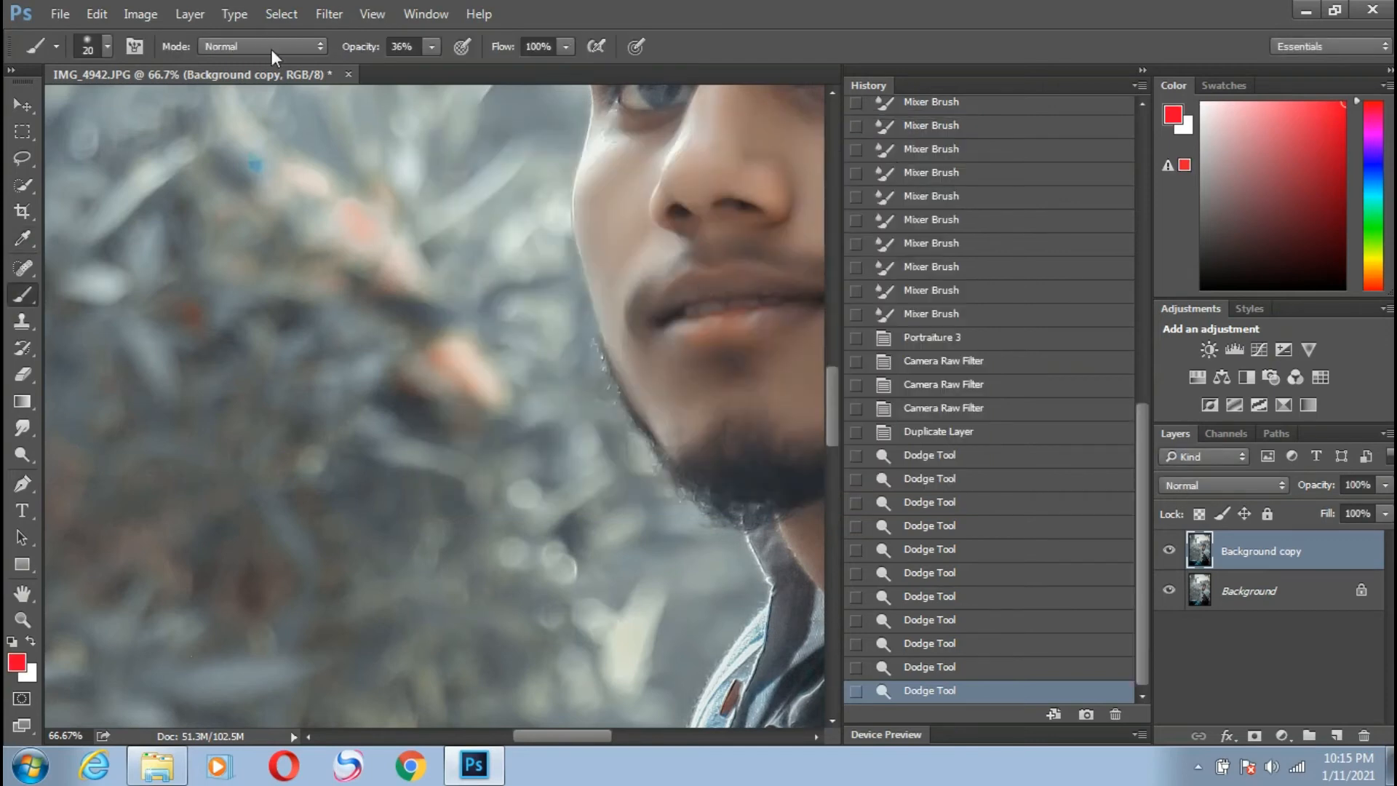
# Paint the upper and lower lips red with a 34 px brush and revert the last stroke over the mouth opening
pyautogui.click(108, 48)
pyautogui.moveTo(128, 108); pyautogui.dragTo(138, 108)
pyautogui.click(549, 6)
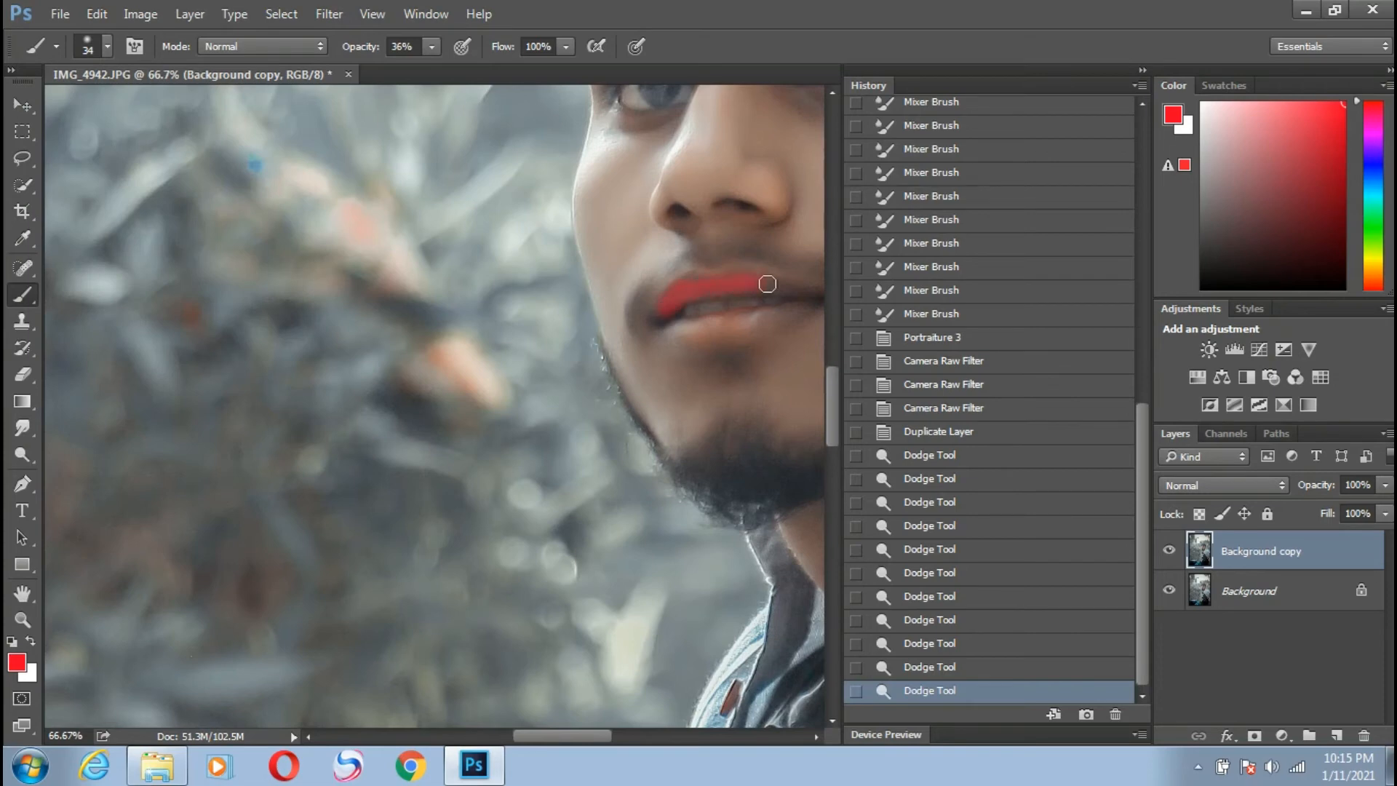
pyautogui.moveTo(781, 290); pyautogui.dragTo(778, 291)
pyautogui.moveTo(678, 329); pyautogui.dragTo(697, 334)
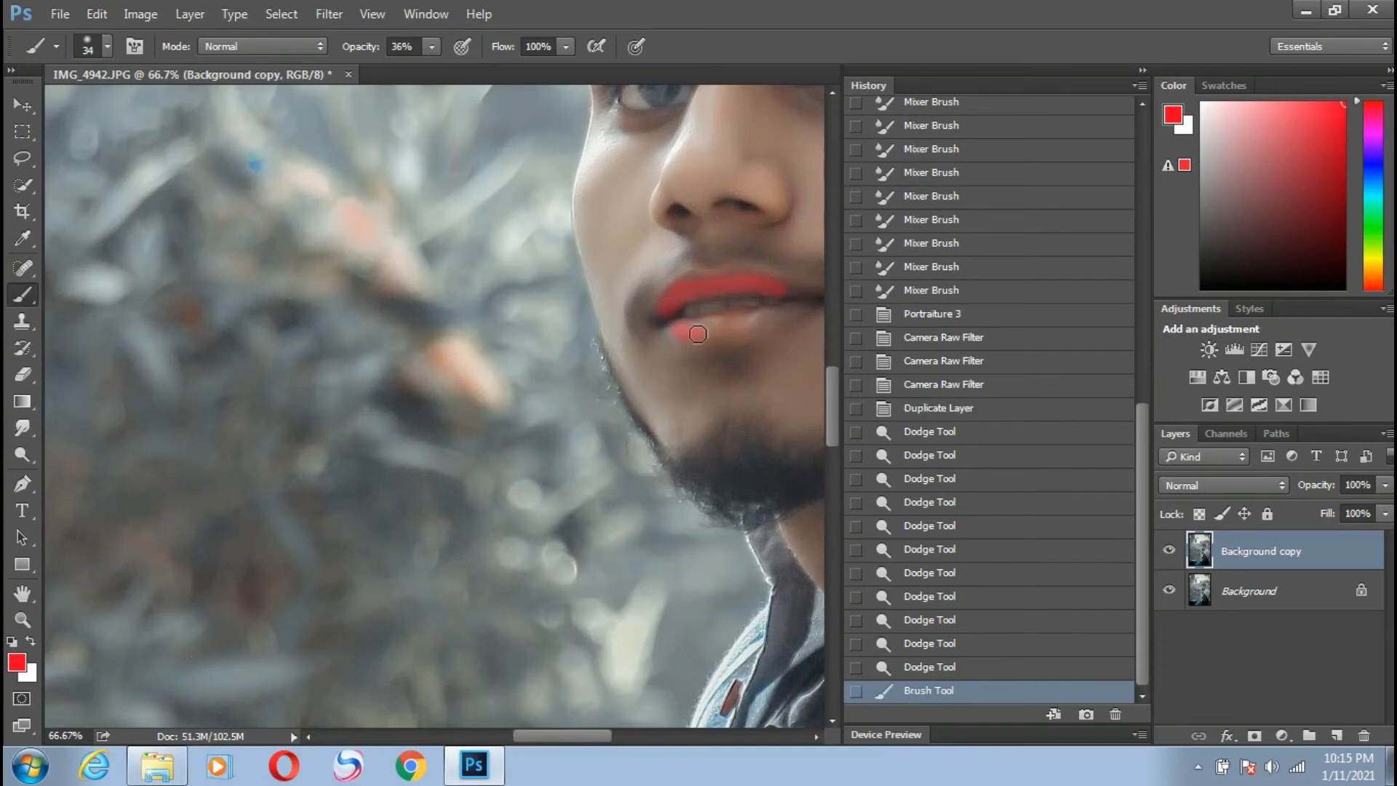
pyautogui.moveTo(792, 317); pyautogui.dragTo(709, 324)
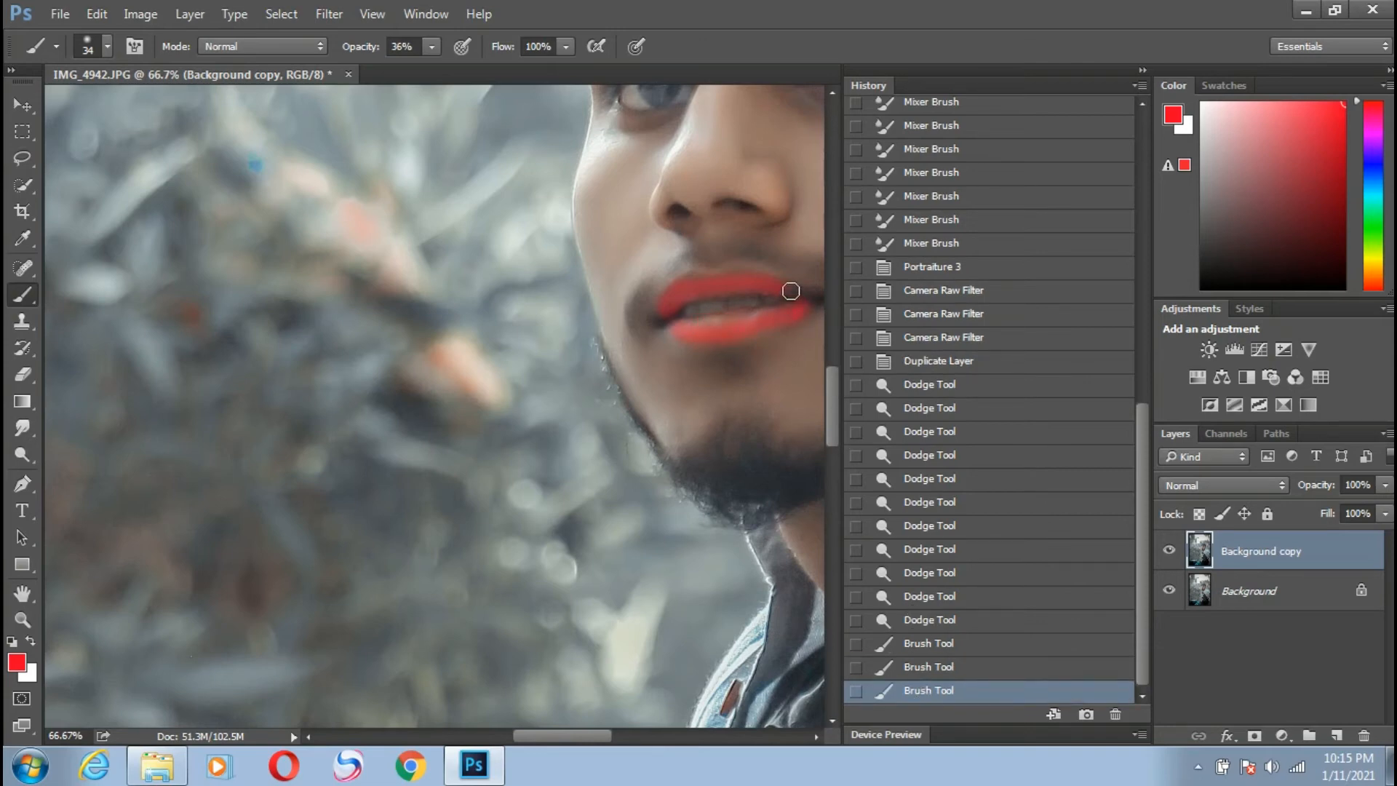
pyautogui.click(815, 298)
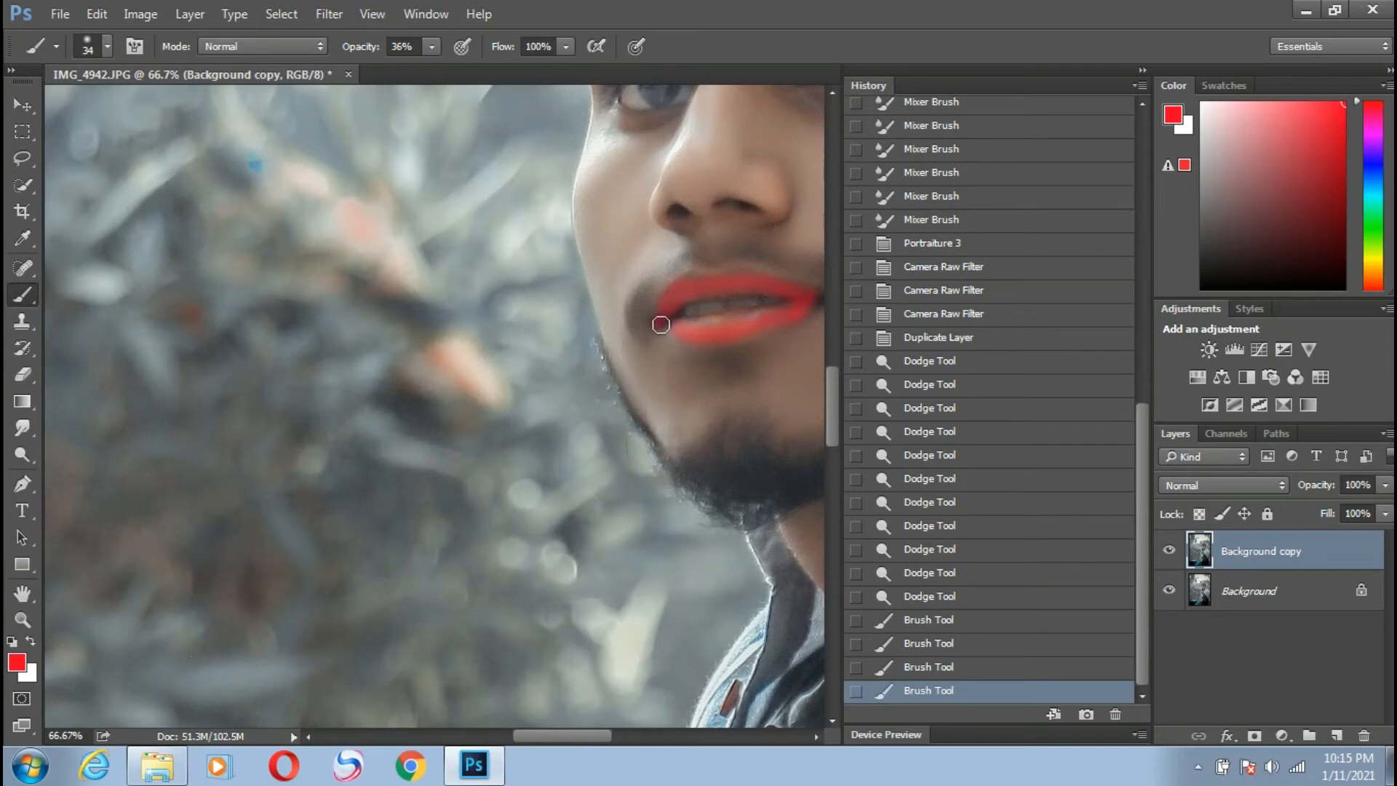
pyautogui.click(661, 324)
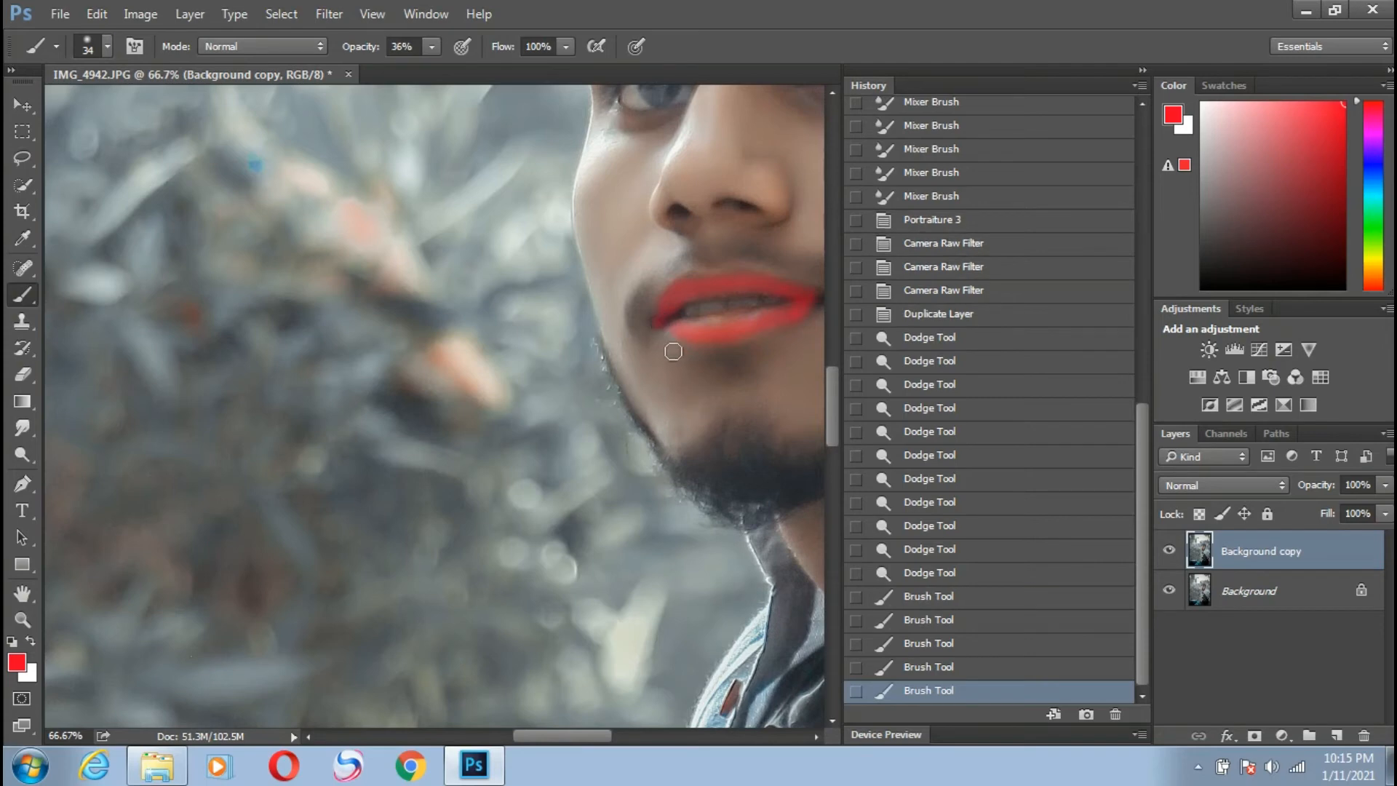
pyautogui.click(749, 318)
pyautogui.click(935, 668)
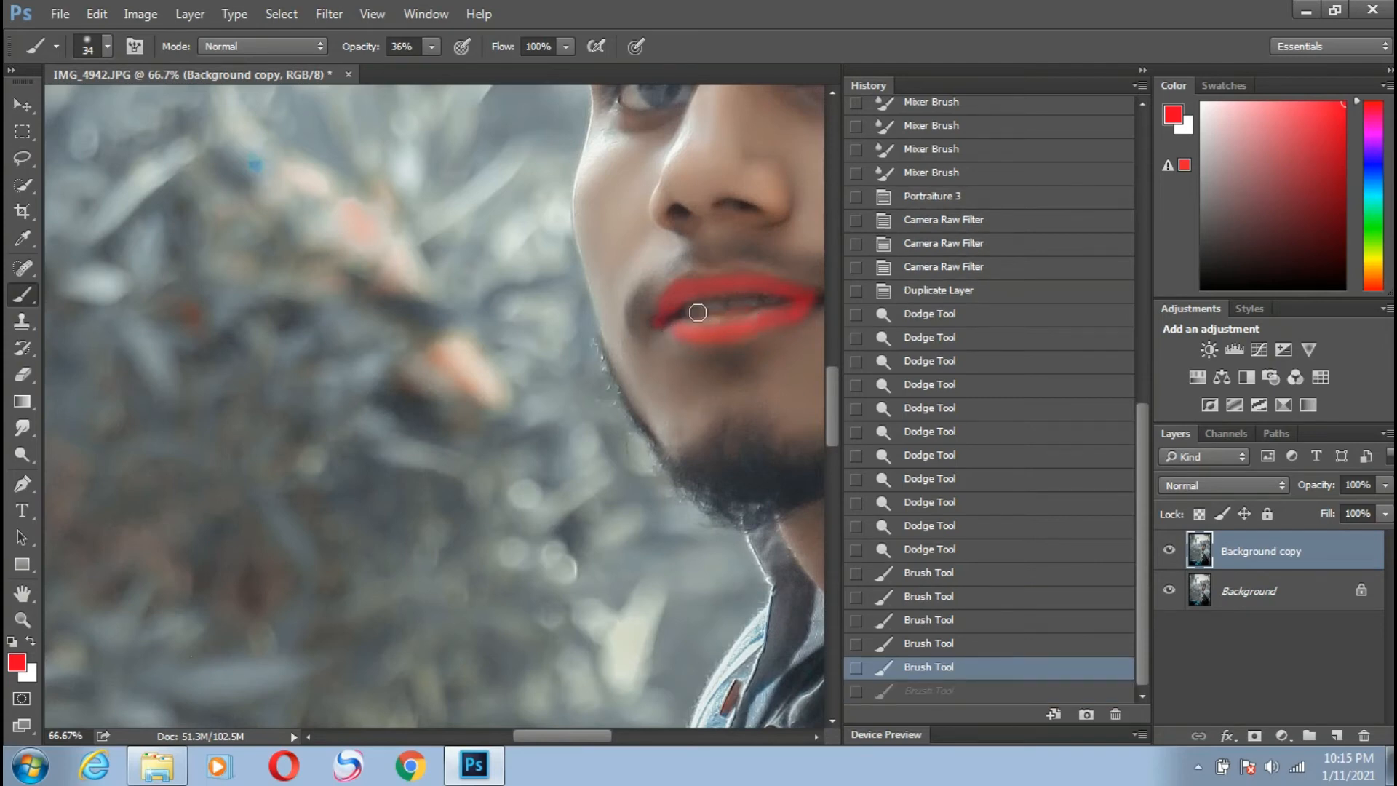
# Try one more red brush stroke over the mouth opening and revert it through the history
pyautogui.moveTo(706, 321); pyautogui.dragTo(724, 322)
pyautogui.click(927, 668)
# Lower the Background copy layer's opacity to 21% to soften the painted lips and brightened skin
pyautogui.hotkey('ctrl', '-')
pyautogui.hotkey('ctrl', '-')
pyautogui.hotkey('ctrl', '-')
pyautogui.hotkey('ctrl', '-')
pyautogui.hotkey('ctrl', '-')
pyautogui.hotkey('ctrl', '-')
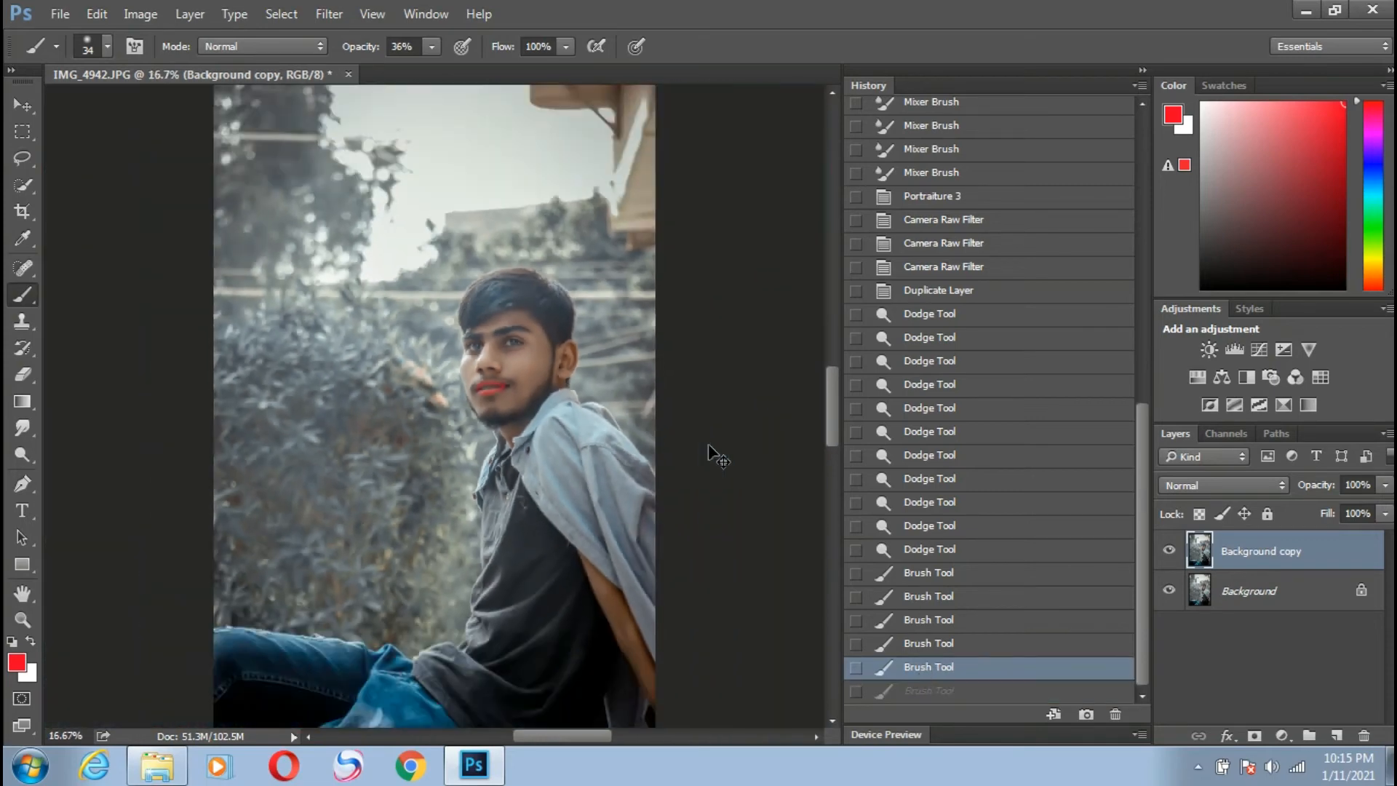
pyautogui.moveTo(1386, 485); pyautogui.dragTo(1346, 515)
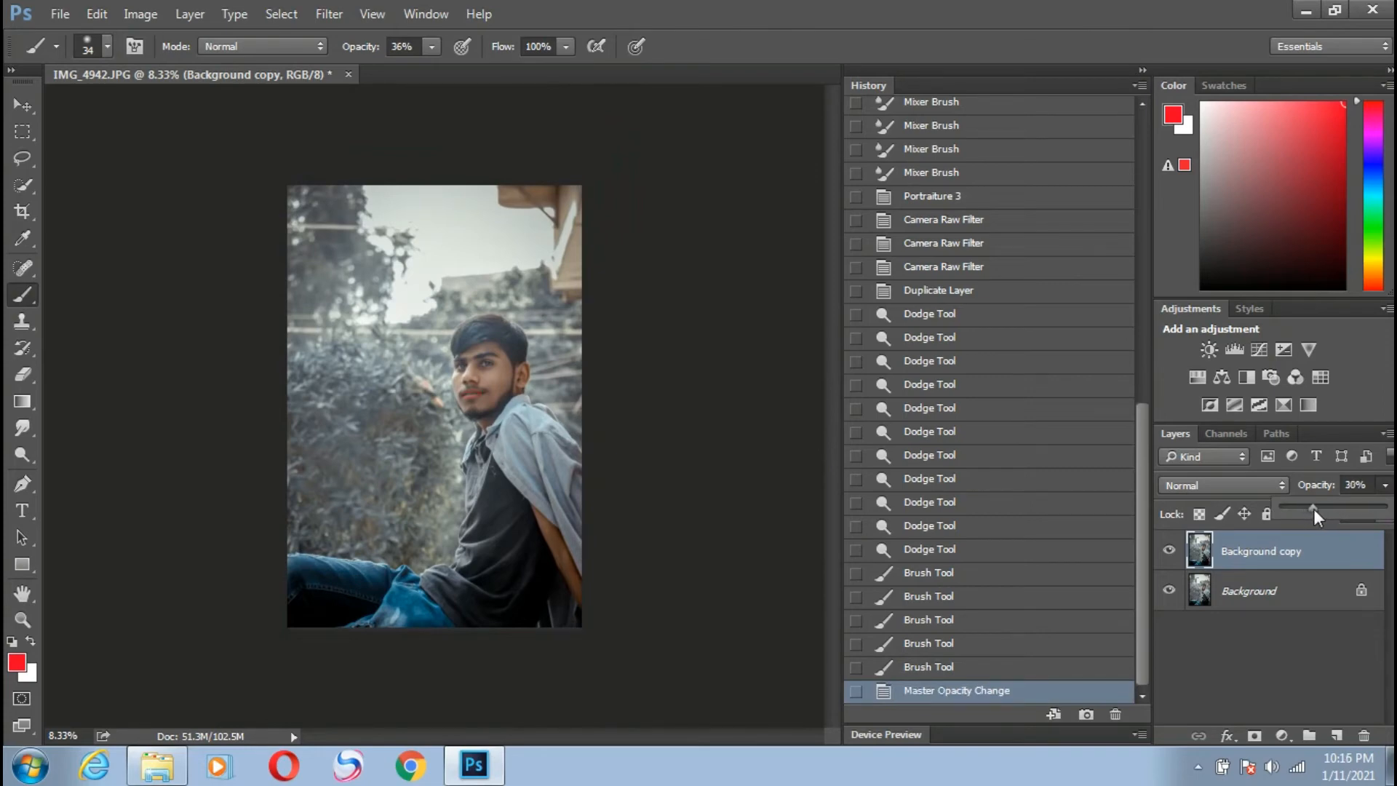
pyautogui.rightClick(1289, 545)
pyautogui.click(1103, 781)
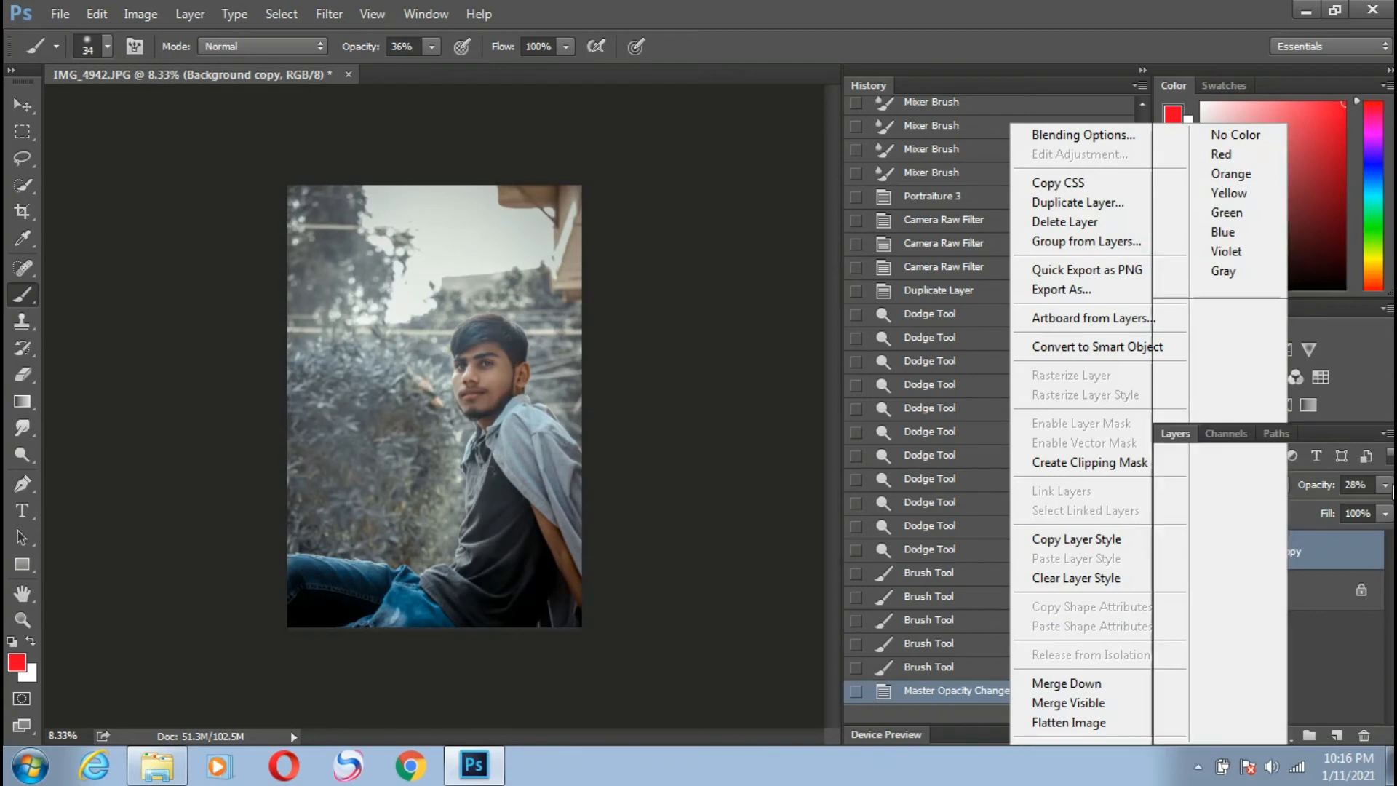
pyautogui.click(1382, 486)
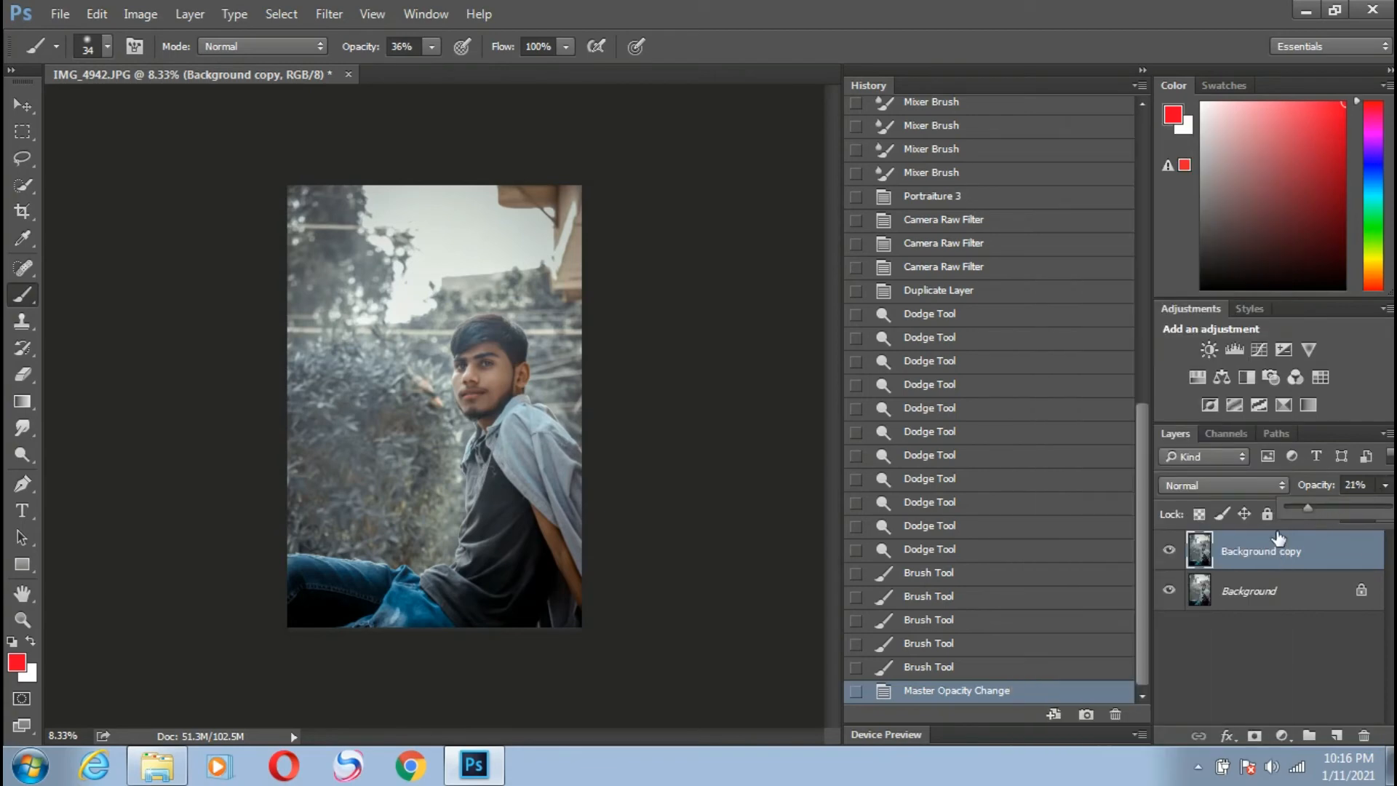
# Merge the Background copy layer down, inspect the face close up and undo the merge
pyautogui.rightClick(1278, 542)
pyautogui.click(1055, 764)
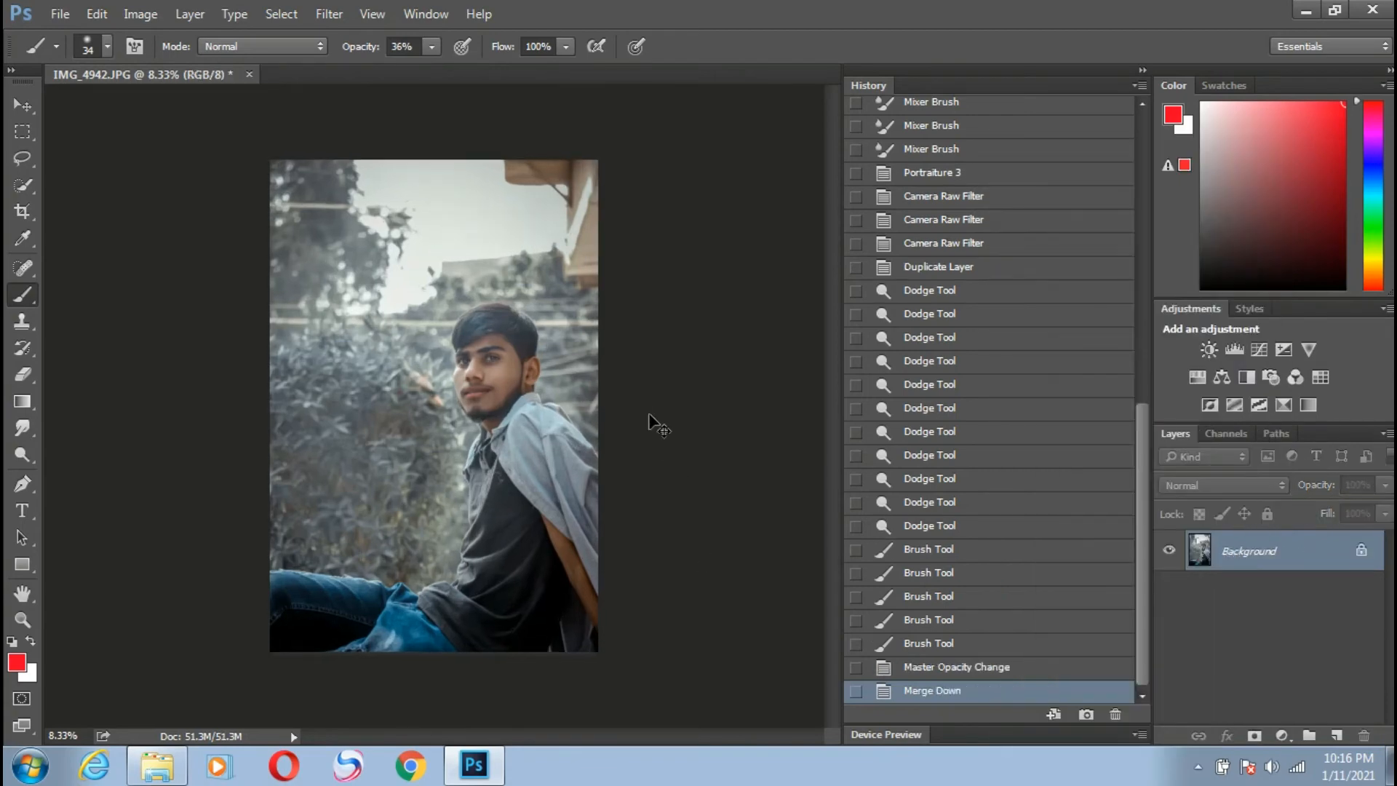
pyautogui.hotkey('ctrl', '+')
pyautogui.hotkey('ctrl', '+')
pyautogui.hotkey('ctrl', '+')
pyautogui.hotkey('ctrl', '+')
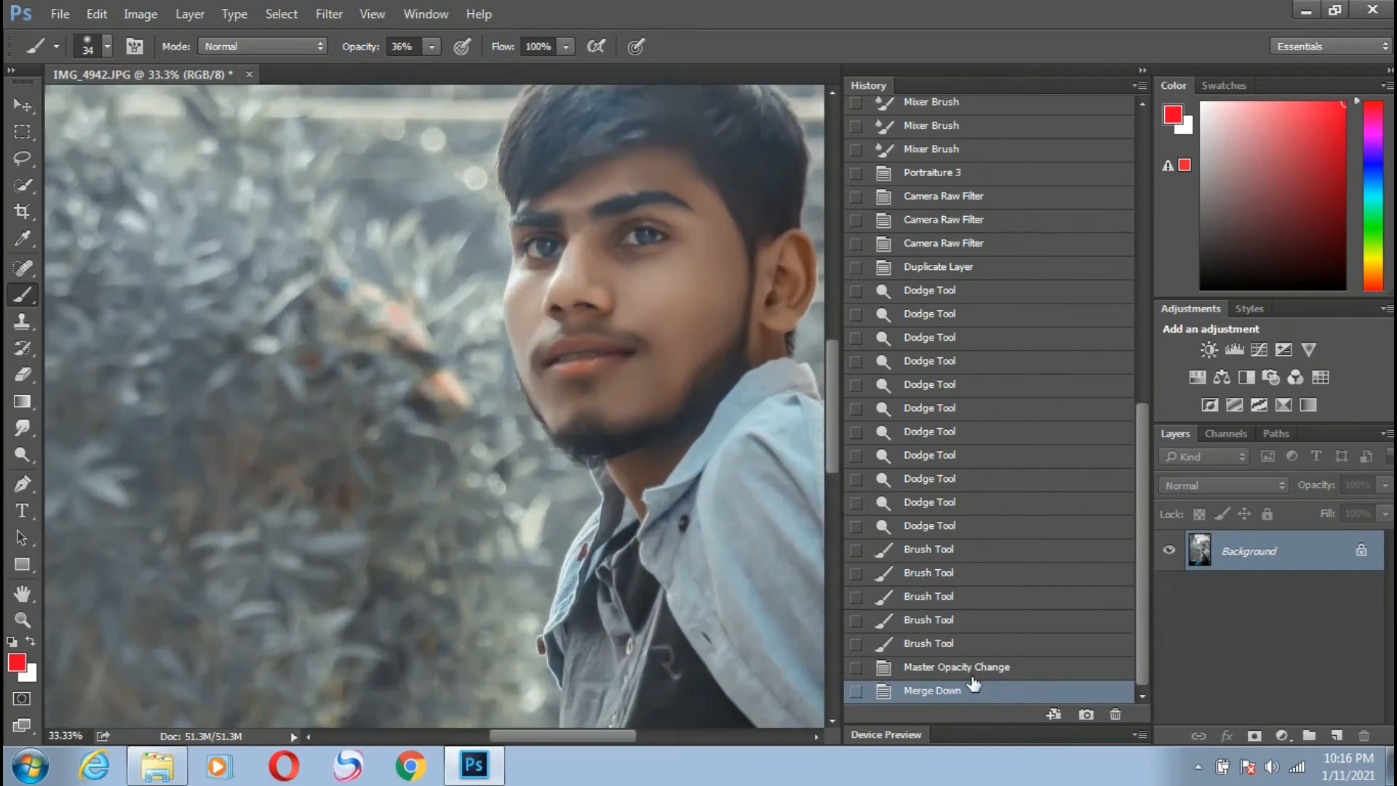
pyautogui.click(972, 669)
# Compare the face with the Background copy layer hidden and shown, and merge it down into the Background
pyautogui.click(1169, 551)
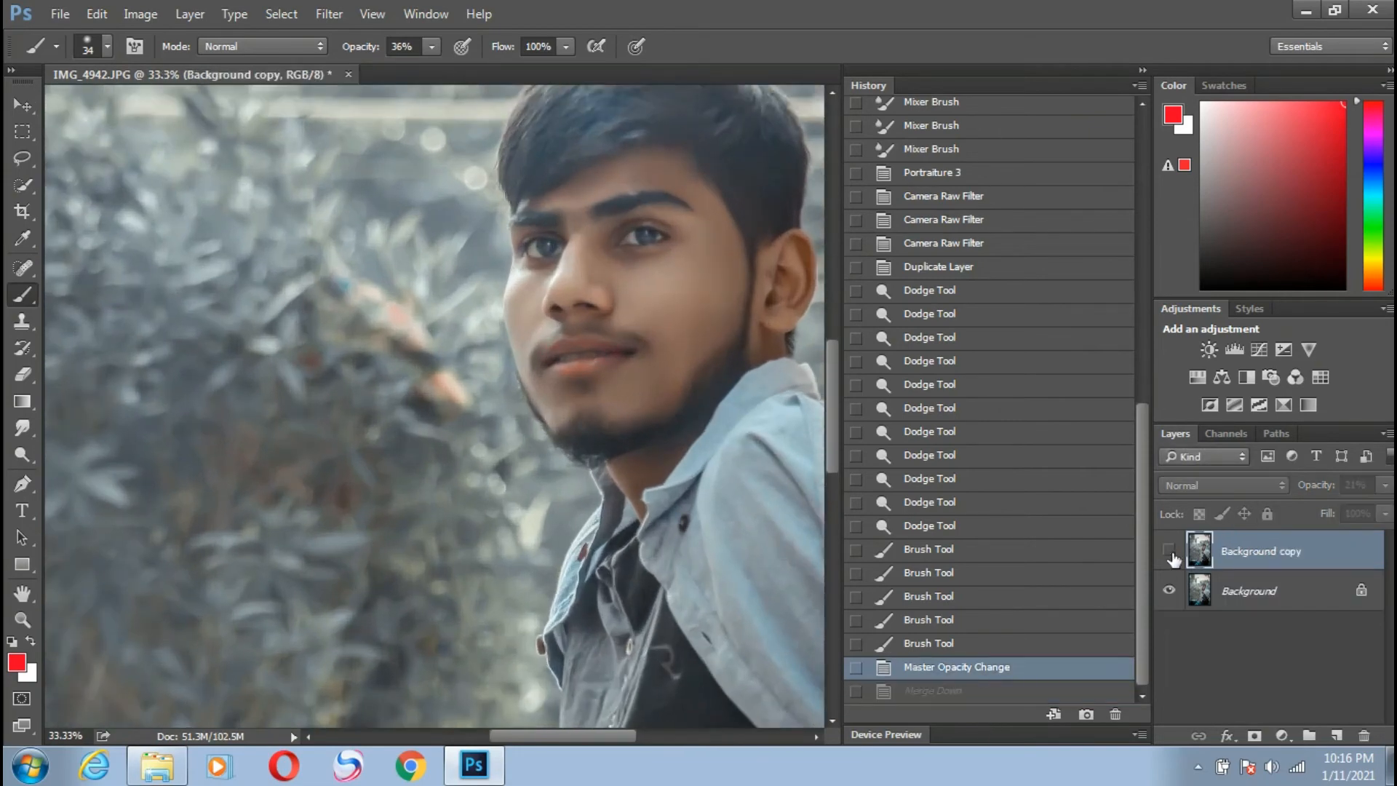
pyautogui.click(1171, 555)
pyautogui.click(1171, 554)
pyautogui.click(1172, 554)
pyautogui.rightClick(1272, 560)
pyautogui.click(1062, 680)
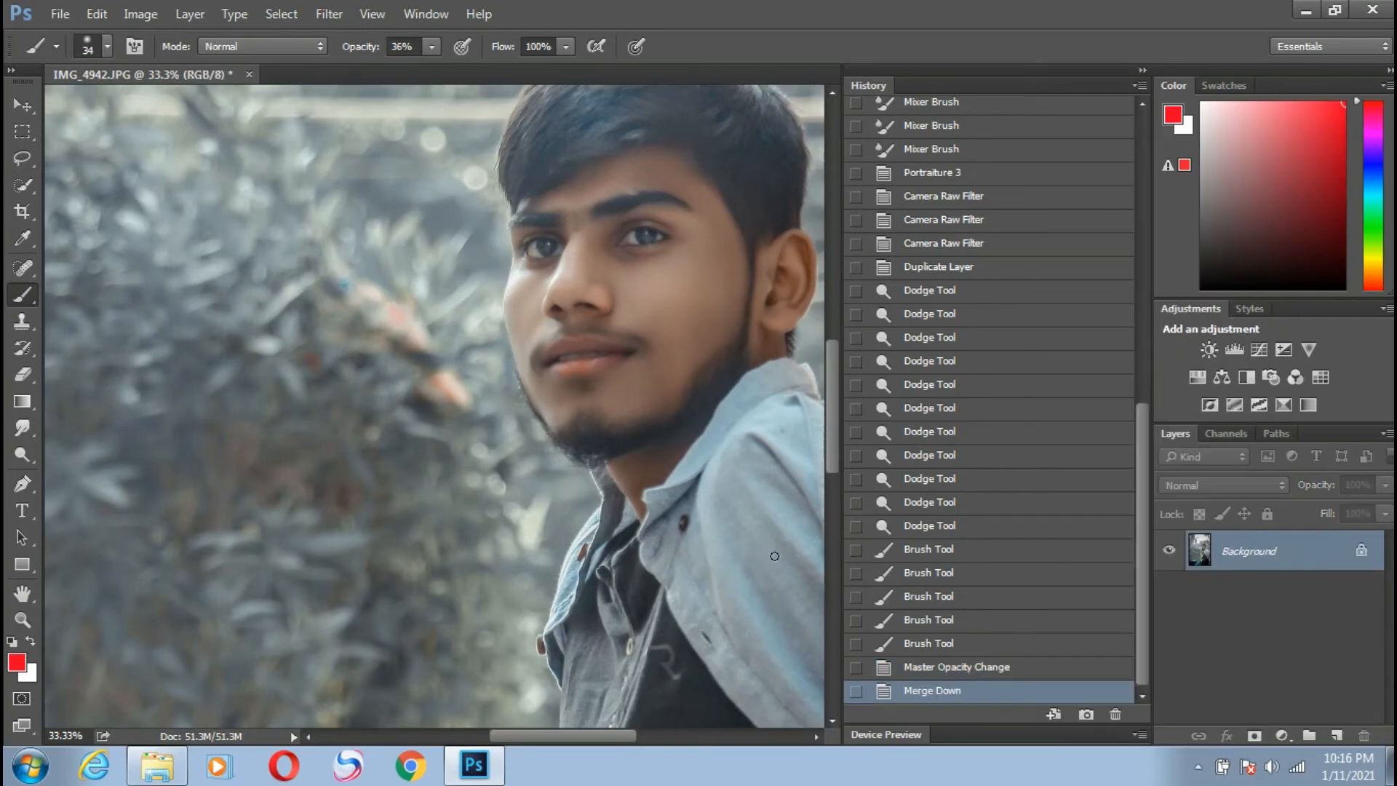
# Examine the merged portrait at several magnifications, from the face to the whole photo
pyautogui.hotkey('ctrl', '-')
pyautogui.hotkey('ctrl', '-')
pyautogui.hotkey('ctrl', '-')
pyautogui.hotkey('ctrl', '-')
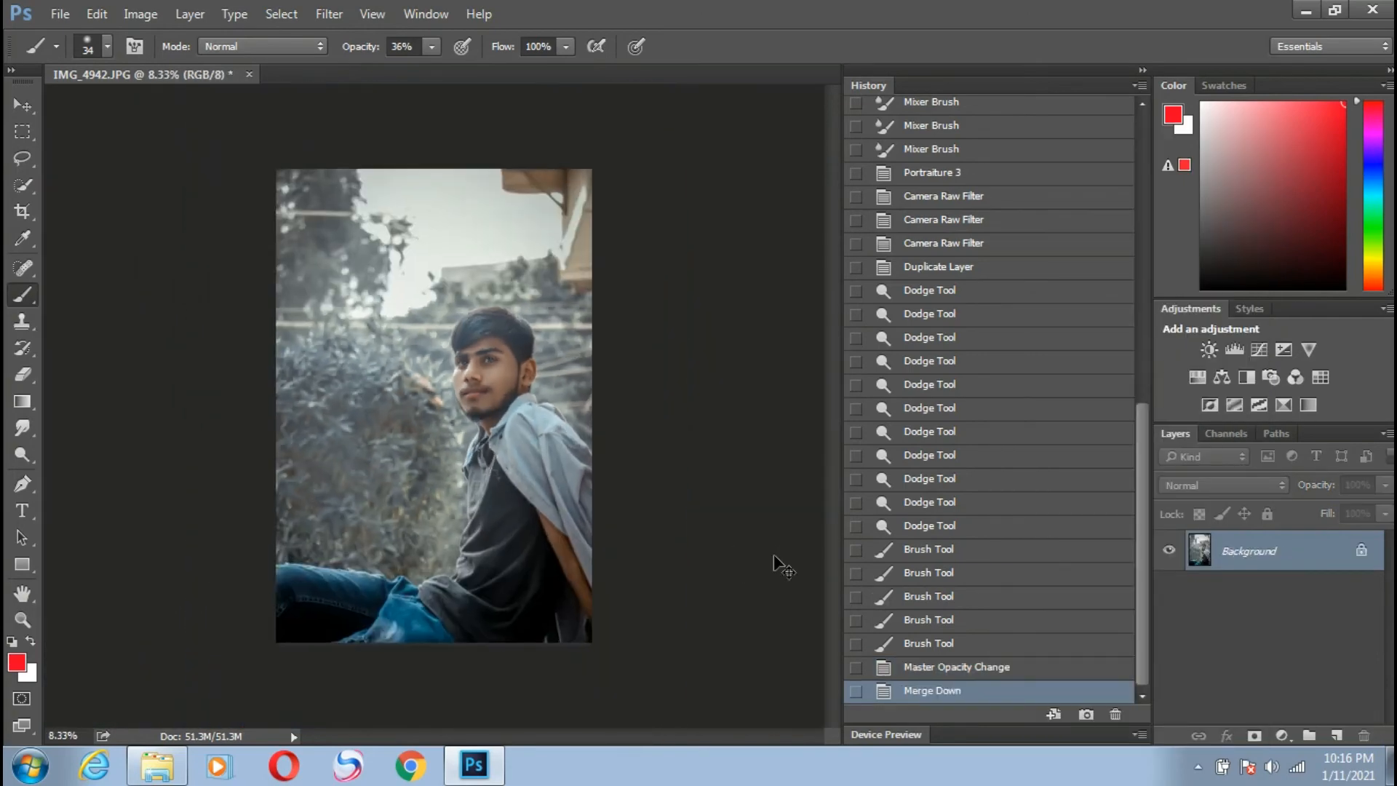
pyautogui.hotkey('ctrl', '+')
pyautogui.hotkey('ctrl', '+')
pyautogui.hotkey('ctrl', '+')
pyautogui.hotkey('ctrl', '-')
pyautogui.hotkey('ctrl', '-')
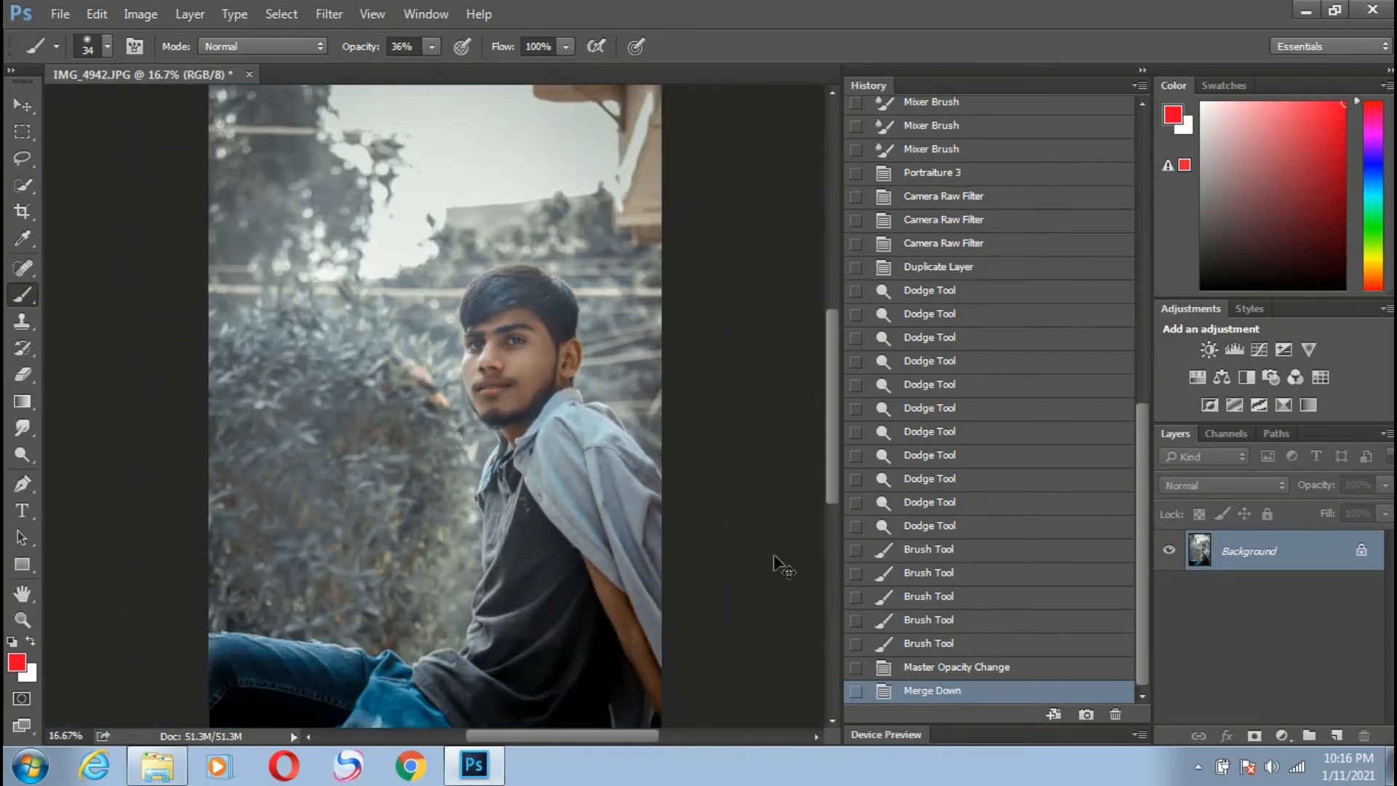
pyautogui.hotkey('ctrl', '-')
pyautogui.hotkey('ctrl', '-')
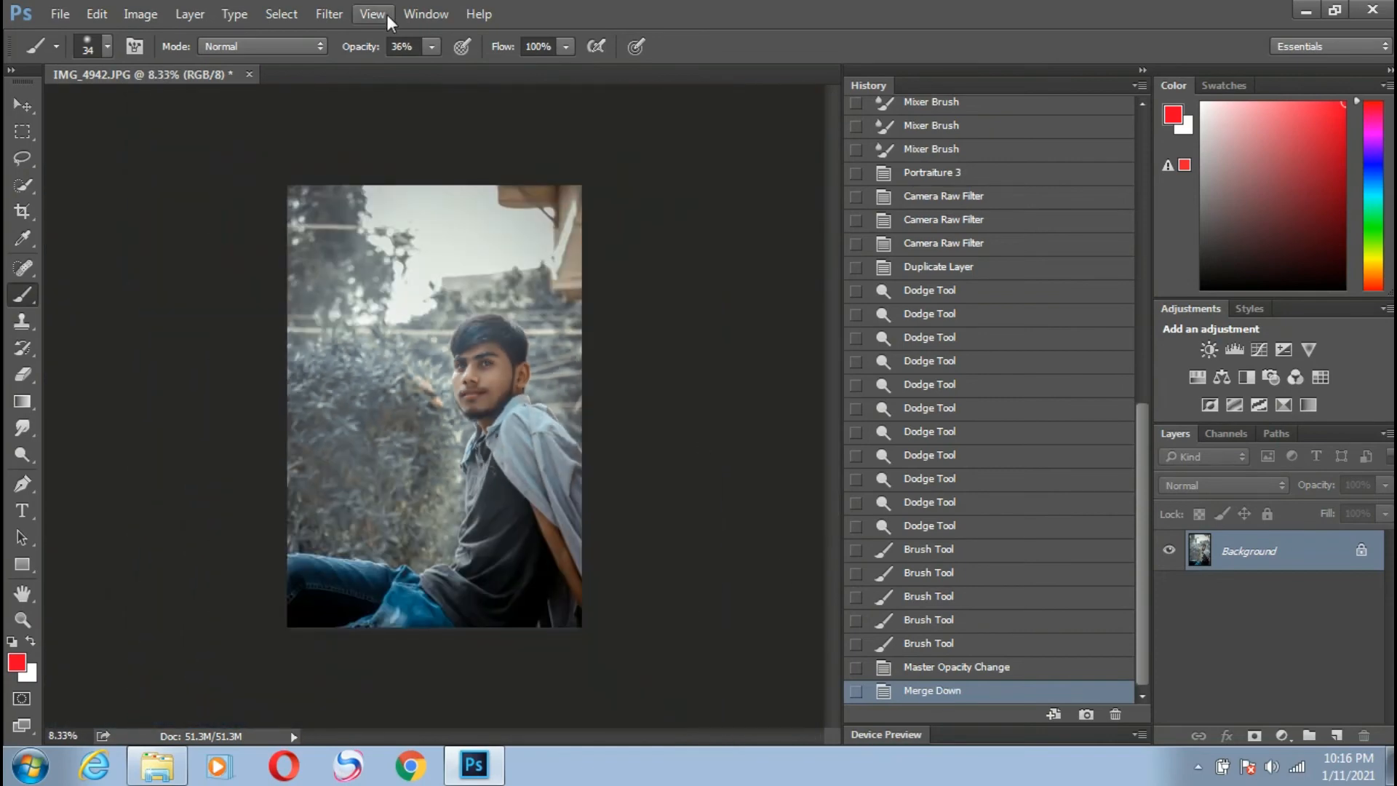
# Start the Camera Raw Filter on the merged photo and set the Post Crop Vignetting amount to +1
pyautogui.click(329, 14)
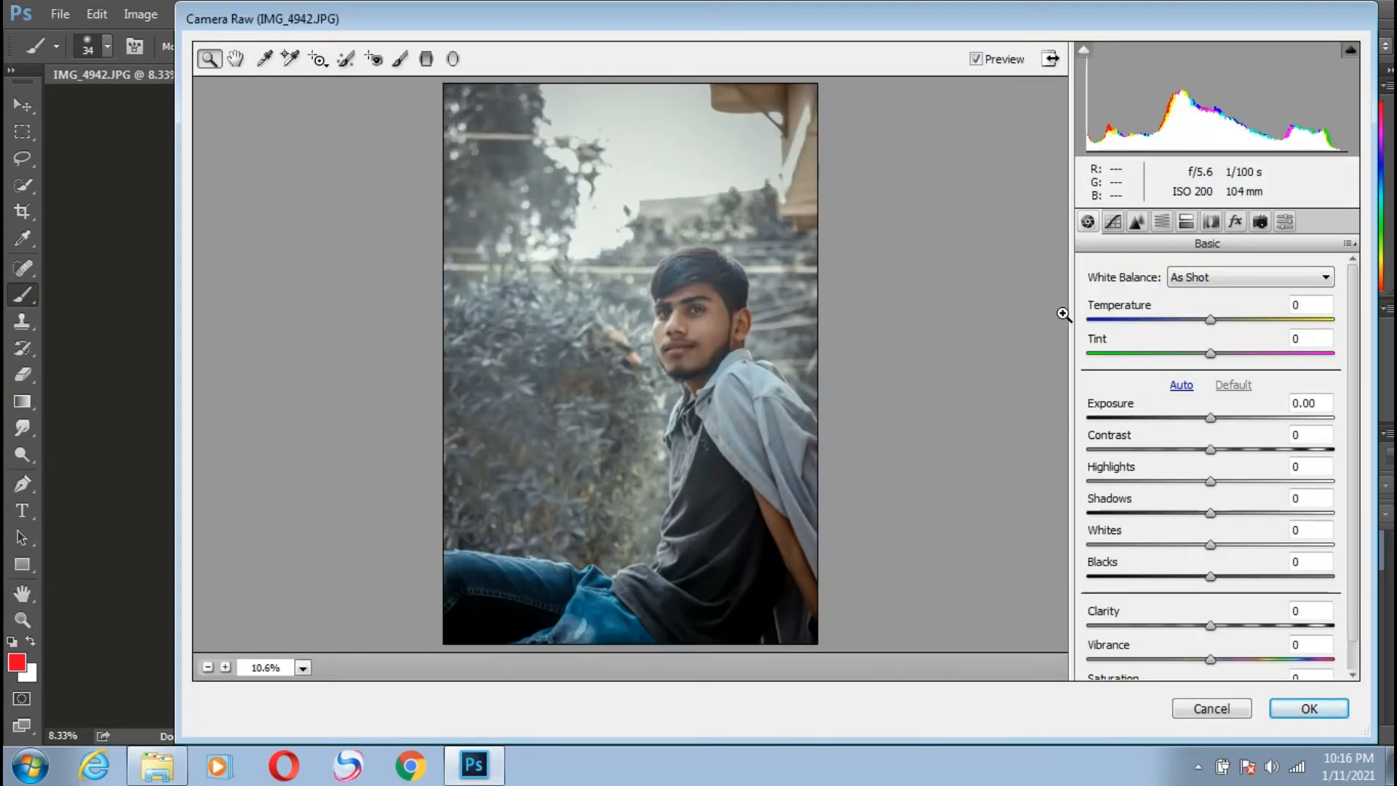
pyautogui.click(1162, 221)
pyautogui.click(1234, 221)
pyautogui.moveTo(1184, 484); pyautogui.dragTo(1216, 486)
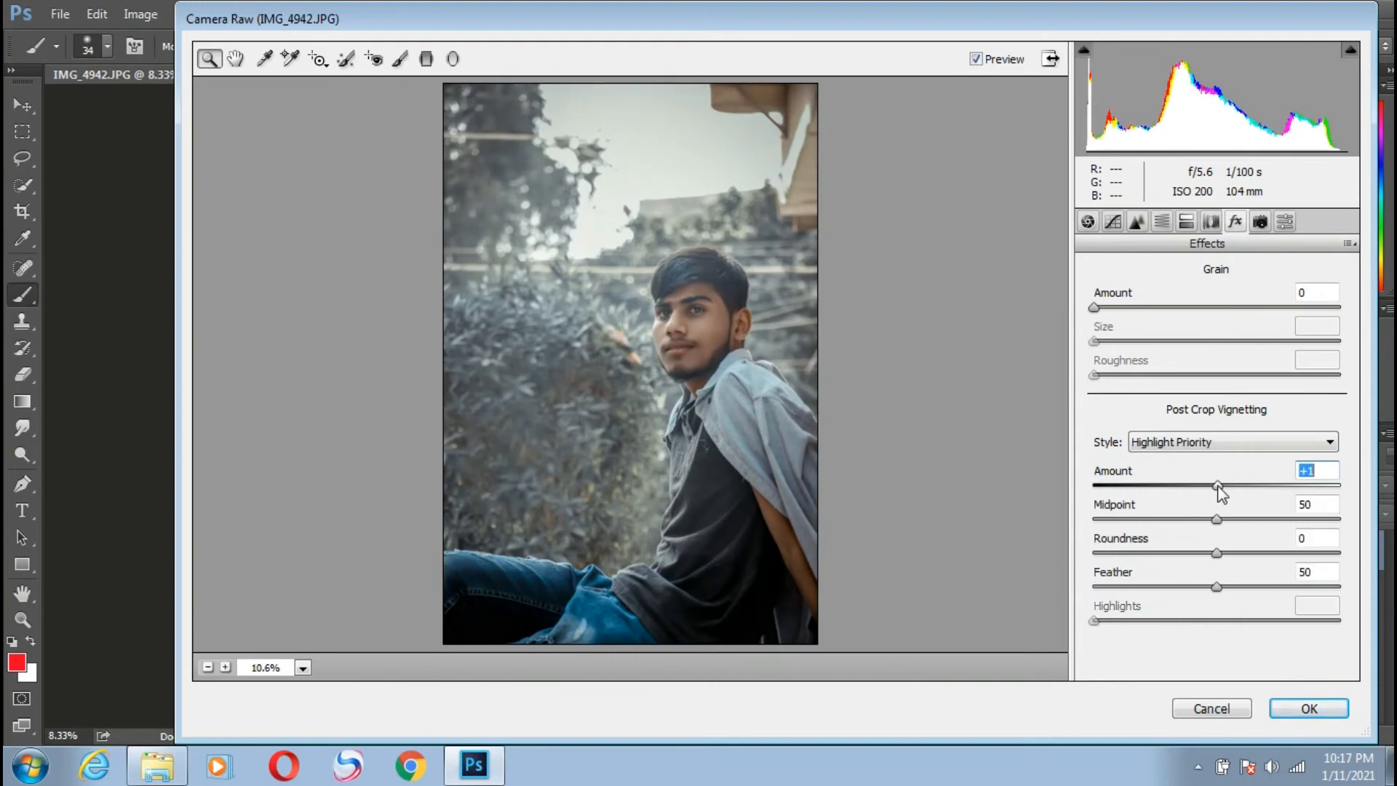
# Add a tall elliptical Radial Filter and centre it over the photo so it surrounds most of the frame
pyautogui.click(451, 59)
pyautogui.moveTo(602, 103); pyautogui.dragTo(762, 513)
pyautogui.click(208, 667)
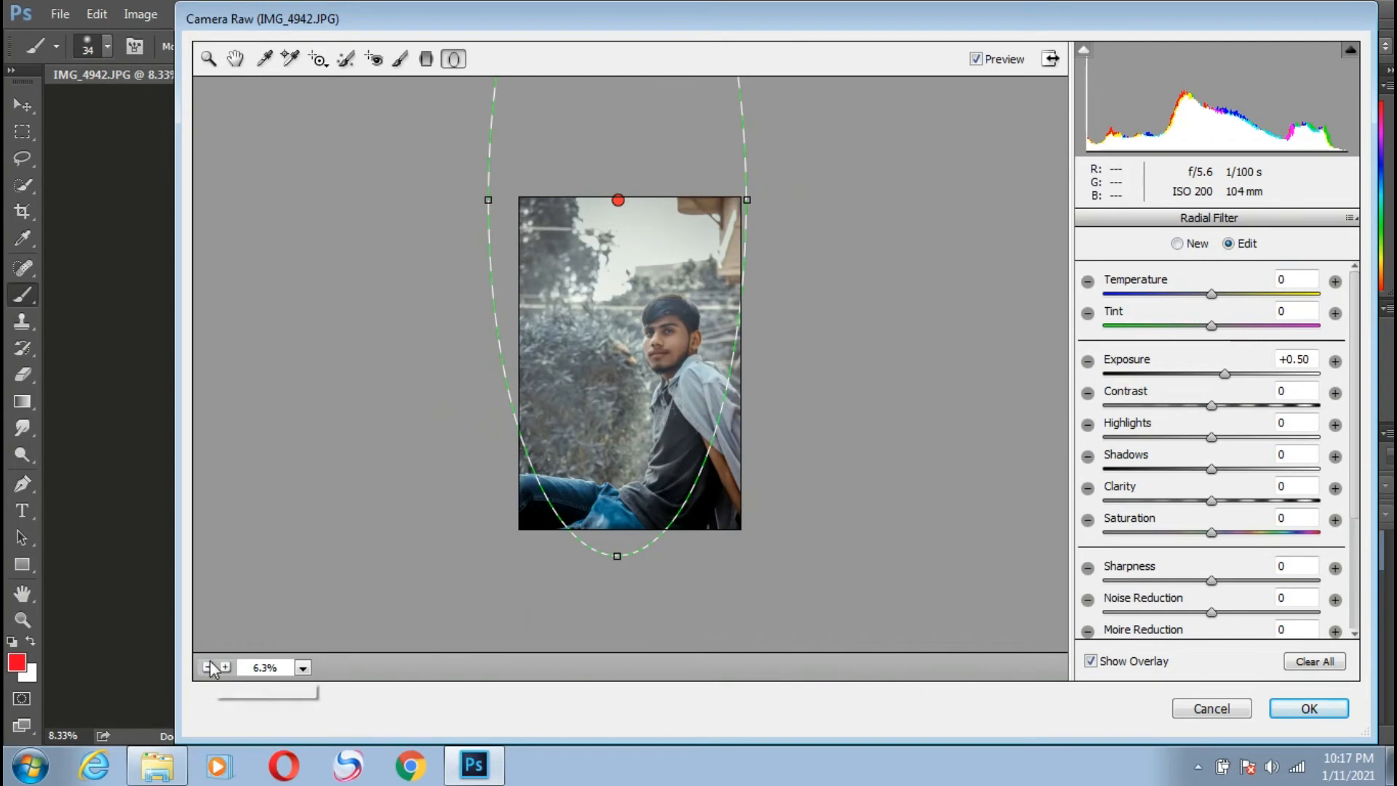
pyautogui.click(208, 667)
pyautogui.moveTo(626, 205); pyautogui.dragTo(625, 284)
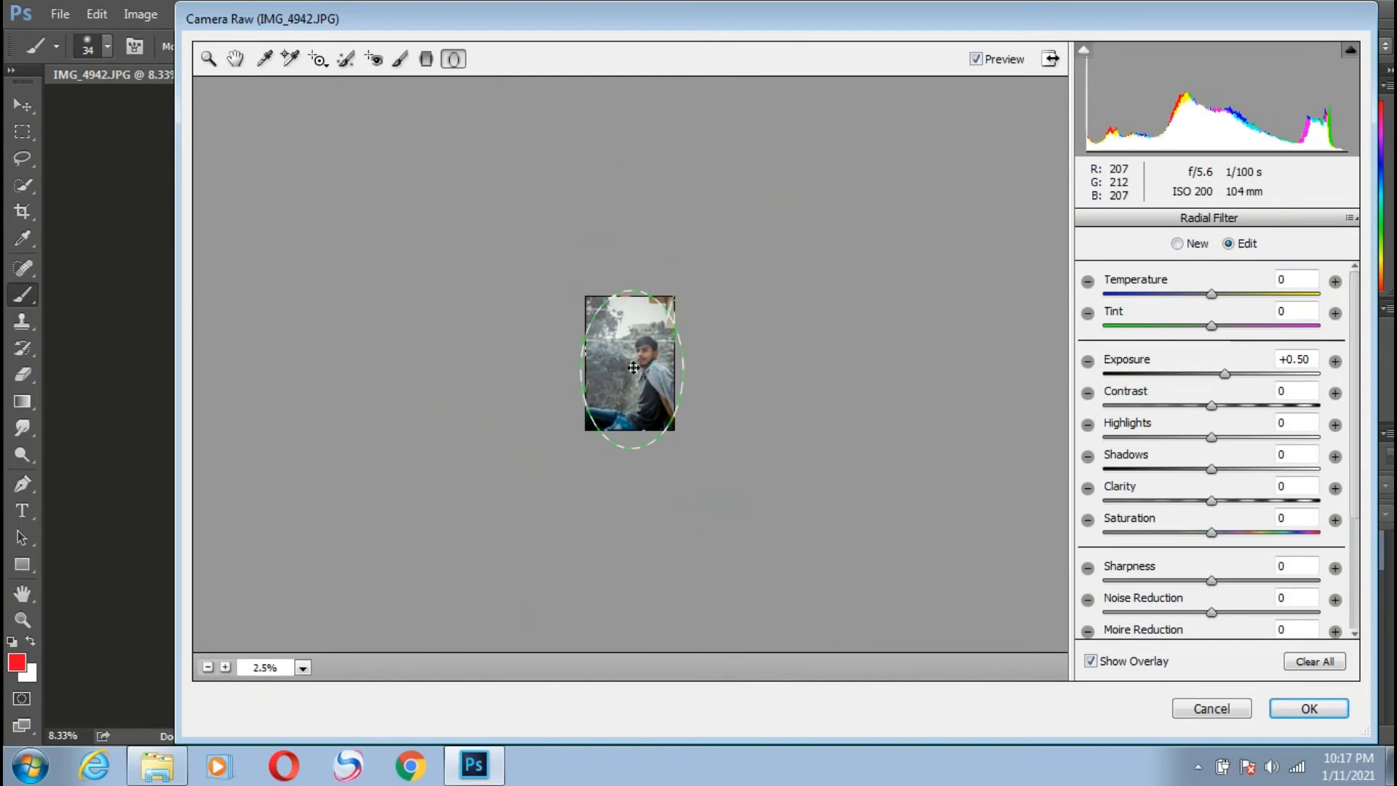
pyautogui.click(225, 667)
pyautogui.click(225, 668)
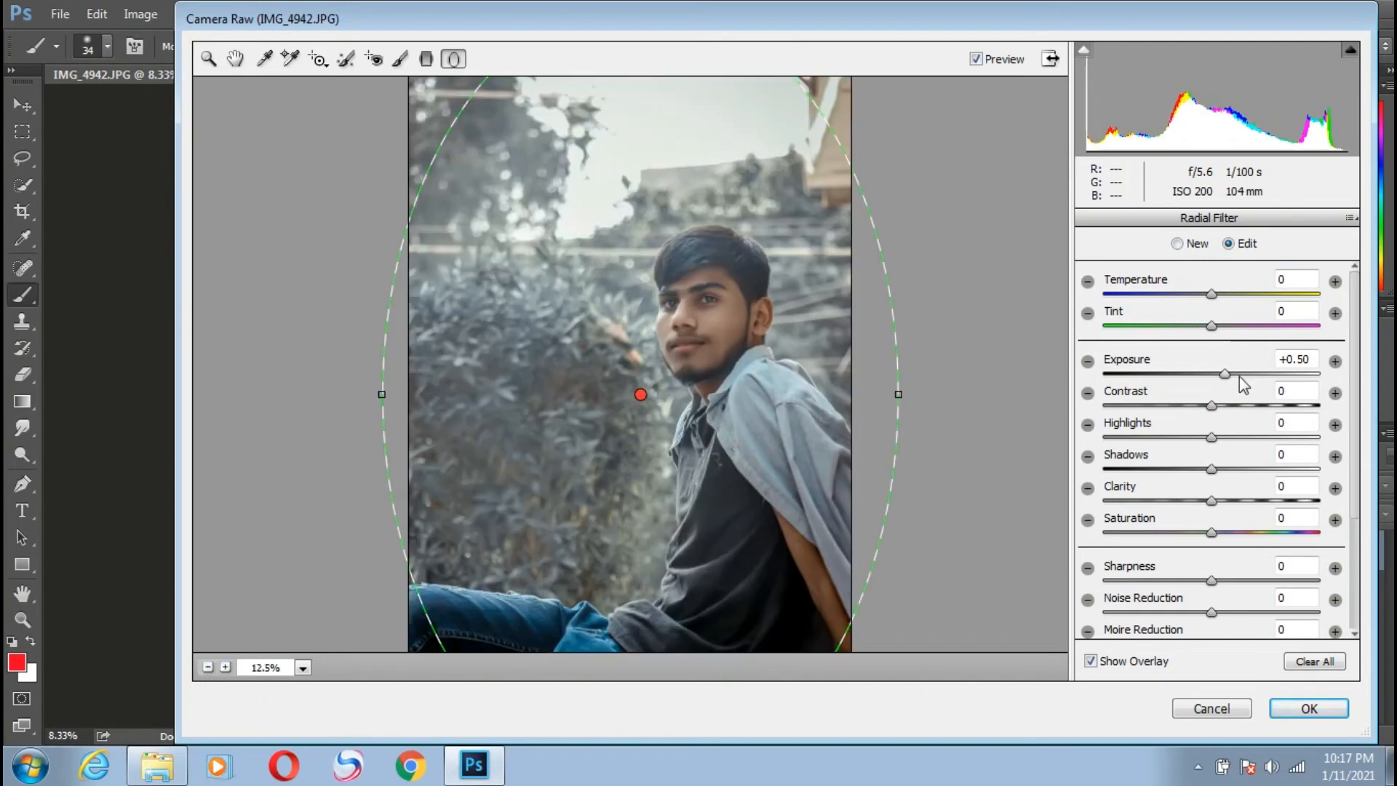
# Set the radial filter's exposure to +0.05, sharpness to +10 and saturation to +10, apply Camera Raw and compare it with the preceding state
pyautogui.moveTo(1226, 374); pyautogui.dragTo(1212, 374)
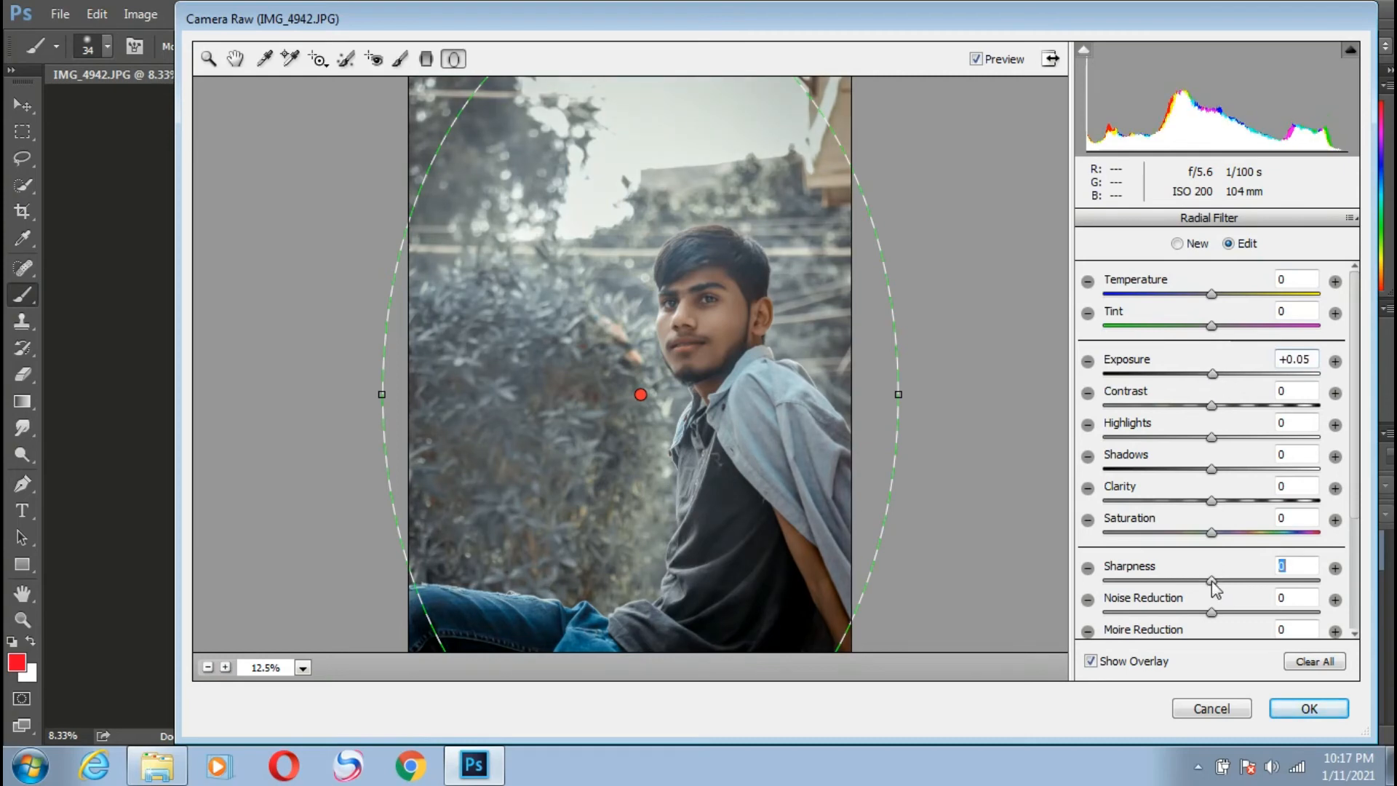
pyautogui.moveTo(1211, 581); pyautogui.dragTo(1220, 581)
pyautogui.moveTo(1212, 532); pyautogui.dragTo(1223, 532)
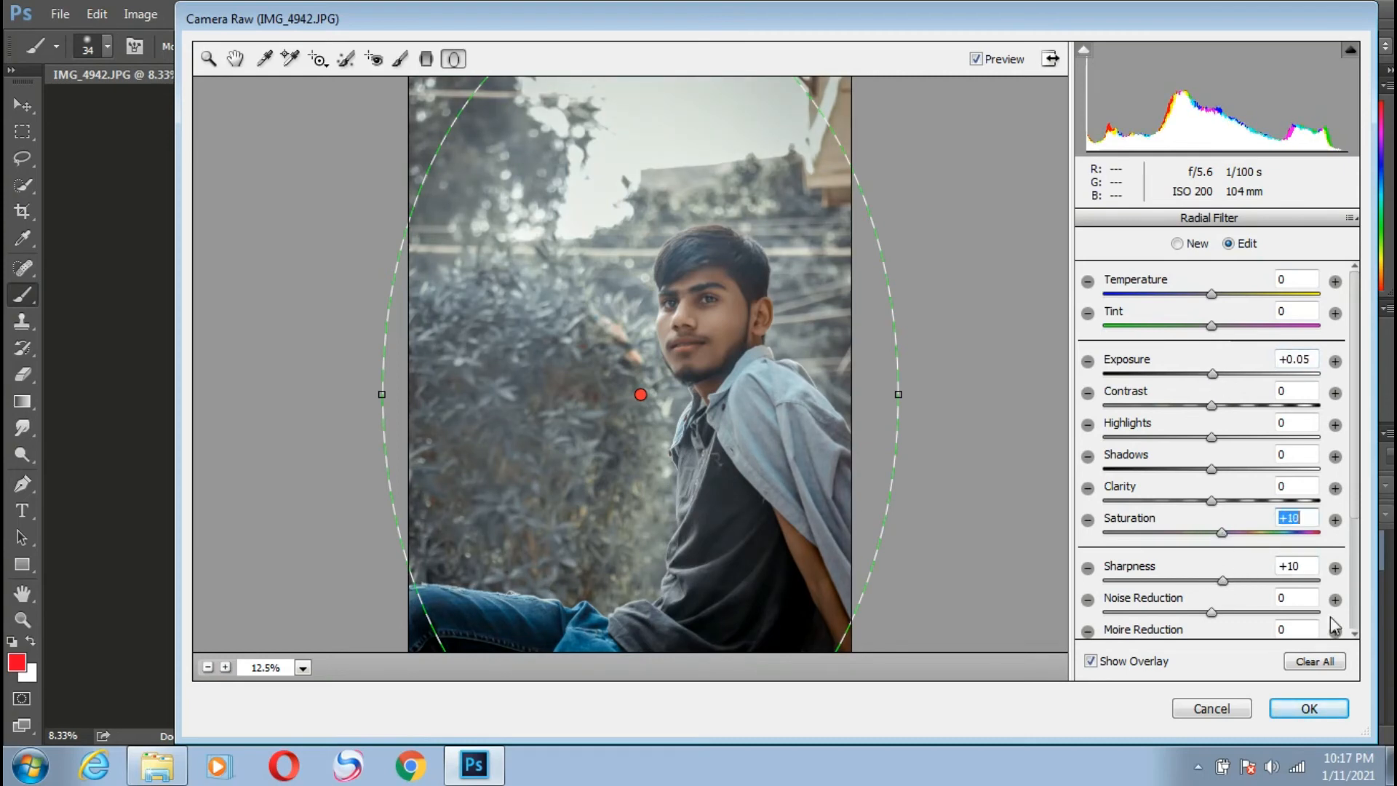
pyautogui.click(1354, 634)
pyautogui.click(1354, 634)
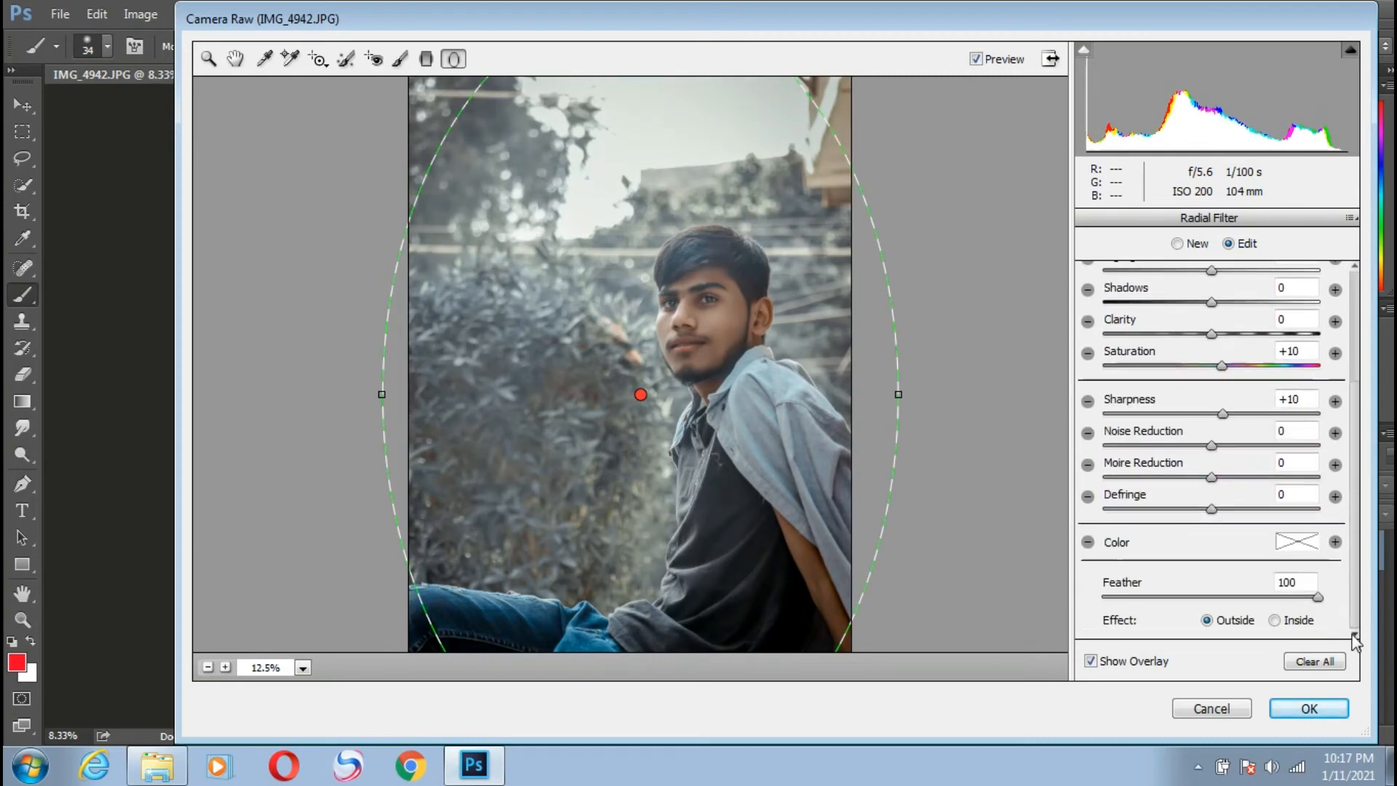
pyautogui.click(1303, 709)
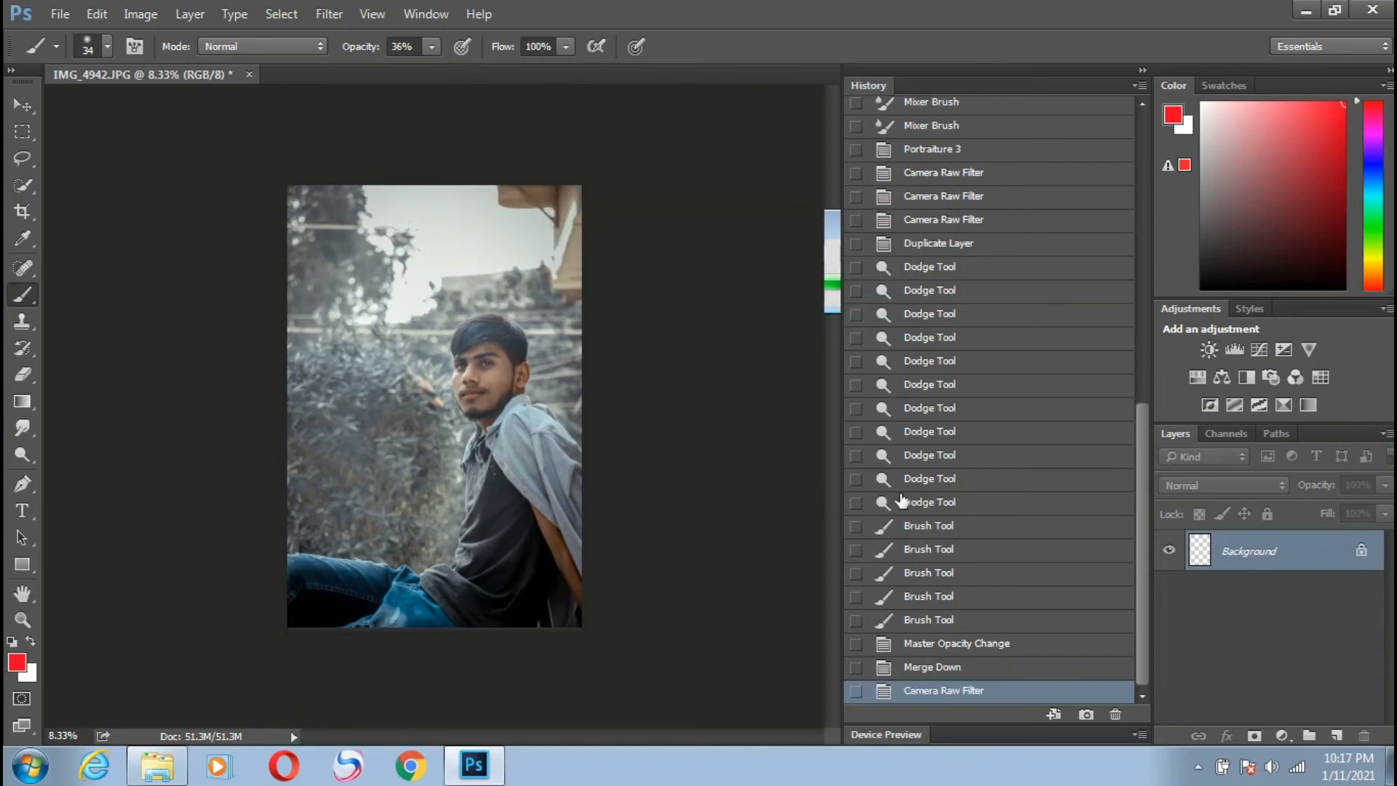
pyautogui.click(916, 673)
pyautogui.click(916, 691)
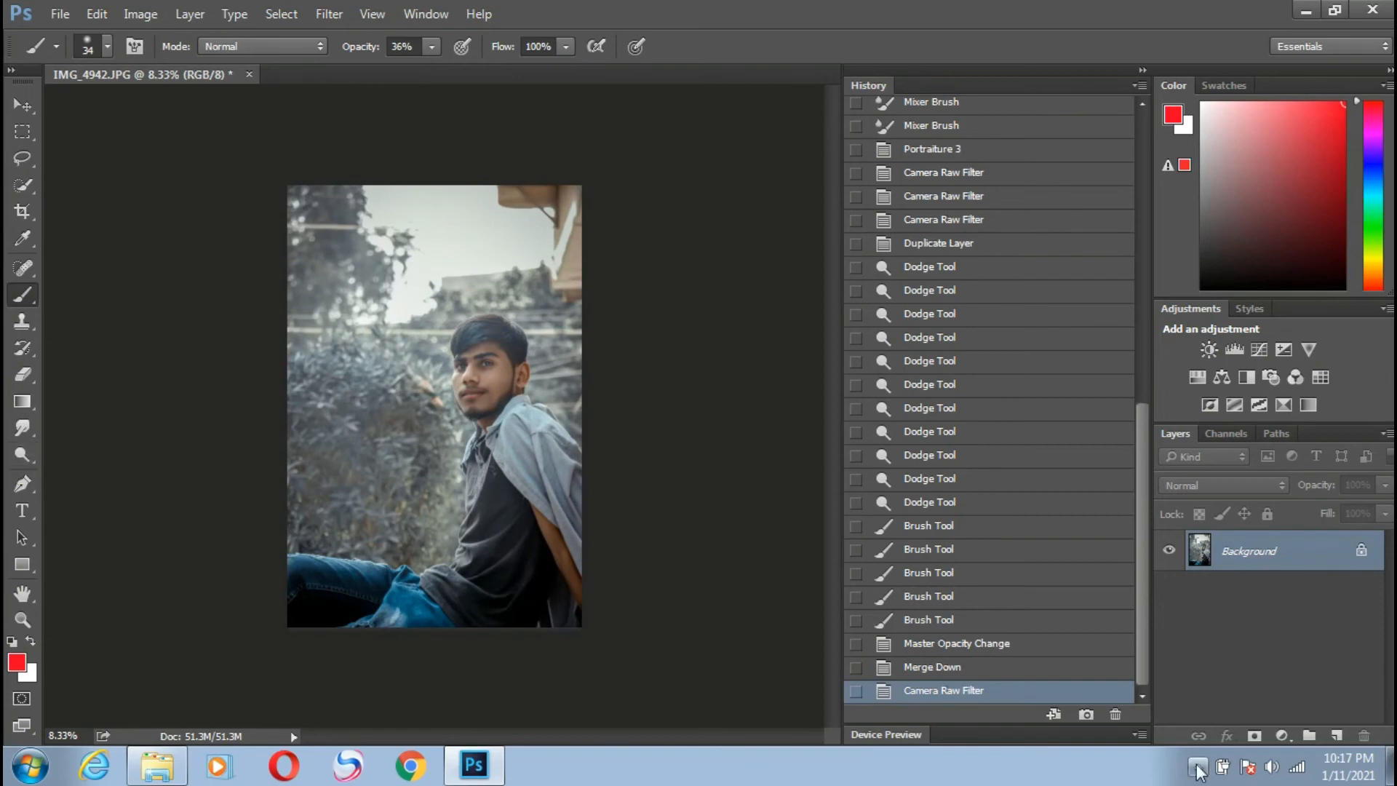
# Add a new empty layer and choose the Gradient tool with white (ffffff) as the foreground colour
pyautogui.click(1337, 736)
pyautogui.click(23, 402)
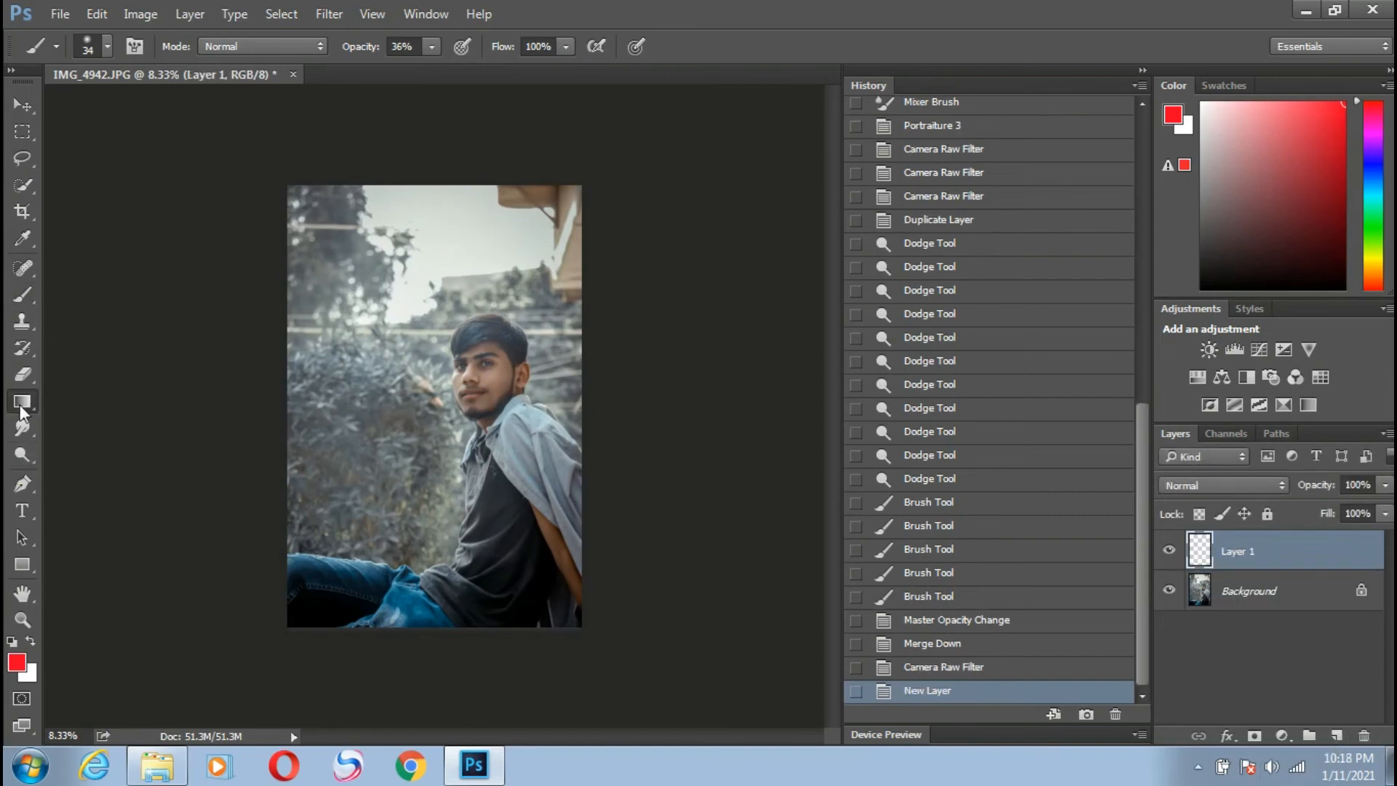
pyautogui.click(17, 662)
pyautogui.moveTo(458, 200); pyautogui.dragTo(336, 83)
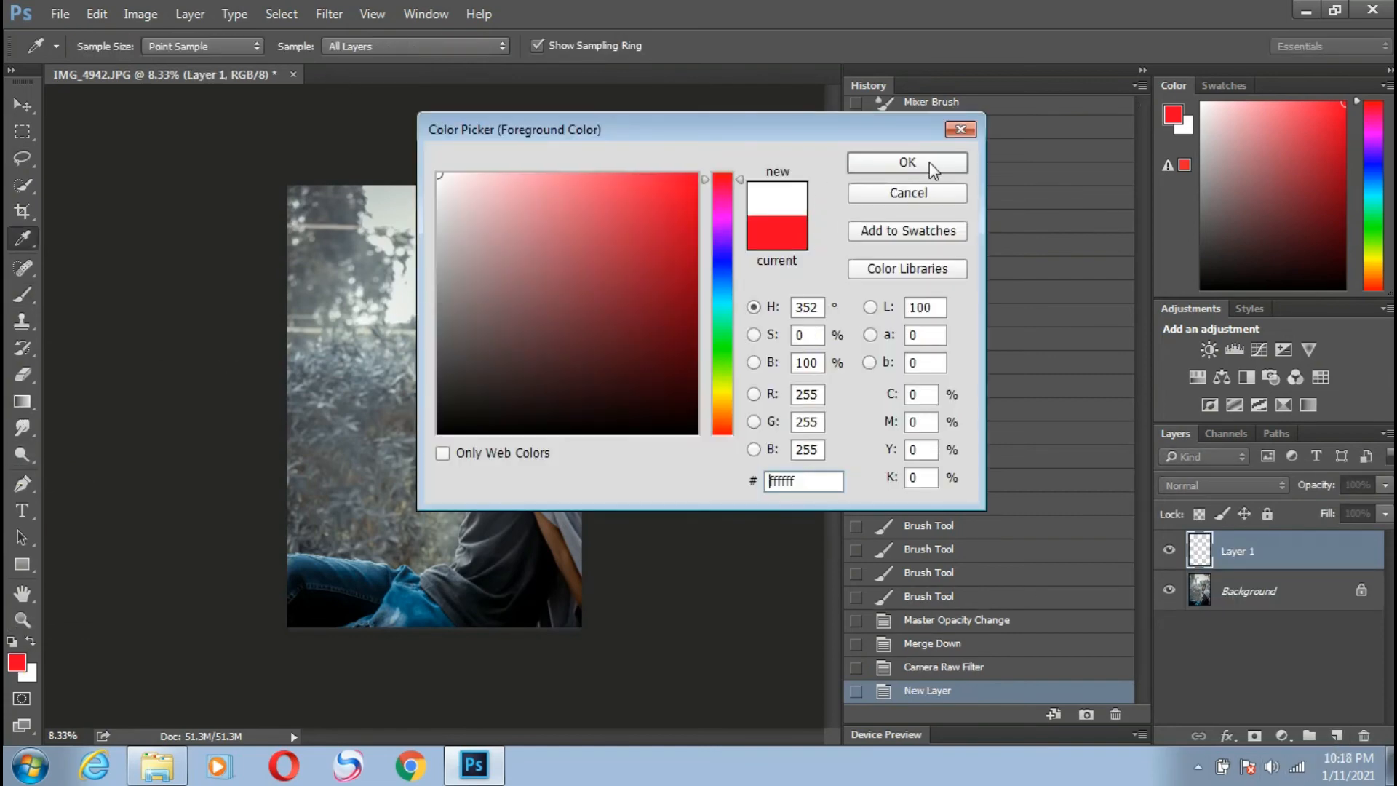
pyautogui.click(929, 163)
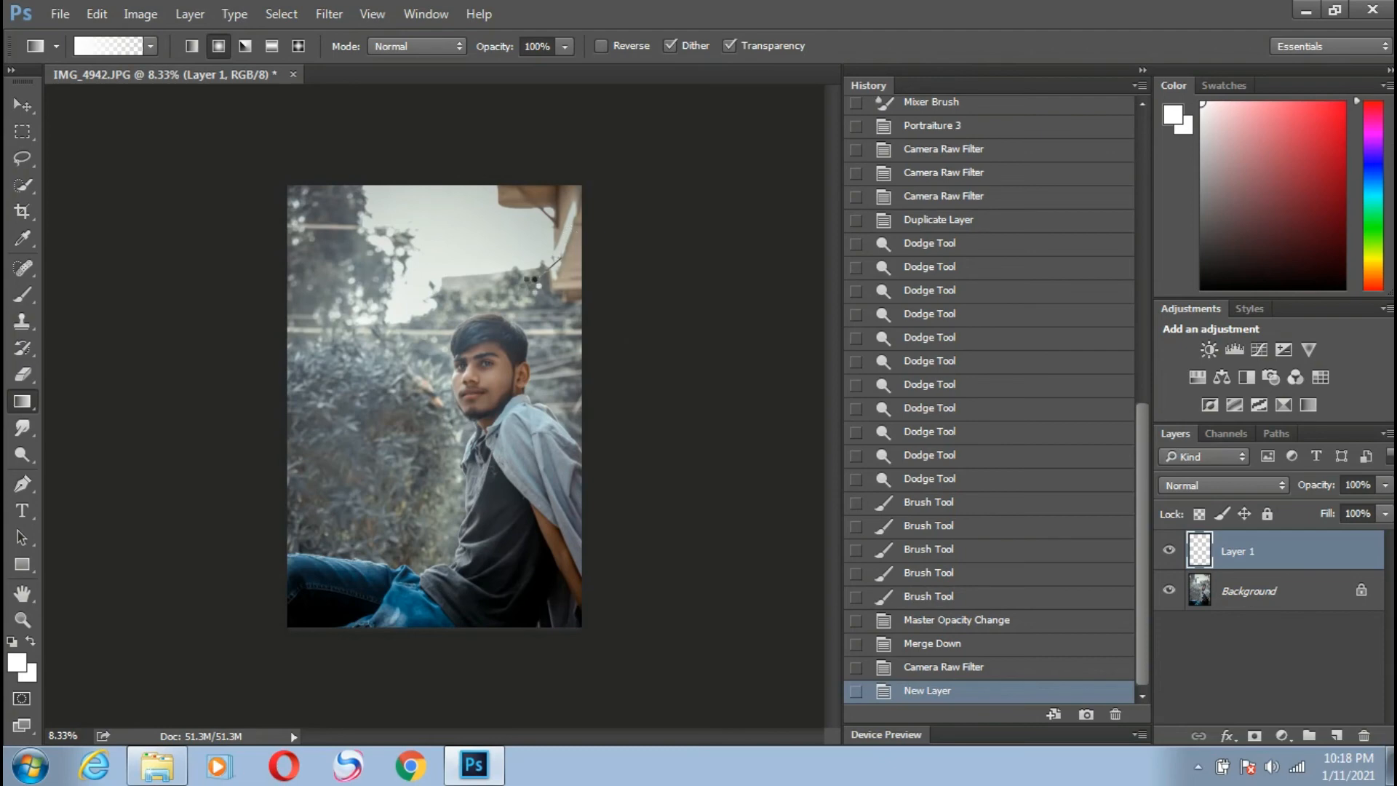
# Draw a small white radial gradient near the building and stretch it with Free Transform into a tall glow along the photo's right edge
pyautogui.moveTo(534, 280); pyautogui.dragTo(533, 284)
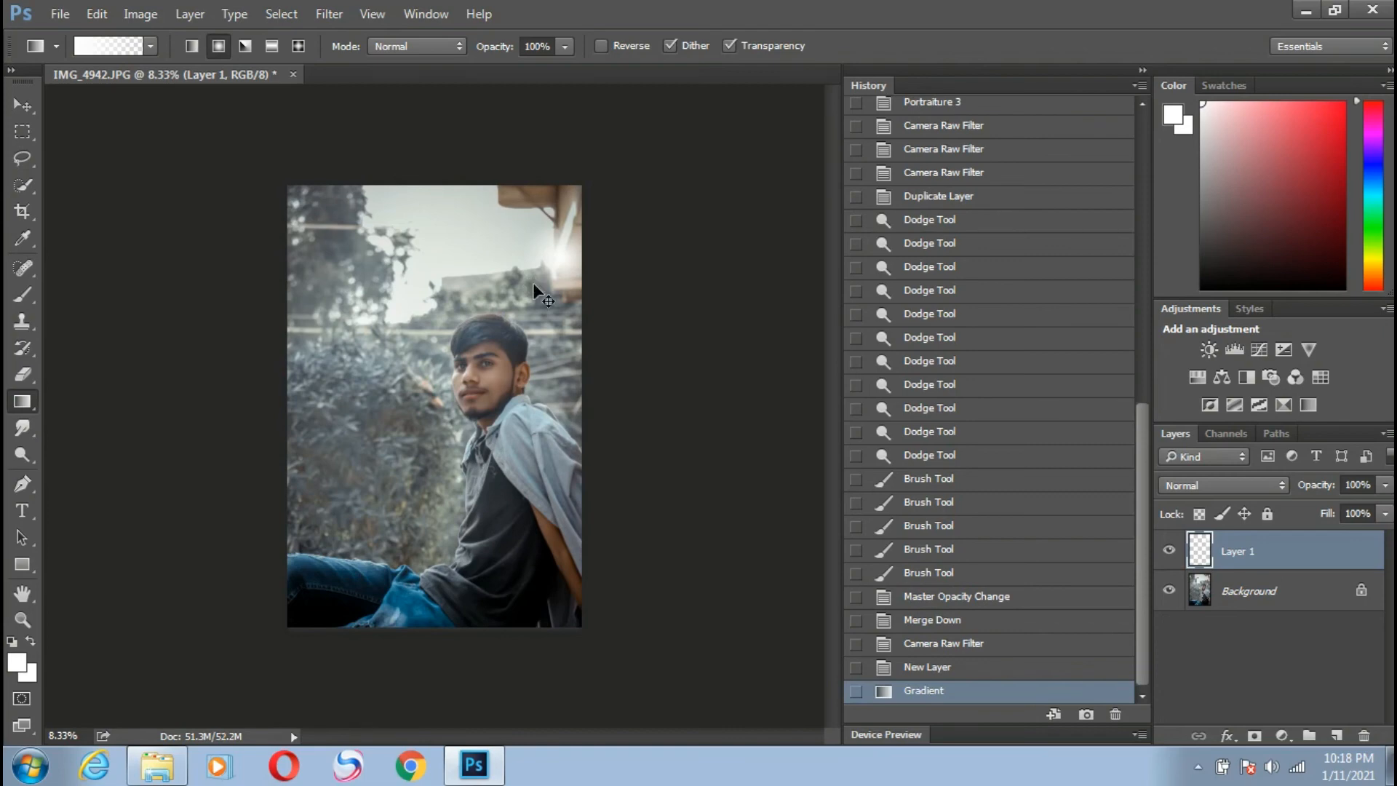
pyautogui.hotkey('ctrl', 't')
pyautogui.moveTo(584, 214); pyautogui.dragTo(671, 151)
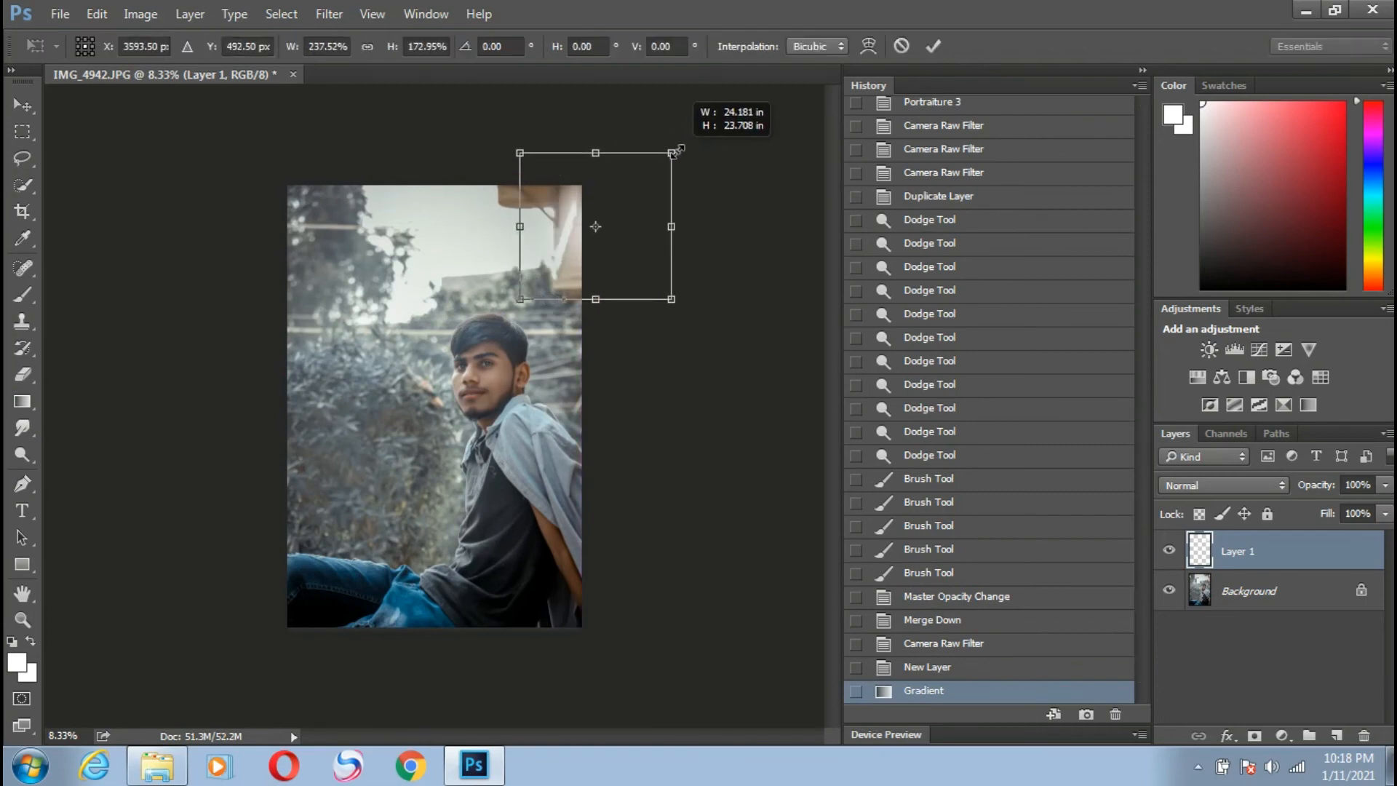
pyautogui.moveTo(597, 299); pyautogui.dragTo(591, 486)
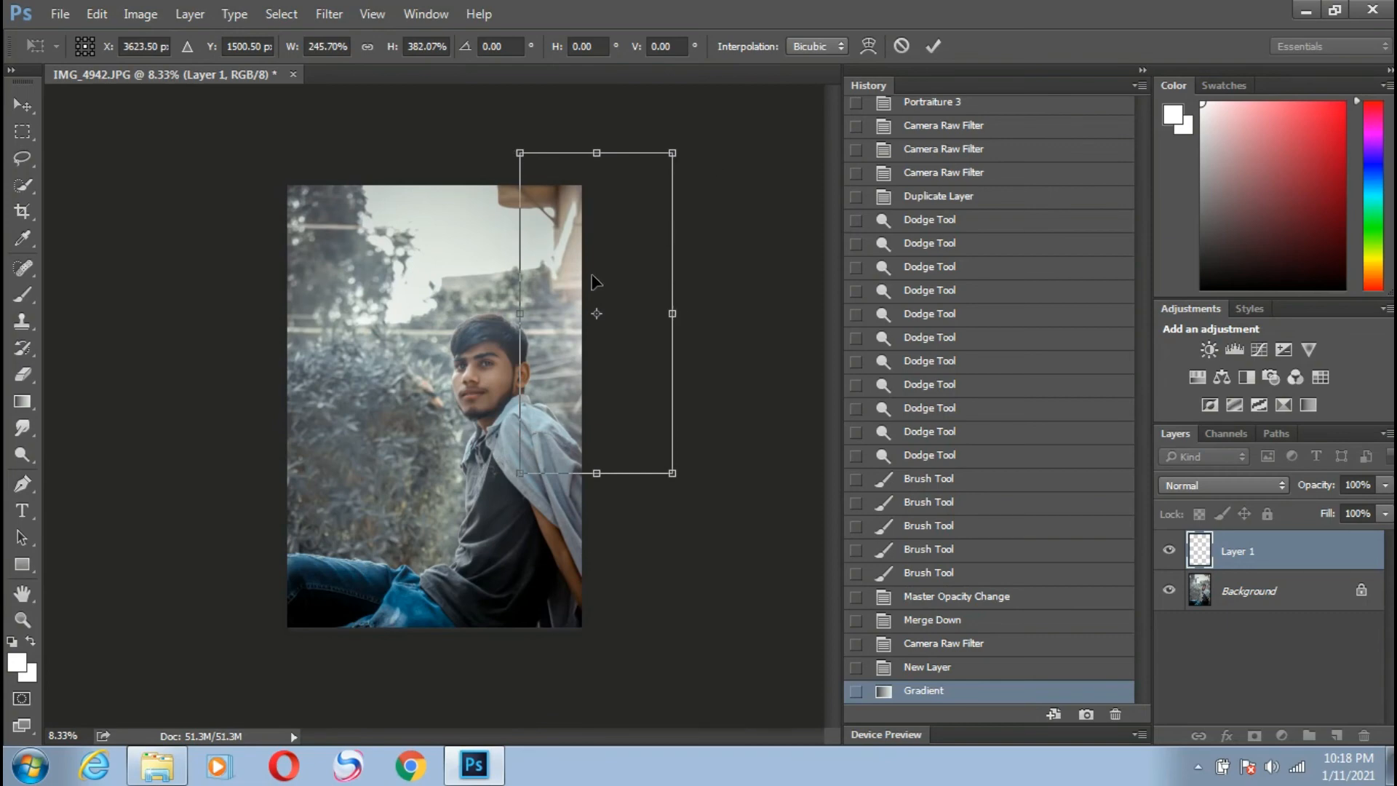
pyautogui.moveTo(514, 315); pyautogui.dragTo(502, 315)
pyautogui.moveTo(672, 314); pyautogui.dragTo(697, 314)
pyautogui.click(934, 46)
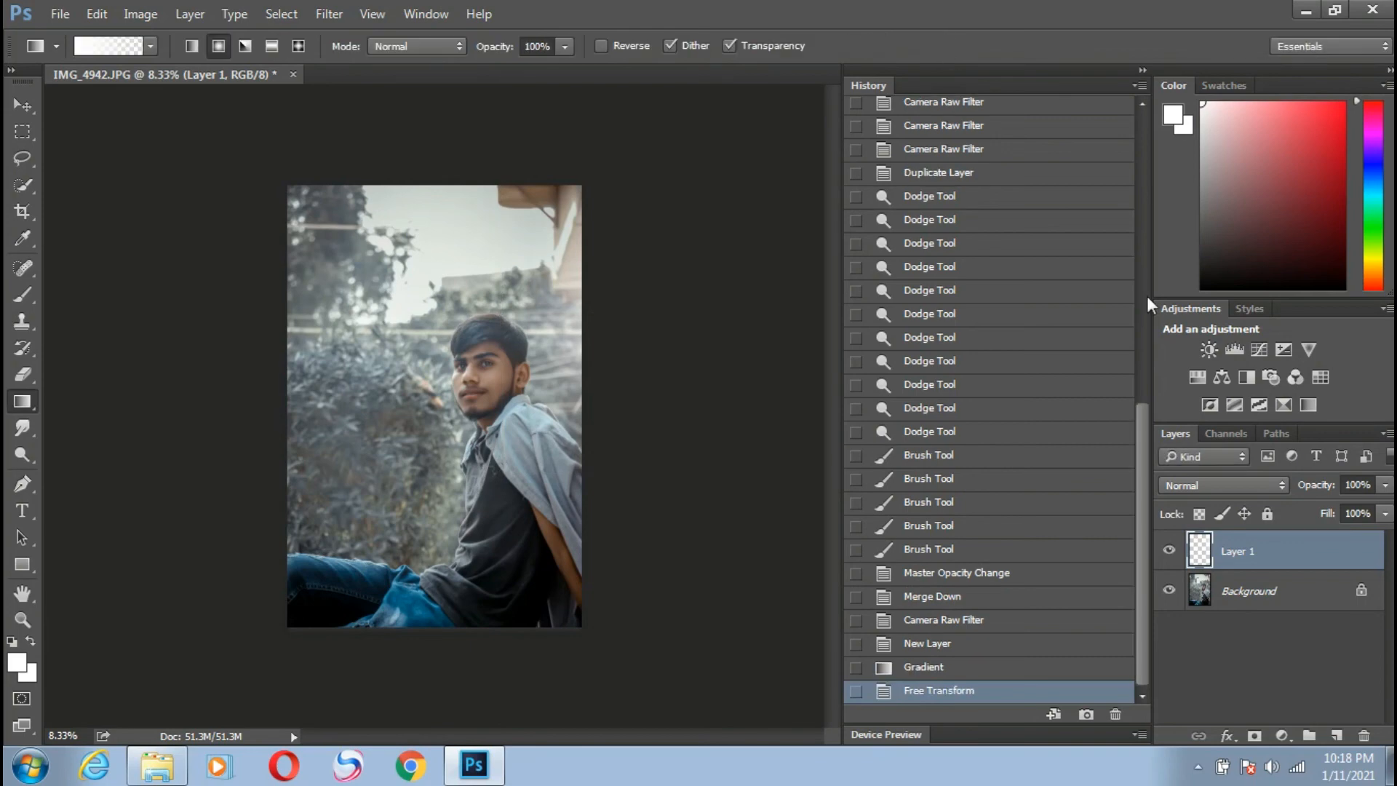
# Reduce the white glow layer's opacity to 83% and merge it down into the Background
pyautogui.click(1386, 485)
pyautogui.moveTo(1368, 508); pyautogui.dragTo(1360, 508)
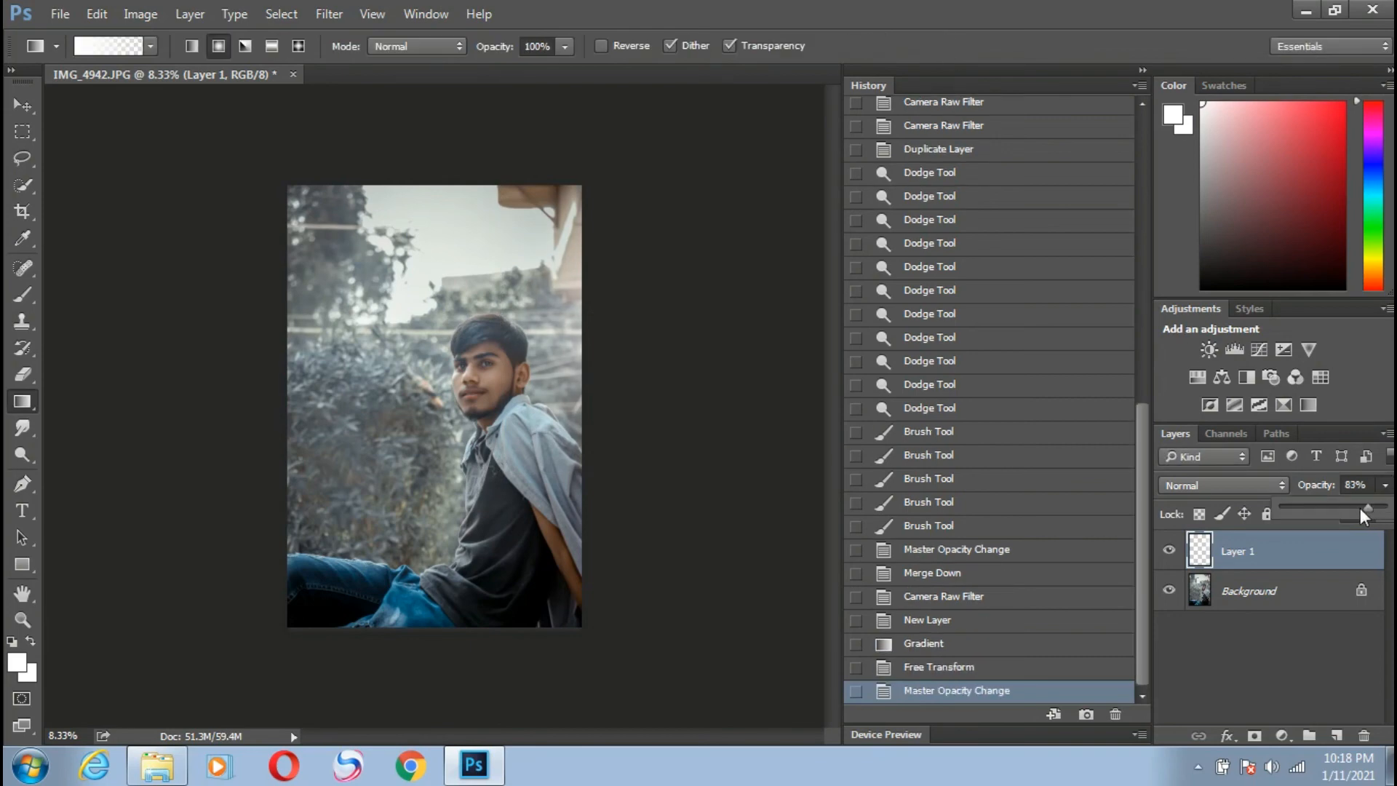
pyautogui.rightClick(1278, 562)
pyautogui.click(1137, 681)
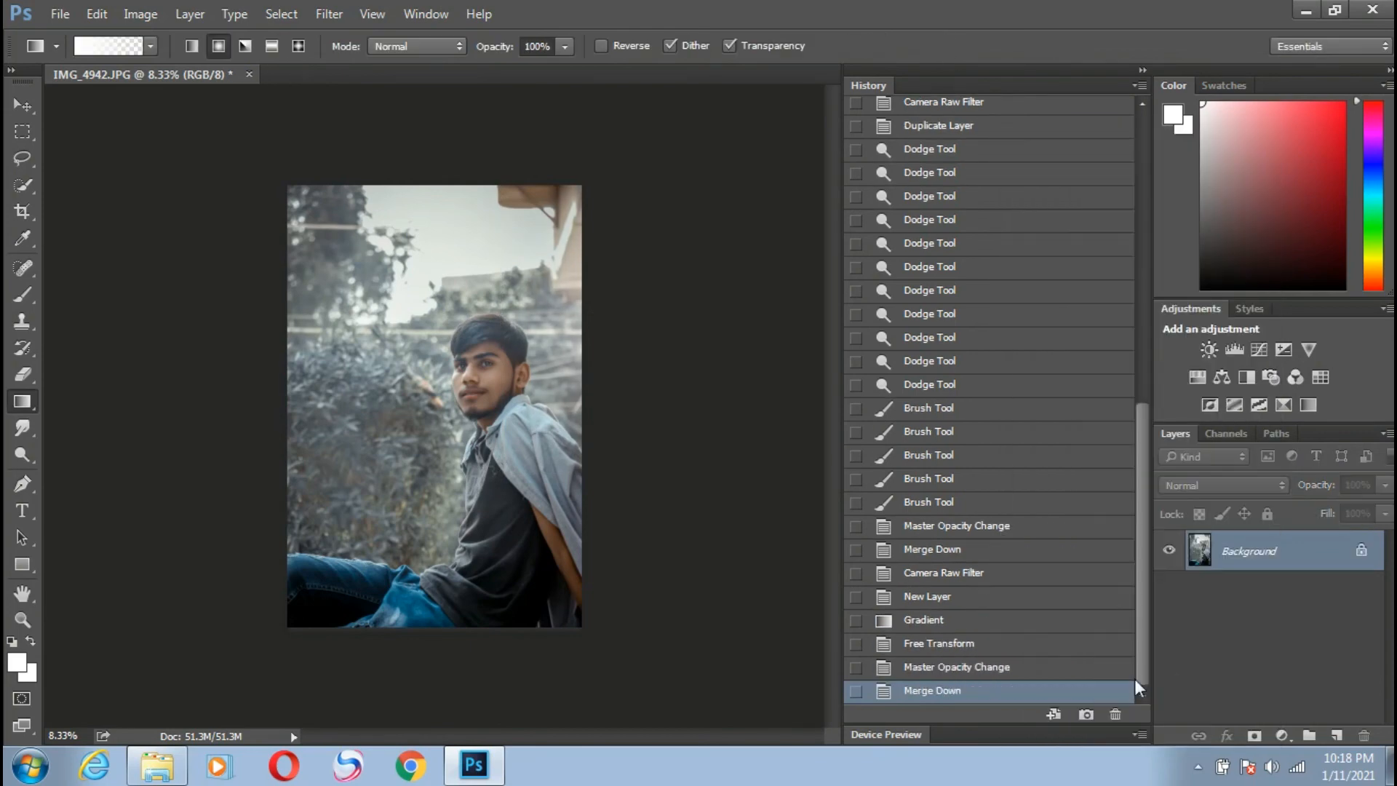
# Compare the photo before and after the white glow through the history, returning to the merged state
pyautogui.click(937, 575)
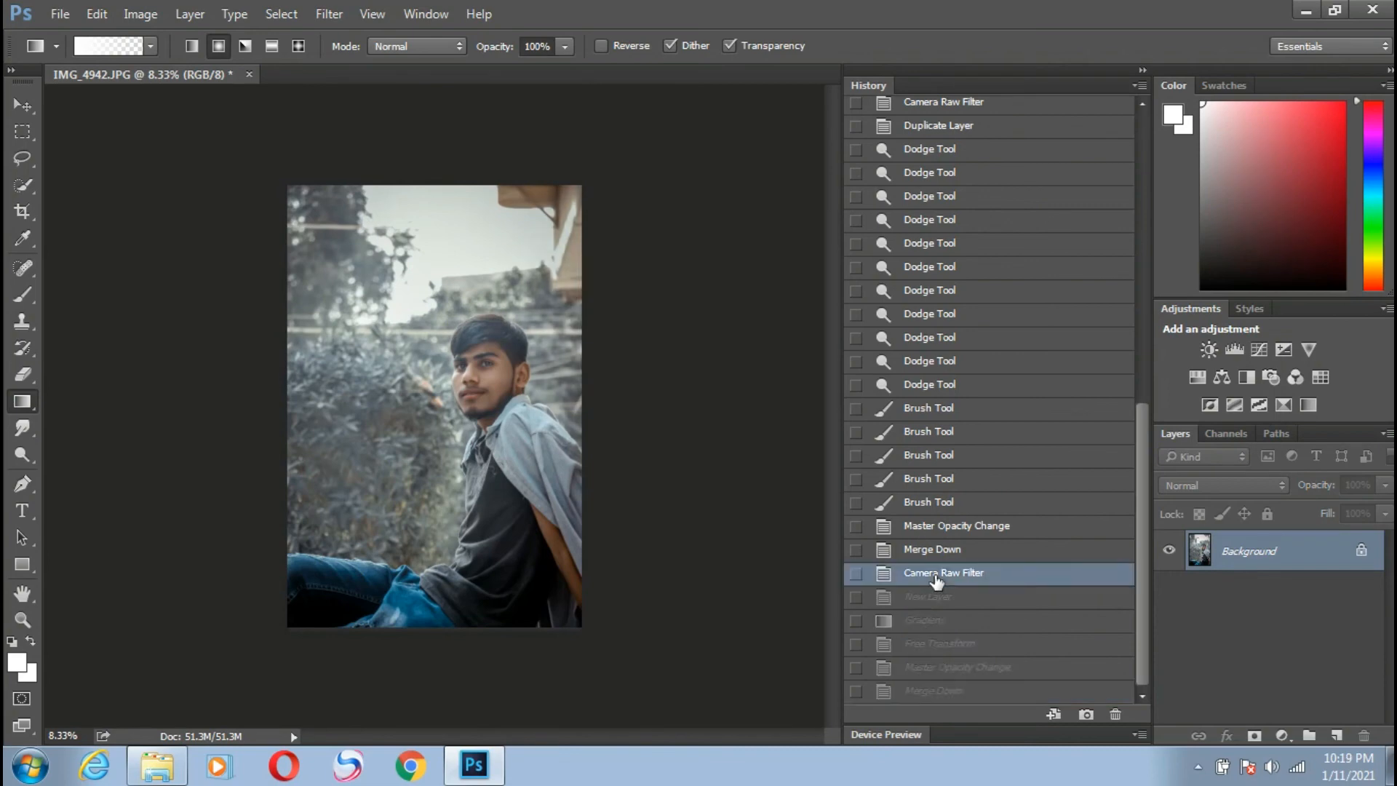
pyautogui.click(947, 695)
pyautogui.click(487, 14)
pyautogui.click(635, 7)
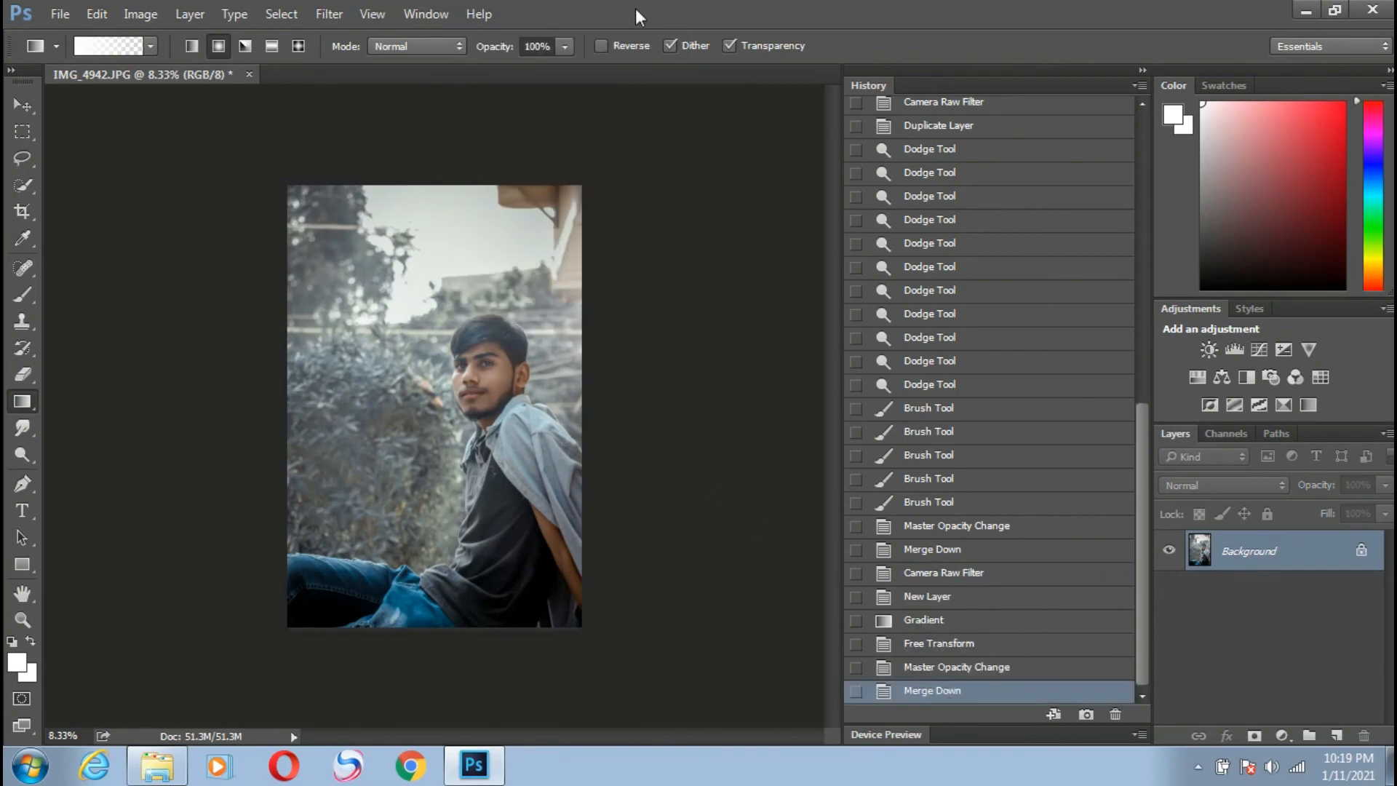
# Switch to Windows Explorer, open the PHOTOGRPHY LOGGO folder on Local Disk (D:) and select the porlion logo image
pyautogui.click(157, 765)
pyautogui.click(109, 391)
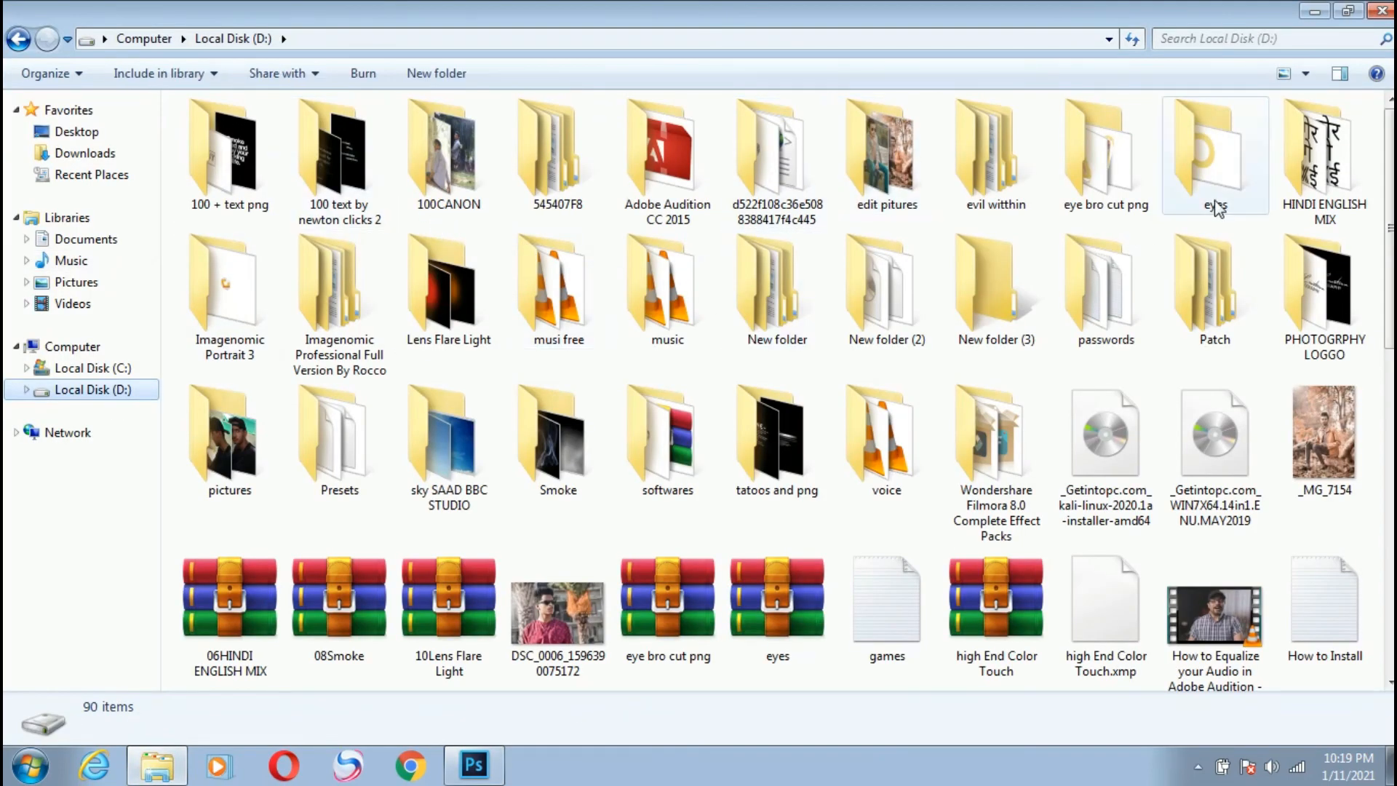
pyautogui.doubleClick(1280, 262)
pyautogui.click(700, 166)
pyautogui.click(763, 155)
pyautogui.click(707, 154)
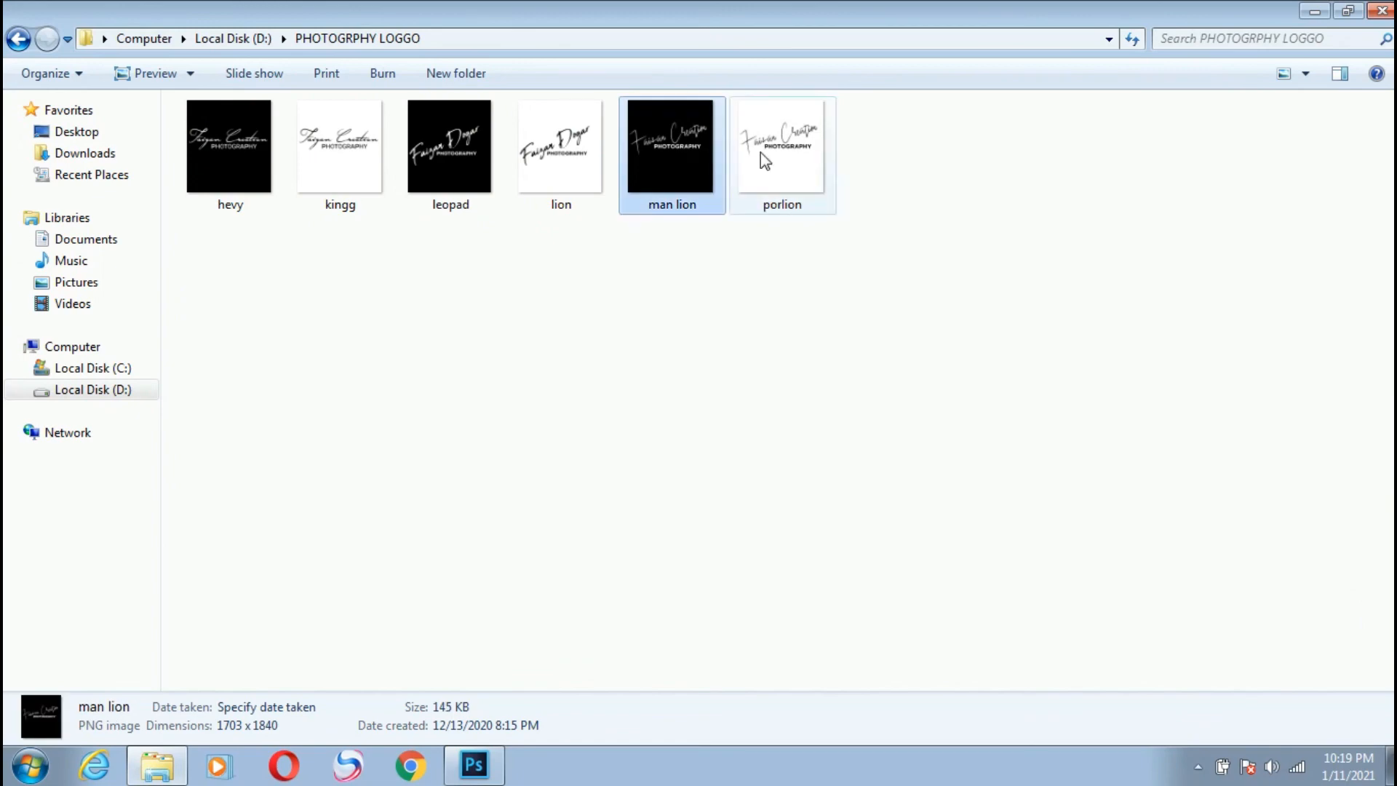
pyautogui.doubleClick(761, 153)
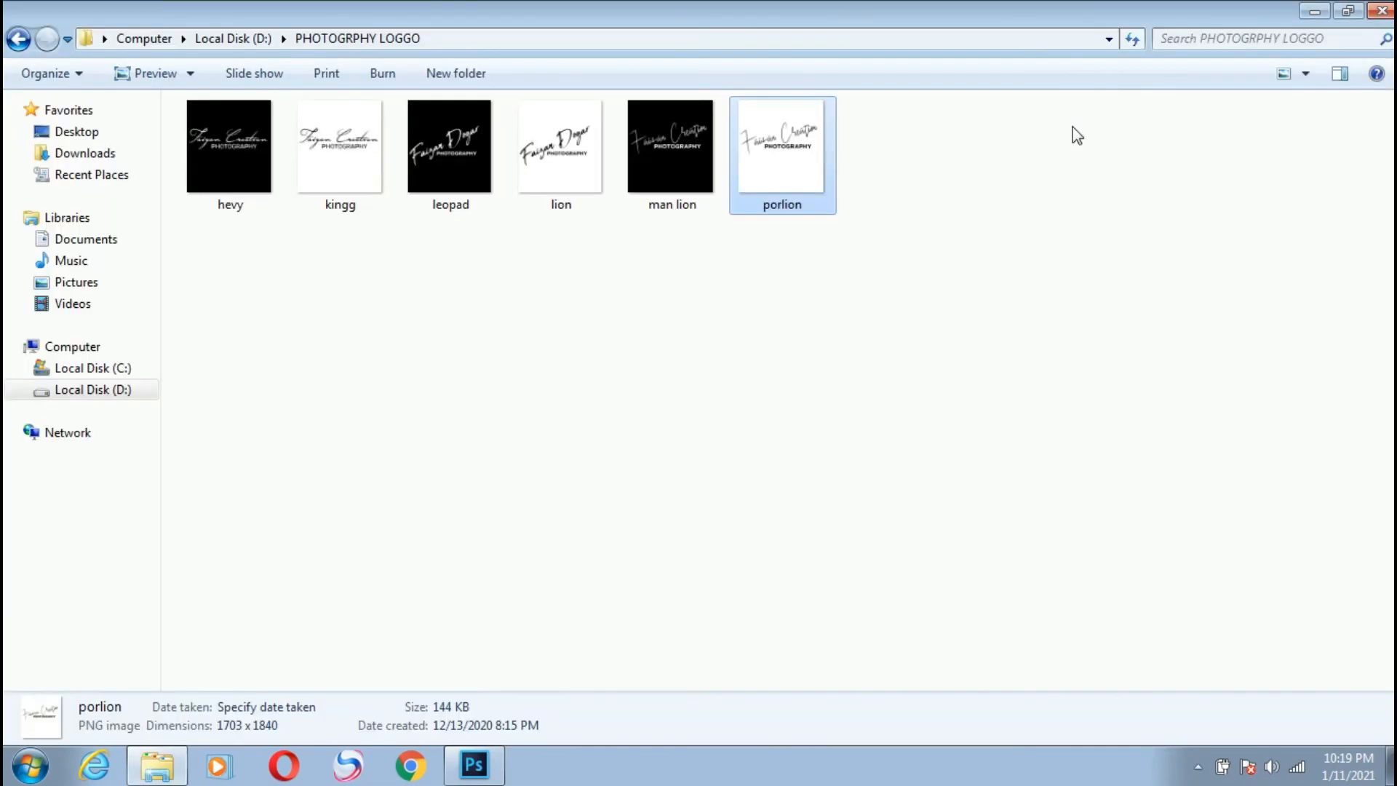
# Place the porlion logo into the portrait in Photoshop, scaled to about 74% width and 70% height, beside the man's face
pyautogui.moveTo(782, 149); pyautogui.dragTo(412, 328)
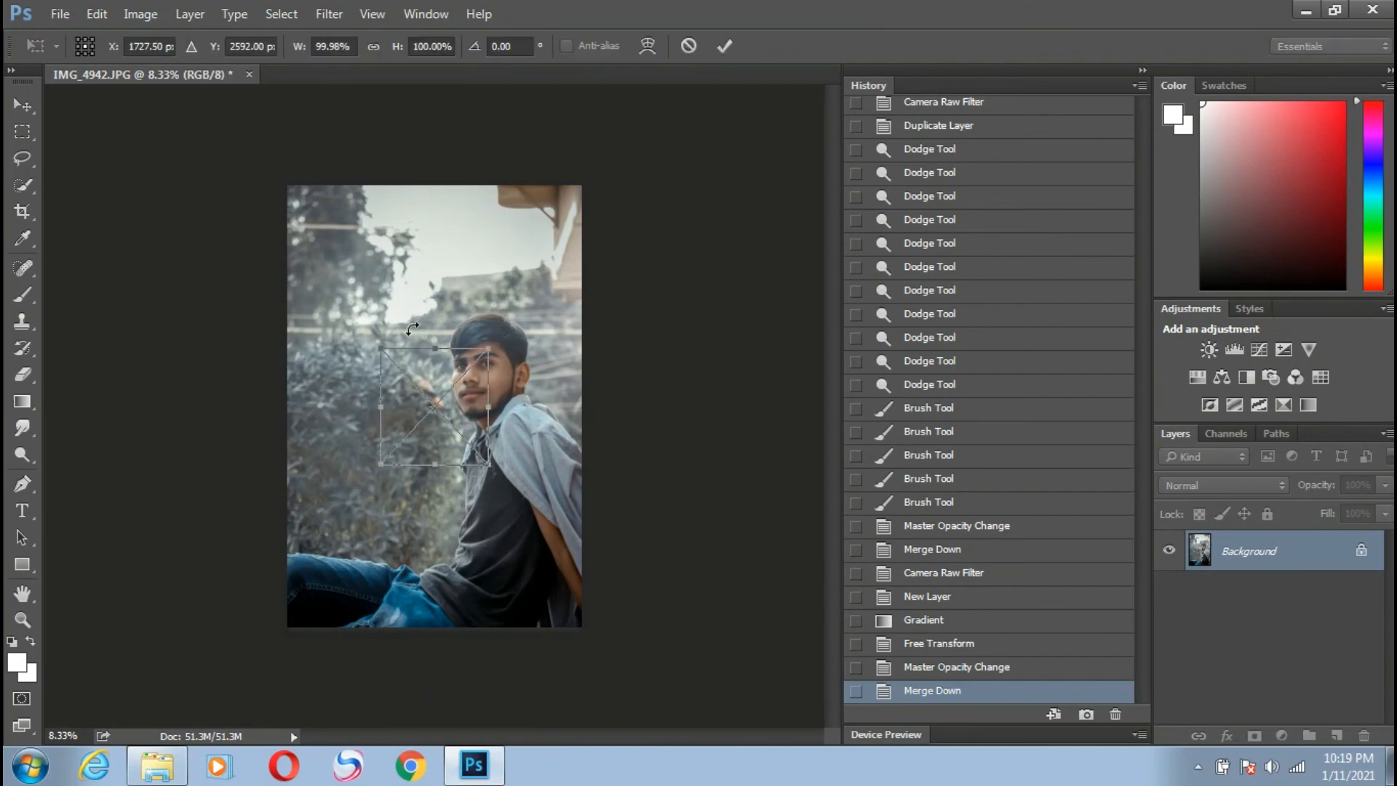
pyautogui.moveTo(485, 466); pyautogui.dragTo(459, 429)
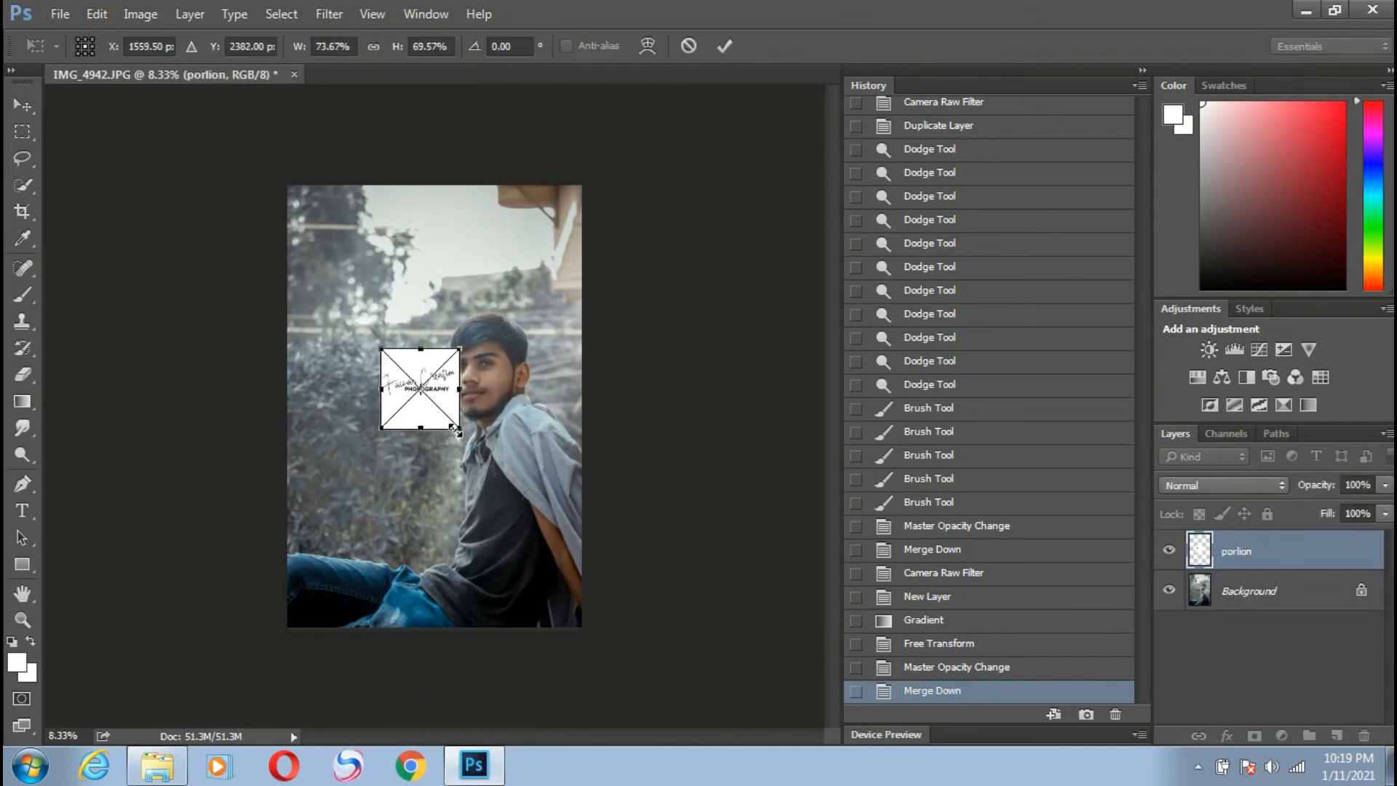
pyautogui.scroll(1, 459, 429)
pyautogui.moveTo(451, 368); pyautogui.dragTo(424, 375)
pyautogui.click(724, 46)
# Set the porlion layer's blend mode to Divide, then move the logo down over the bushes and shrink it slightly with Free Transform
pyautogui.click(1270, 483)
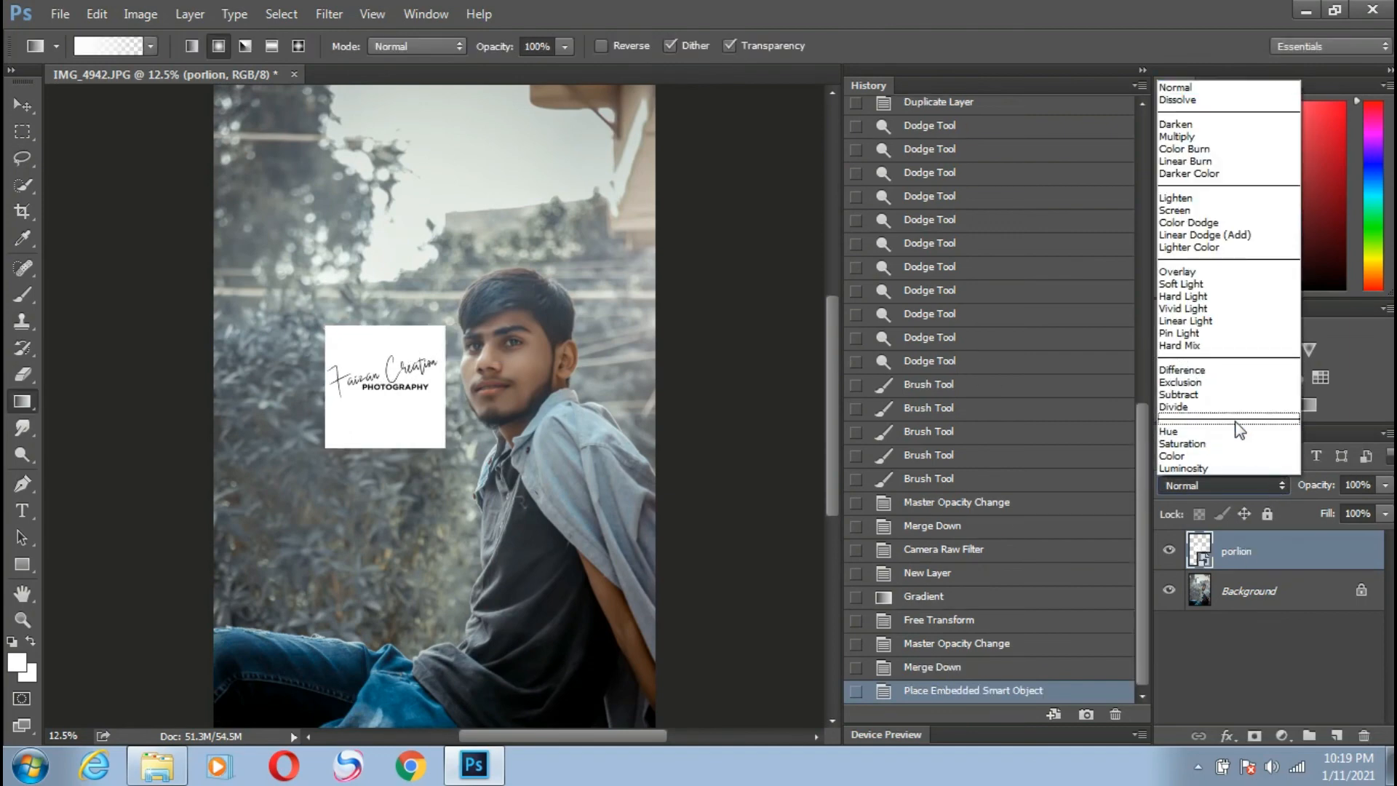
pyautogui.click(1240, 413)
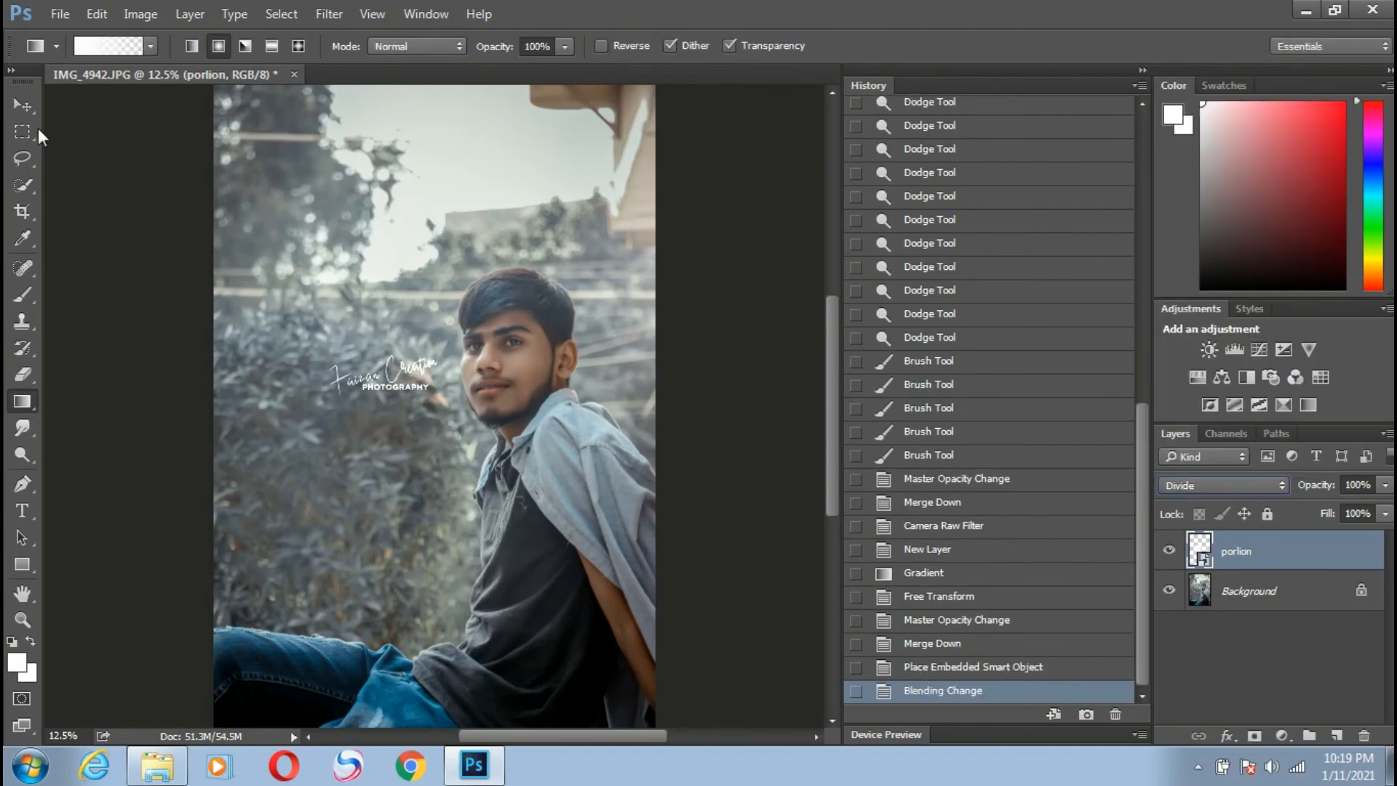
pyautogui.hotkey('ctrl', 't')
pyautogui.moveTo(430, 365); pyautogui.dragTo(397, 431)
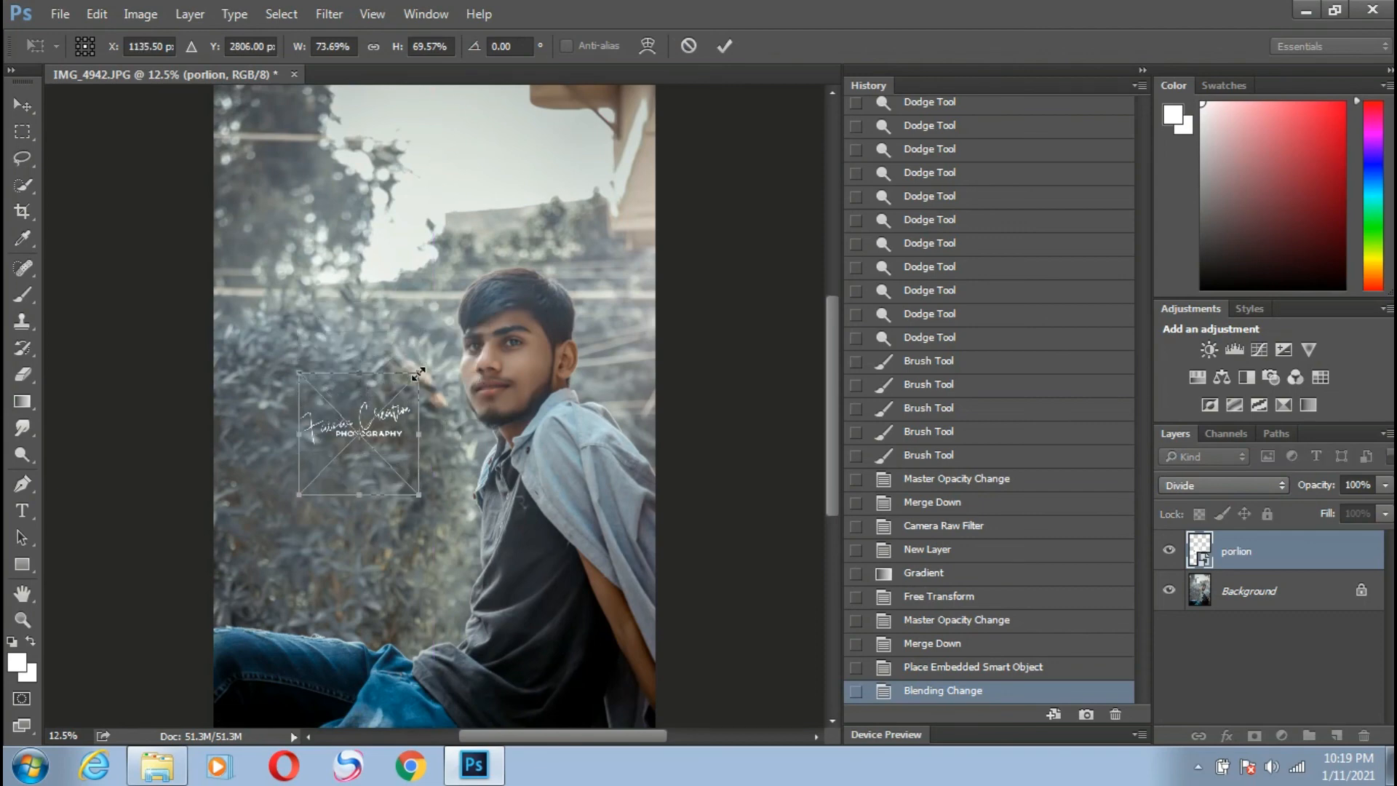
pyautogui.moveTo(418, 373); pyautogui.dragTo(413, 383)
pyautogui.press('Return')
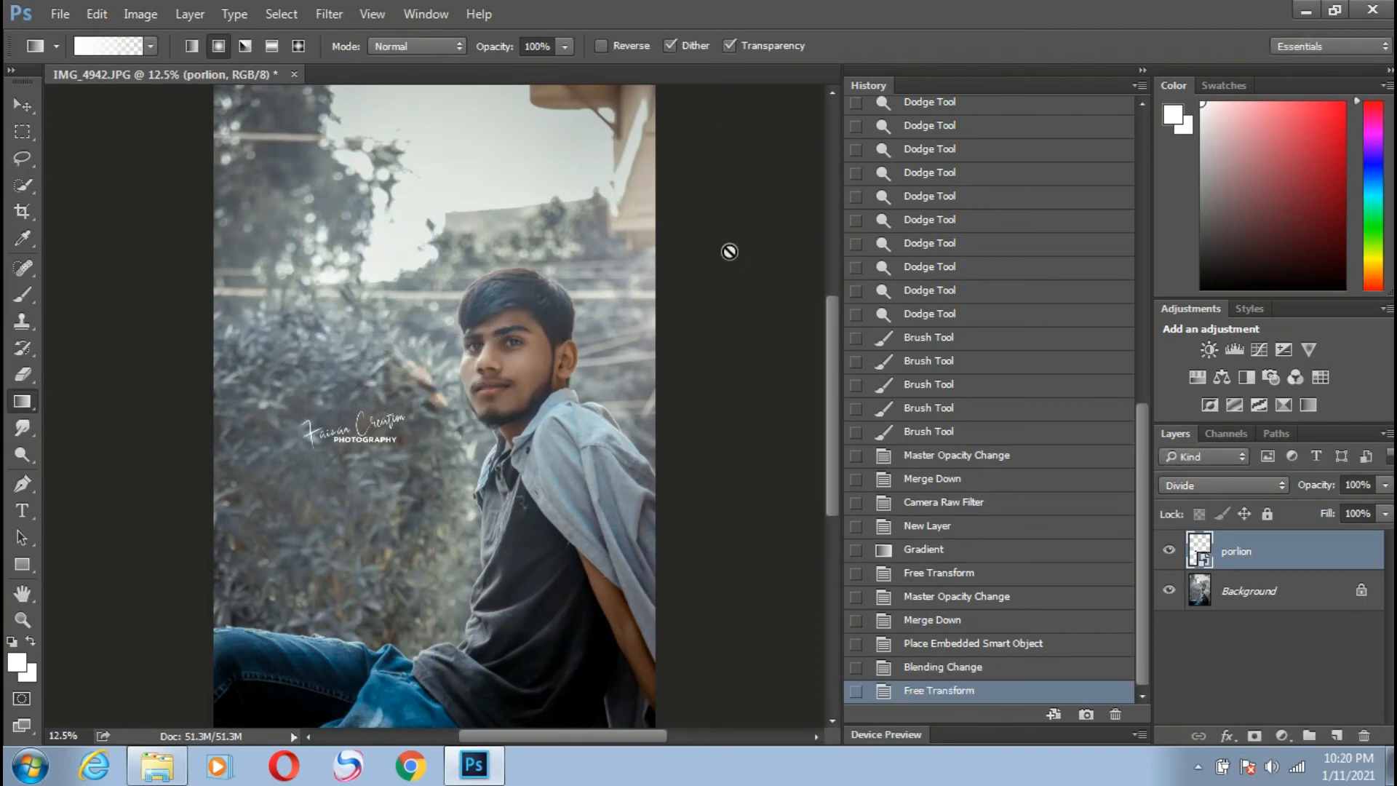
# Darken the logo layer's midtones slightly with Levels and merge it down into the Background
pyautogui.hotkey('ctrl', '-')
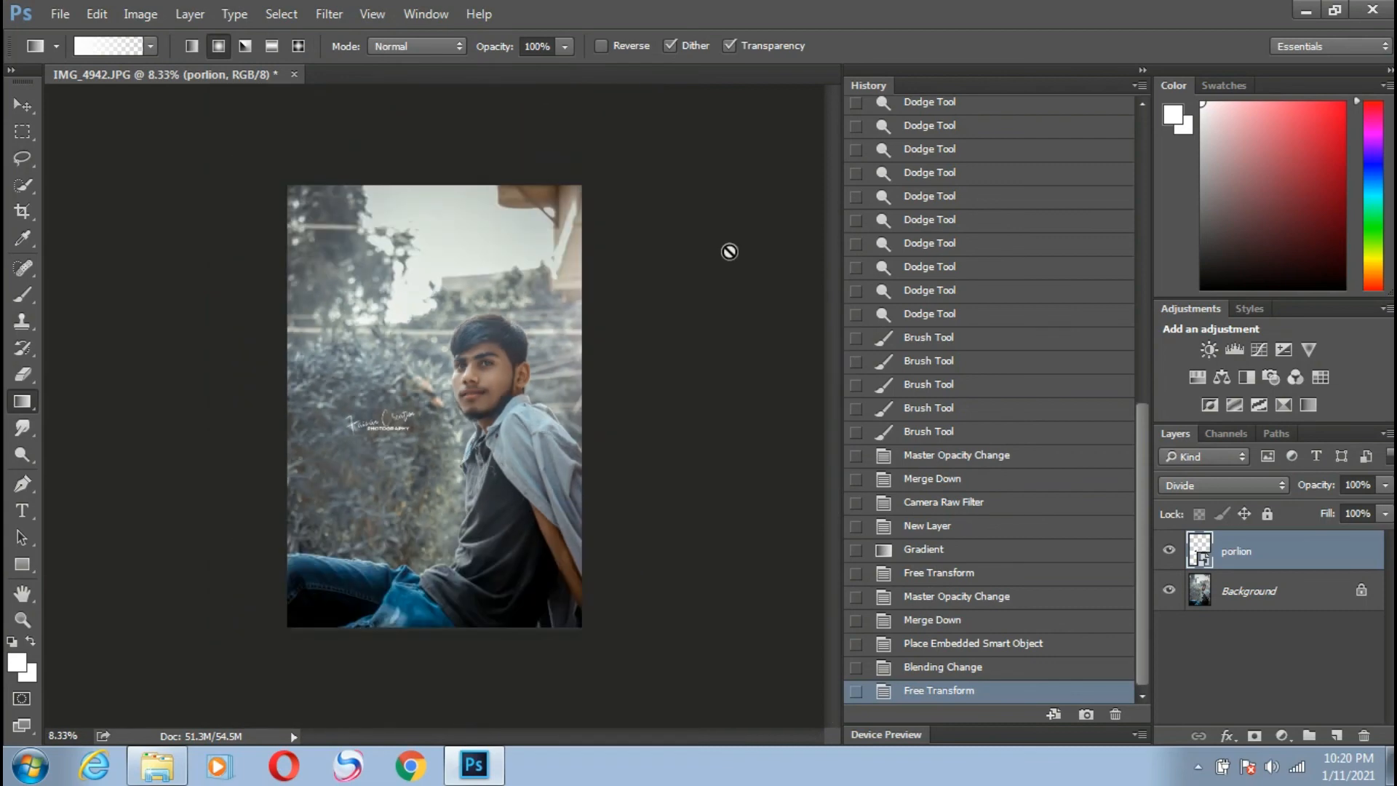
pyautogui.hotkey('ctrl', 'l')
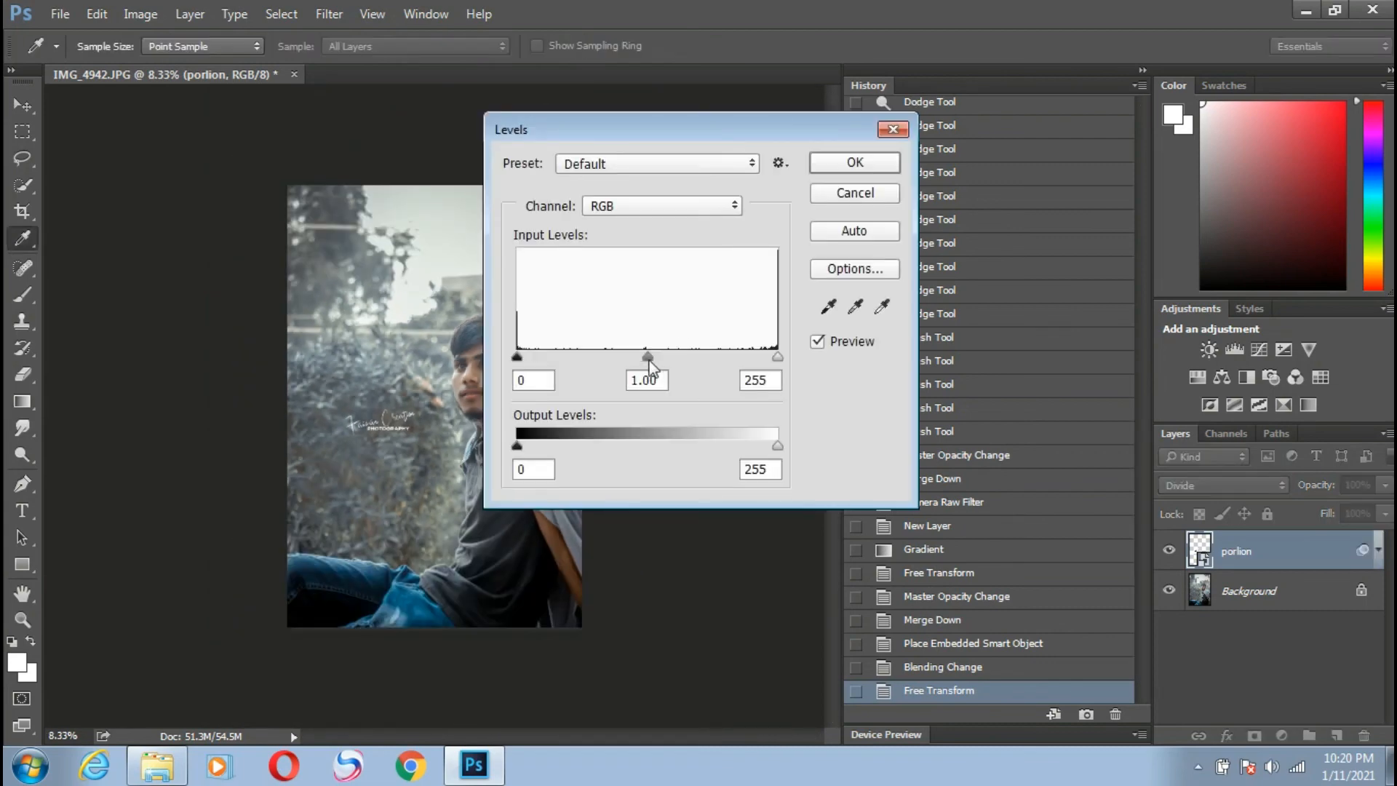
pyautogui.moveTo(648, 358); pyautogui.dragTo(660, 359)
pyautogui.click(837, 165)
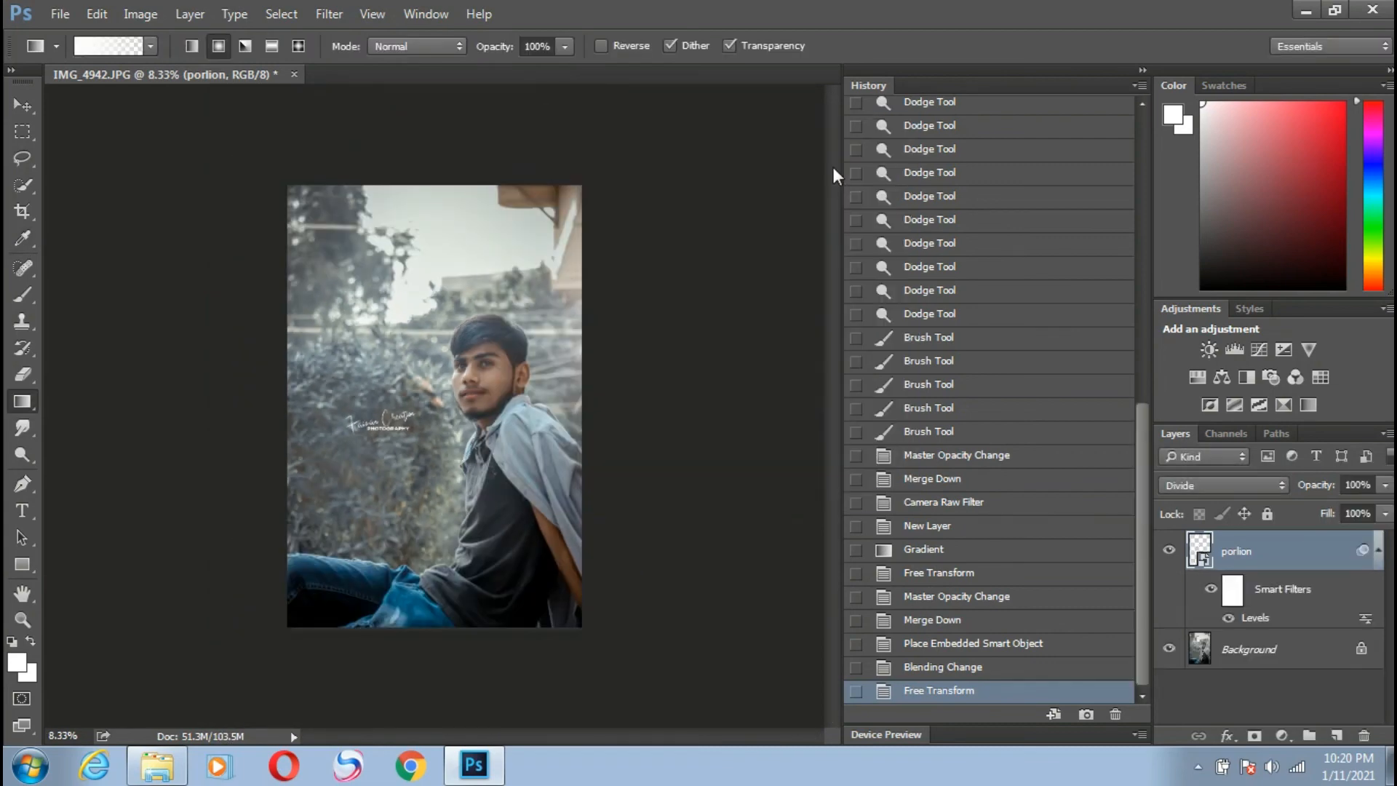
pyautogui.rightClick(1281, 543)
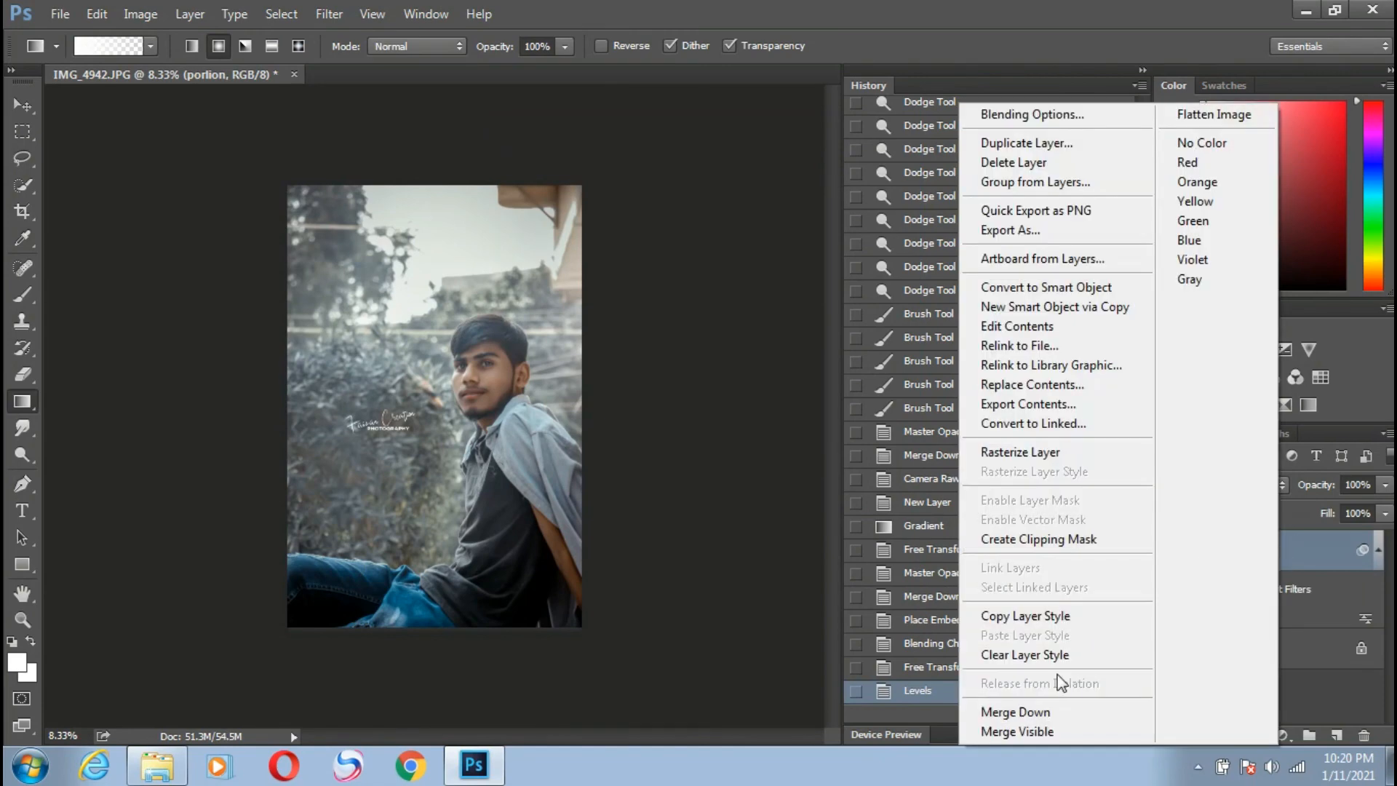
pyautogui.click(1050, 711)
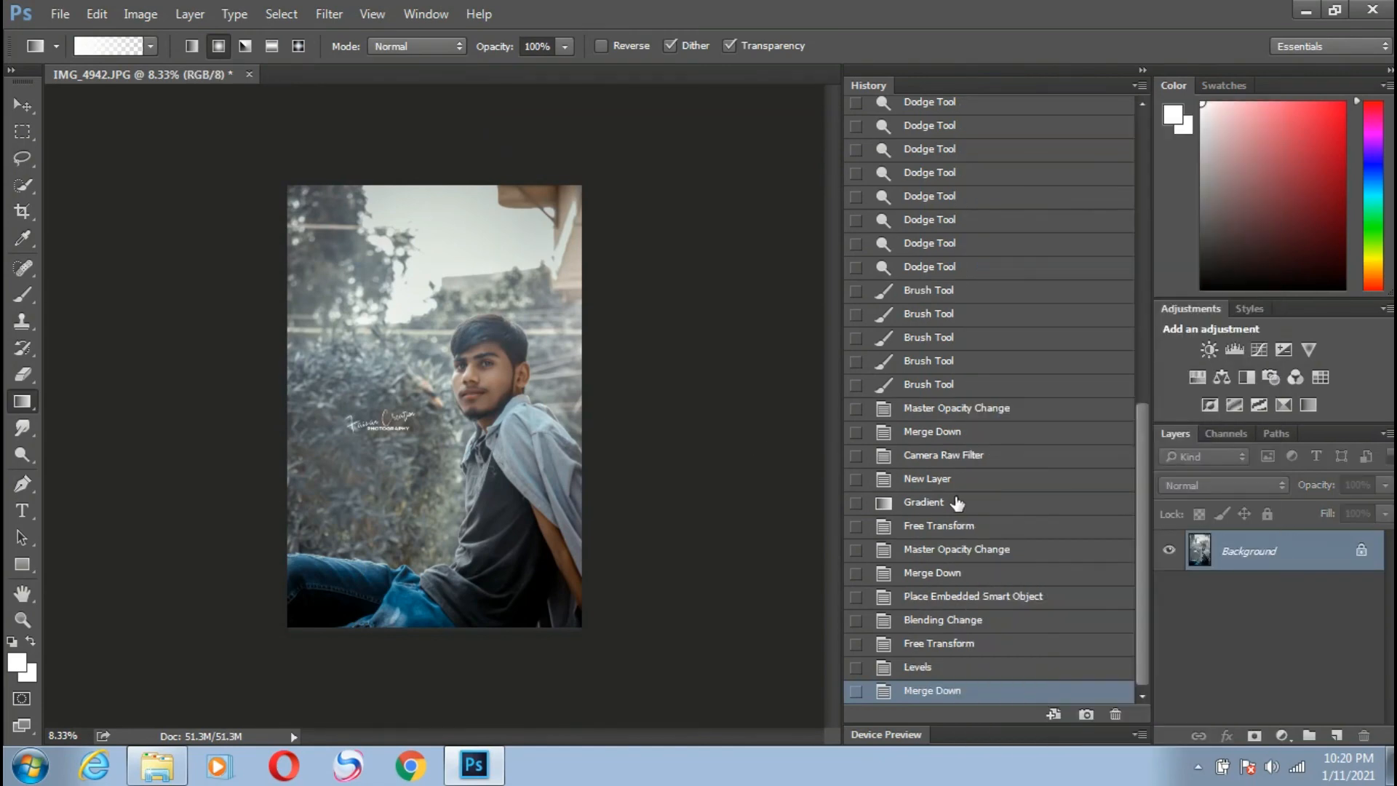
# Compare the original IMG_4942.JPG with the finished edit through the history, returning to the last merged state
pyautogui.scroll(10, 1141, 285)
pyautogui.click(1001, 125)
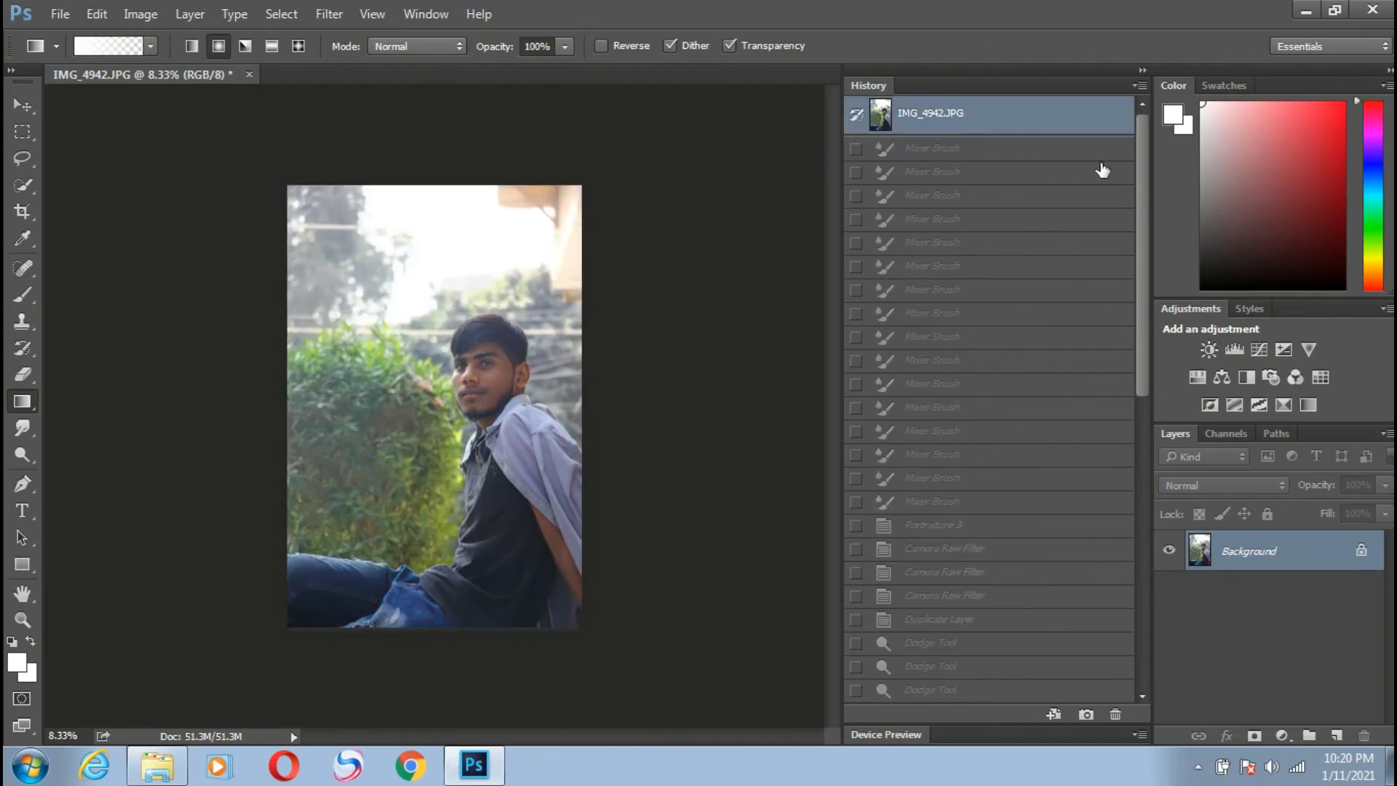
pyautogui.moveTo(1142, 219); pyautogui.dragTo(1146, 513)
pyautogui.click(956, 691)
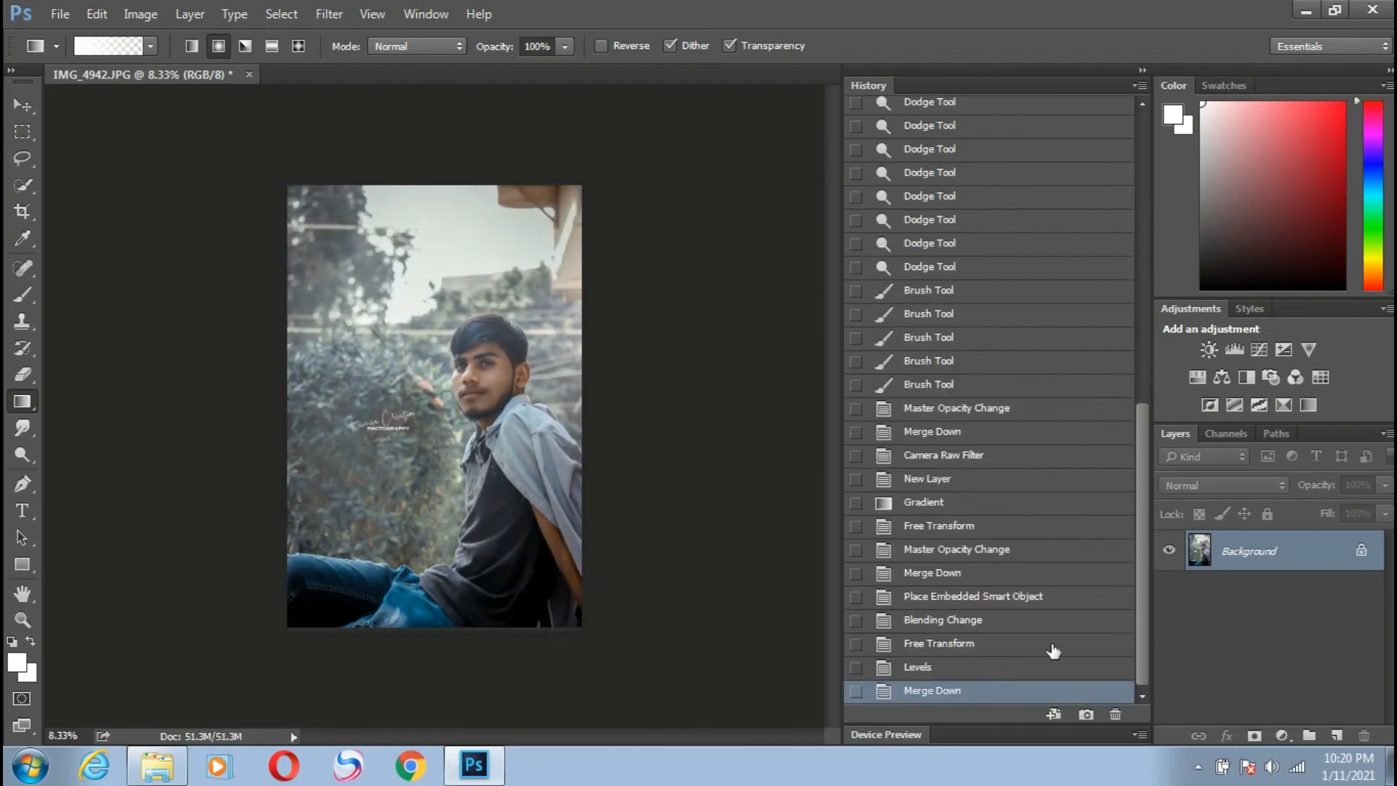